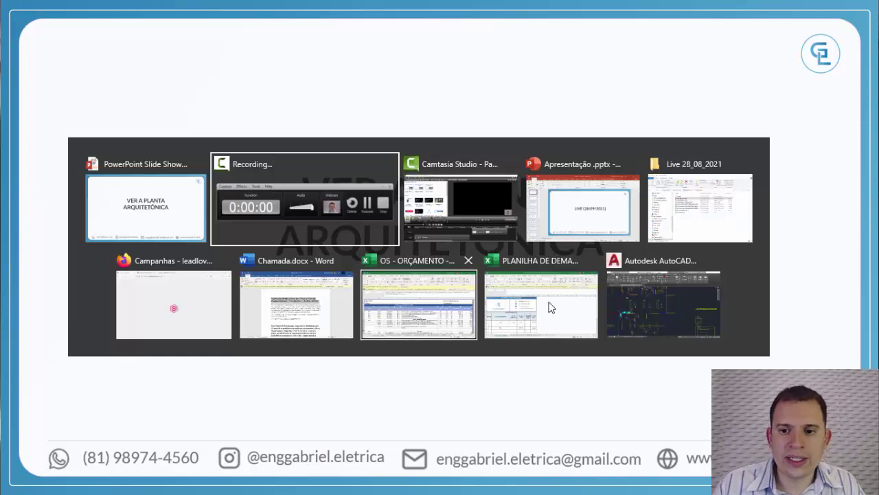
Step: Switch to AutoCAD and bring up the INICIAL architectural floor plan in model space
{"action": "left_click", "coordinate": [634, 296]}
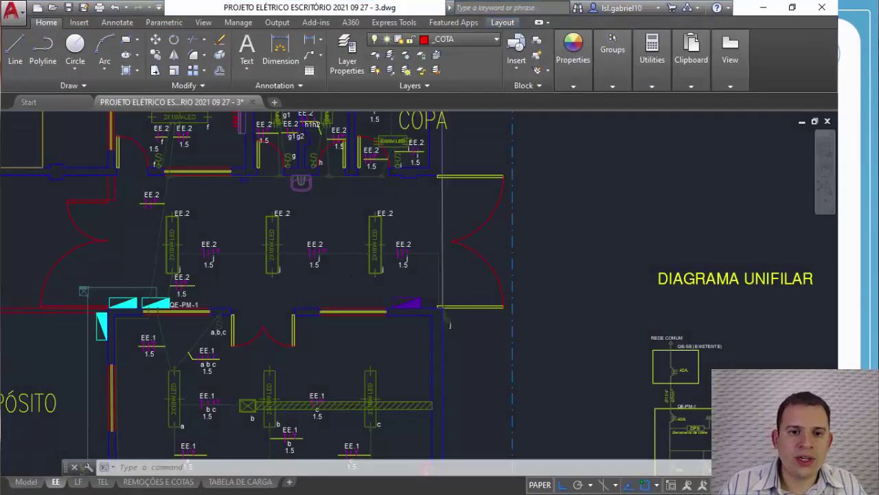
{"action": "scroll", "coordinate": [211, 181], "scroll_direction": "down", "scroll_amount": 2}
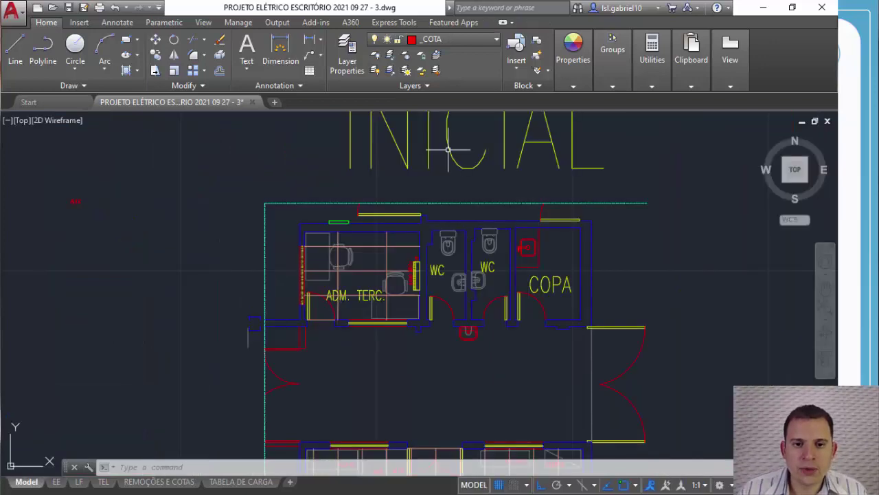
{"action": "mouse_move", "coordinate": [448, 150]}
{"action": "middle_mouse_down"}
{"action": "mouse_move", "coordinate": [444, 314]}
{"action": "mouse_move", "coordinate": [446, 103]}
{"action": "middle_mouse_up"}
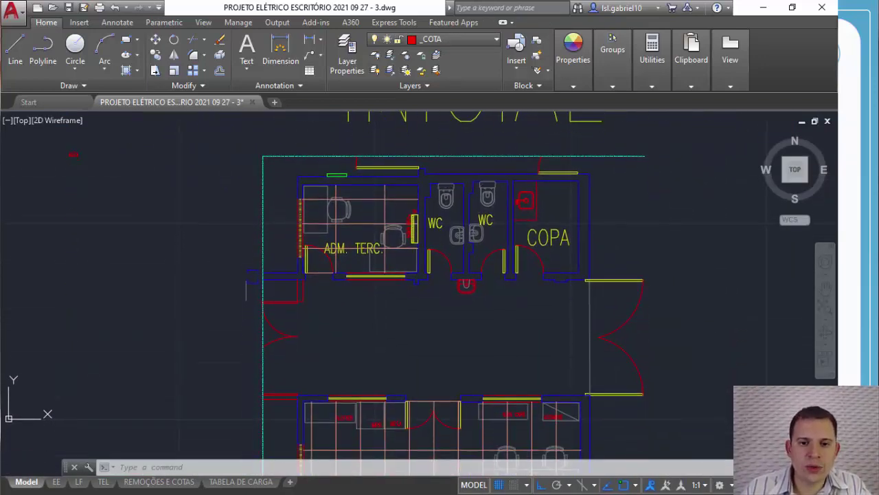
Step: Examine the two WC rooms and the COPA in the initial floor plan, including their fixtures and doors
{"action": "scroll", "coordinate": [422, 306], "scroll_direction": "up", "scroll_amount": 3}
{"action": "scroll", "coordinate": [384, 276], "scroll_direction": "down", "scroll_amount": 2}
{"action": "middle_click_drag", "start_coordinate": [433, 223], "coordinate": [318, 290]}
{"action": "scroll", "coordinate": [515, 255], "scroll_direction": "up", "scroll_amount": 4}
{"action": "scroll", "coordinate": [490, 227], "scroll_direction": "down", "scroll_amount": 2}
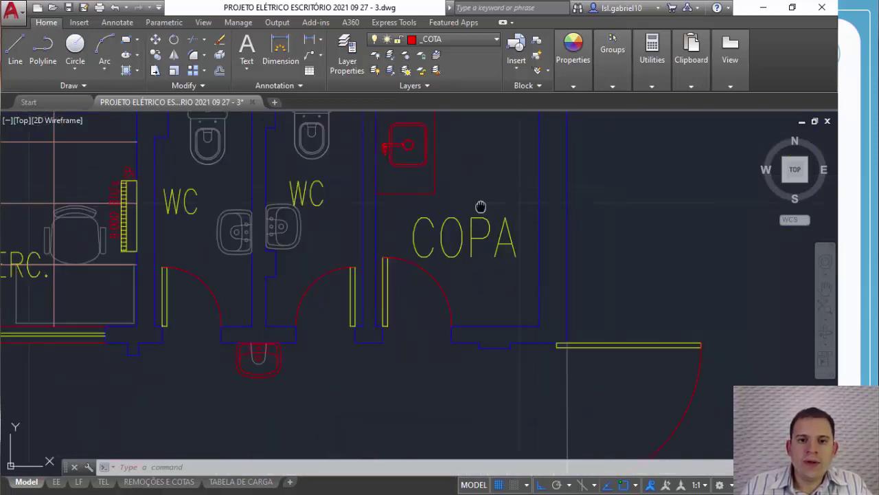
{"action": "mouse_move", "coordinate": [481, 204]}
{"action": "middle_mouse_down"}
{"action": "mouse_move", "coordinate": [471, 245]}
{"action": "mouse_move", "coordinate": [498, 213]}
{"action": "middle_mouse_up"}
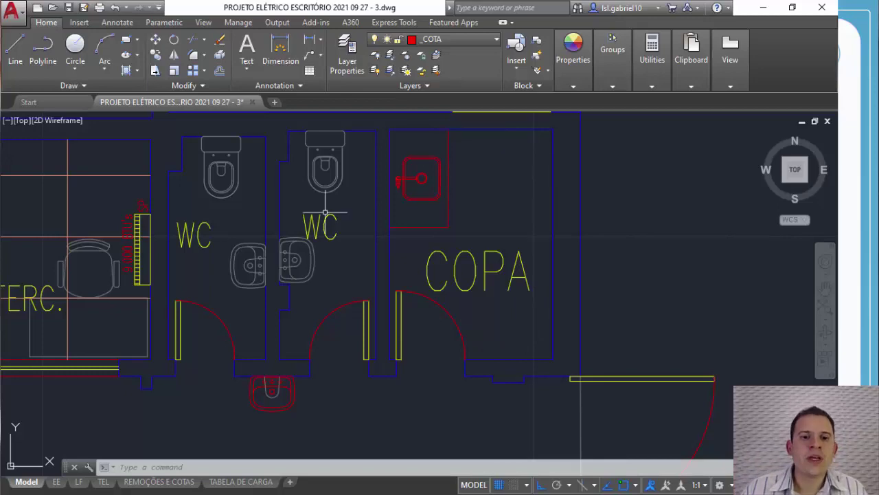
{"action": "mouse_move", "coordinate": [328, 213]}
{"action": "middle_mouse_down"}
{"action": "mouse_move", "coordinate": [471, 158]}
{"action": "mouse_move", "coordinate": [487, 214]}
{"action": "middle_mouse_up"}
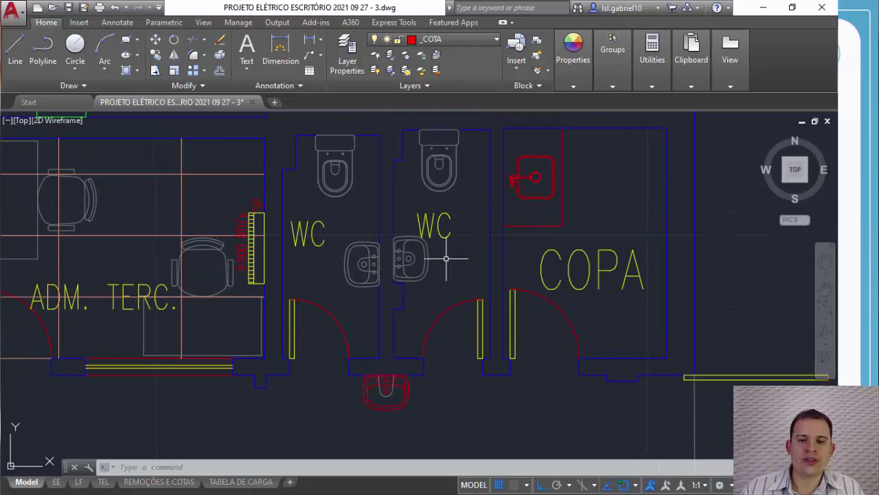
{"action": "mouse_move", "coordinate": [422, 320]}
{"action": "middle_mouse_down"}
{"action": "mouse_move", "coordinate": [460, 289]}
{"action": "mouse_move", "coordinate": [469, 297]}
{"action": "middle_mouse_up"}
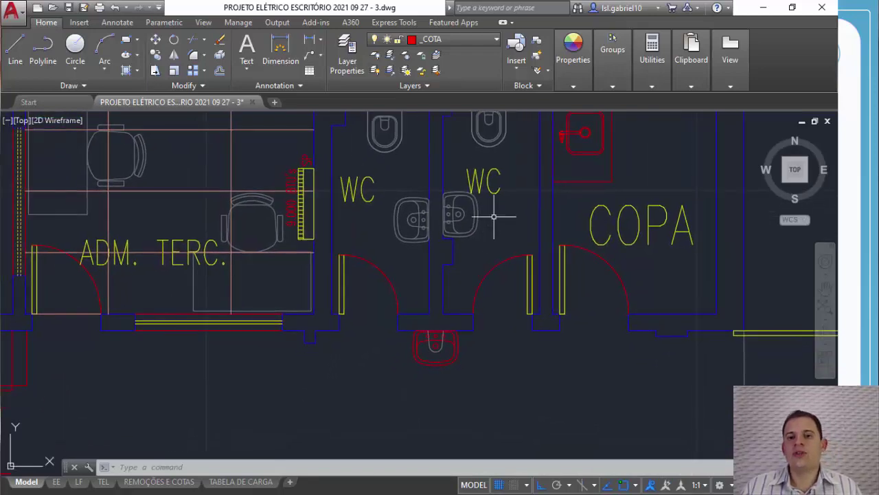
{"action": "mouse_move", "coordinate": [494, 217]}
{"action": "middle_mouse_down"}
{"action": "mouse_move", "coordinate": [496, 273]}
{"action": "mouse_move", "coordinate": [469, 295]}
{"action": "mouse_move", "coordinate": [527, 282]}
{"action": "middle_mouse_up"}
Step: Examine the ADM. TERC. room's furniture and read the capacity label of its wall-mounted air conditioner
{"action": "mouse_move", "coordinate": [470, 297]}
{"action": "middle_mouse_down"}
{"action": "mouse_move", "coordinate": [520, 285]}
{"action": "mouse_move", "coordinate": [610, 308]}
{"action": "middle_mouse_up"}
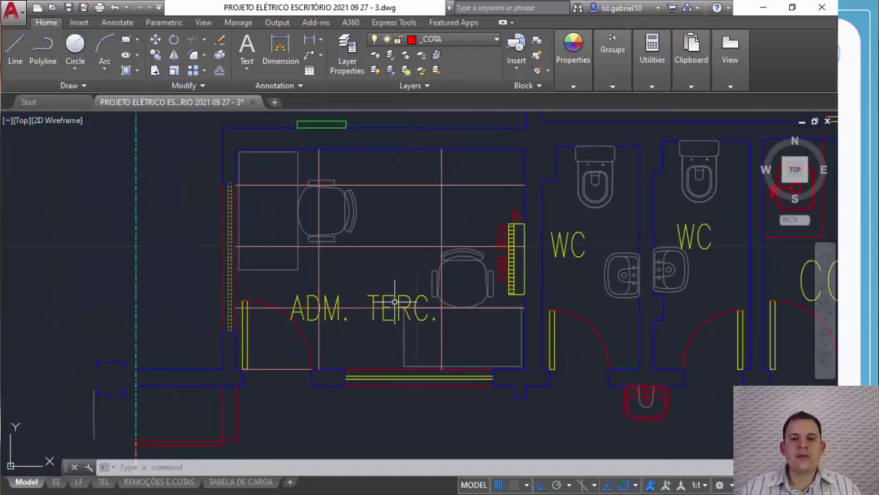
{"action": "scroll", "coordinate": [385, 310], "scroll_direction": "up", "scroll_amount": 2}
{"action": "scroll", "coordinate": [385, 310], "scroll_direction": "down", "scroll_amount": 2}
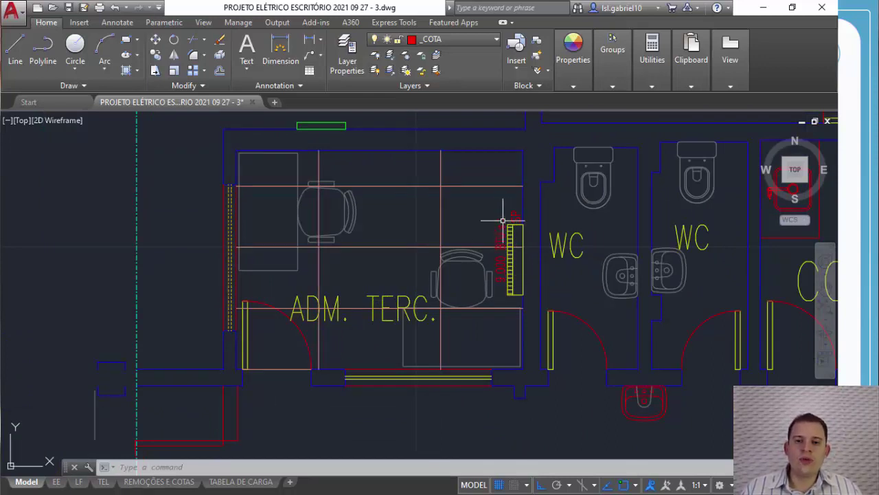
{"action": "scroll", "coordinate": [506, 283], "scroll_direction": "up", "scroll_amount": 2}
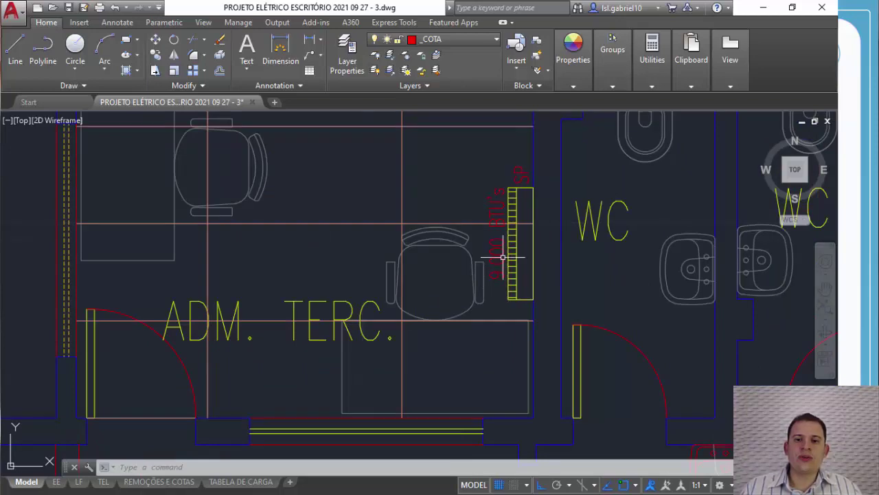
{"action": "scroll", "coordinate": [510, 264], "scroll_direction": "down", "scroll_amount": 2}
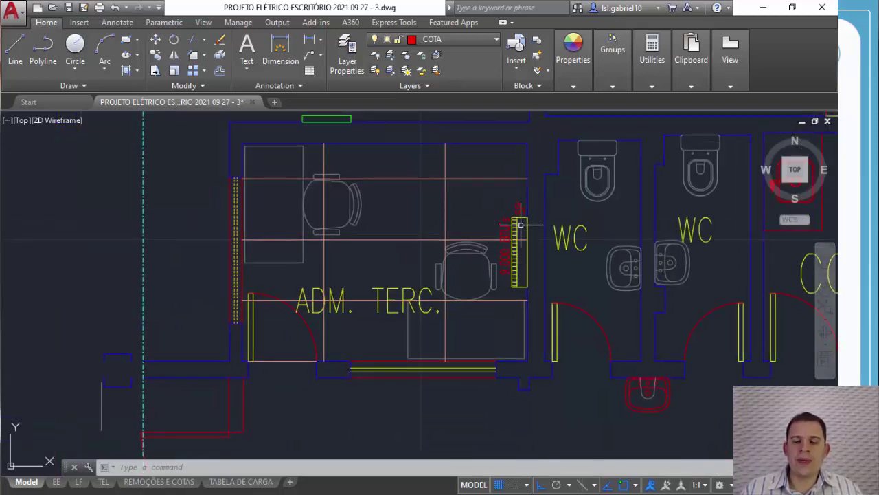
{"action": "scroll", "coordinate": [515, 265], "scroll_direction": "up", "scroll_amount": 2}
{"action": "scroll", "coordinate": [514, 265], "scroll_direction": "down", "scroll_amount": 2}
{"action": "scroll", "coordinate": [514, 266], "scroll_direction": "up", "scroll_amount": 3}
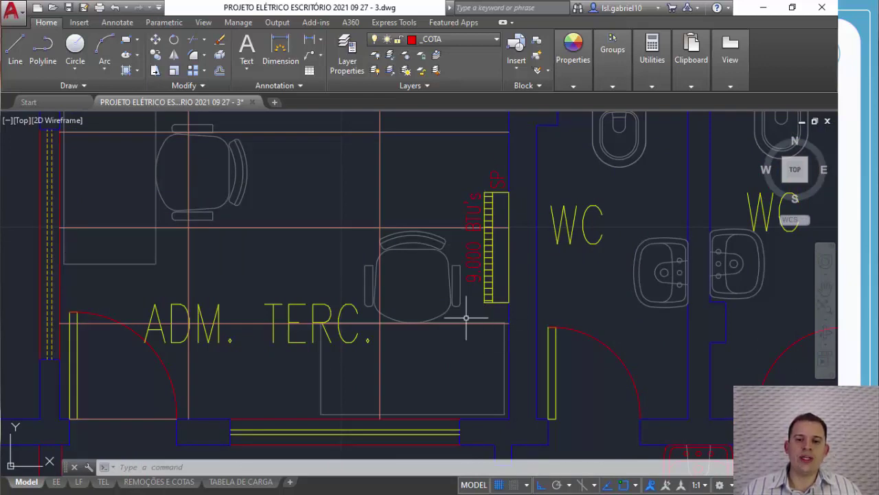
{"action": "scroll", "coordinate": [474, 314], "scroll_direction": "down", "scroll_amount": 2}
{"action": "middle_click_drag", "start_coordinate": [336, 229], "coordinate": [393, 226]}
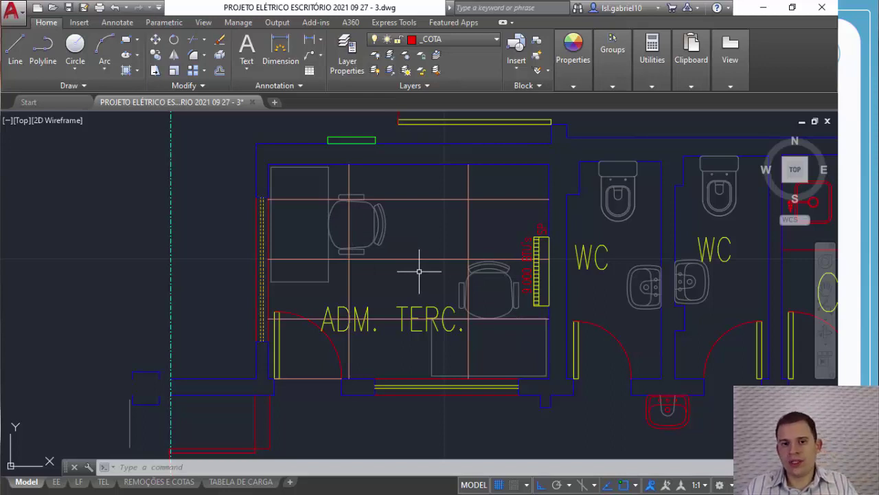
Step: Inspect the ceiling grid lines of the ADM. TERC. room, leaving nothing selected
{"action": "left_click", "coordinate": [454, 199]}
{"action": "key", "text": "Escape"}
{"action": "key", "text": "Escape"}
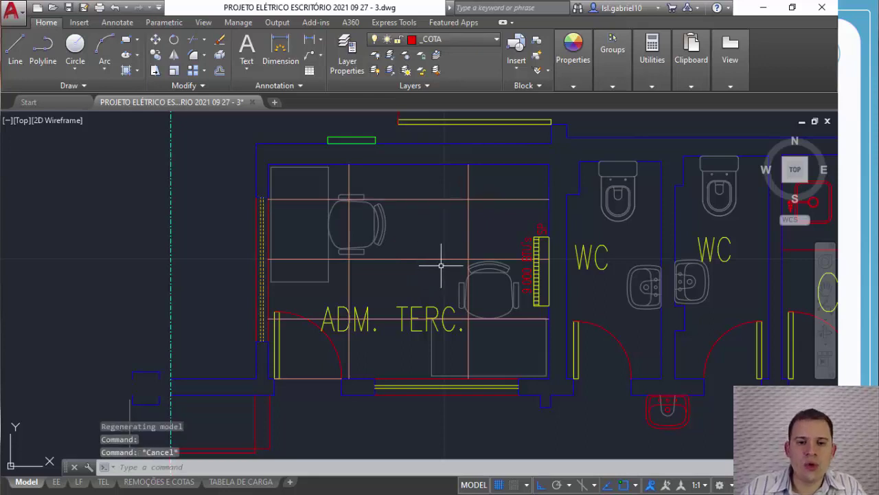
{"action": "scroll", "coordinate": [440, 263], "scroll_direction": "down", "scroll_amount": 2}
{"action": "middle_click_drag", "start_coordinate": [440, 253], "coordinate": [423, 232]}
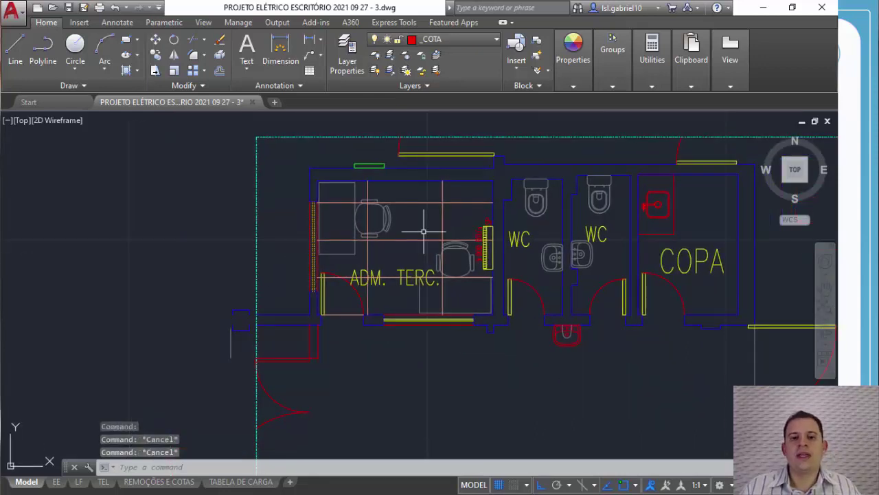
{"action": "scroll", "coordinate": [422, 232], "scroll_direction": "up", "scroll_amount": 2}
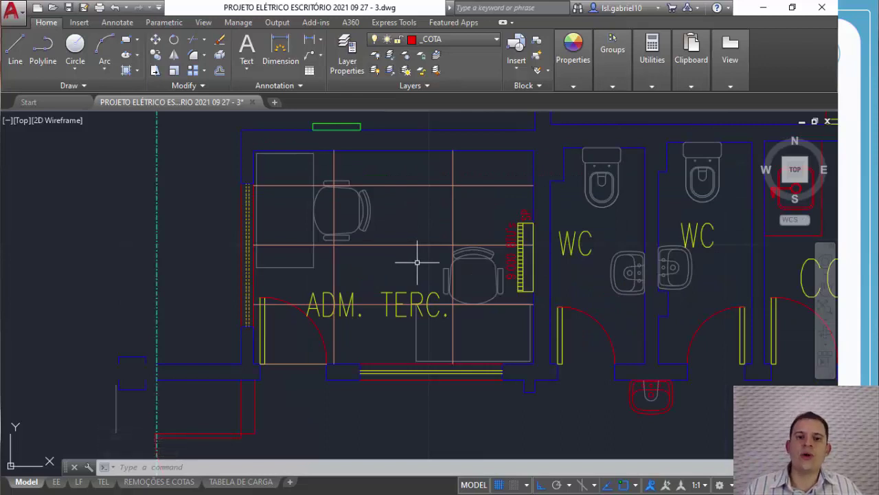
{"action": "scroll", "coordinate": [416, 260], "scroll_direction": "up", "scroll_amount": 2}
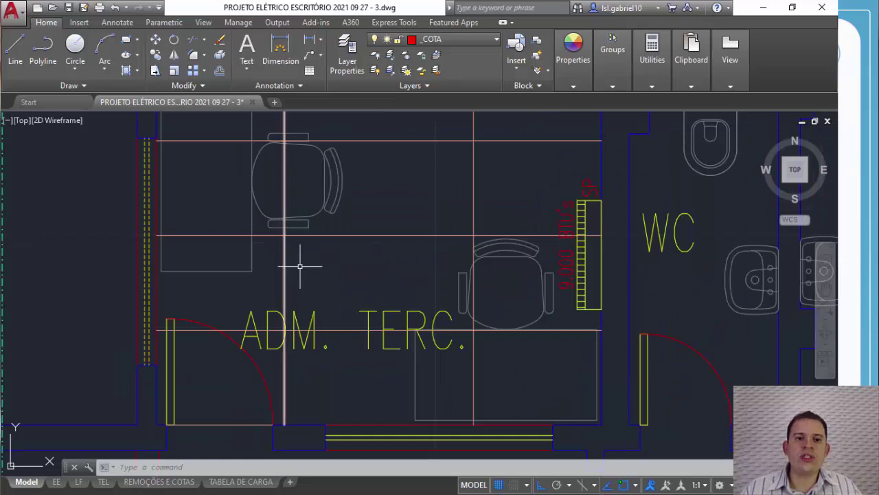
Step: Examine the plotter, printer and table positions beside the double door along the upper wall of the ESCRITÓRIO
{"action": "scroll", "coordinate": [383, 258], "scroll_direction": "down", "scroll_amount": 4}
{"action": "scroll", "coordinate": [402, 275], "scroll_direction": "down", "scroll_amount": 5}
{"action": "scroll", "coordinate": [412, 234], "scroll_direction": "up", "scroll_amount": 10}
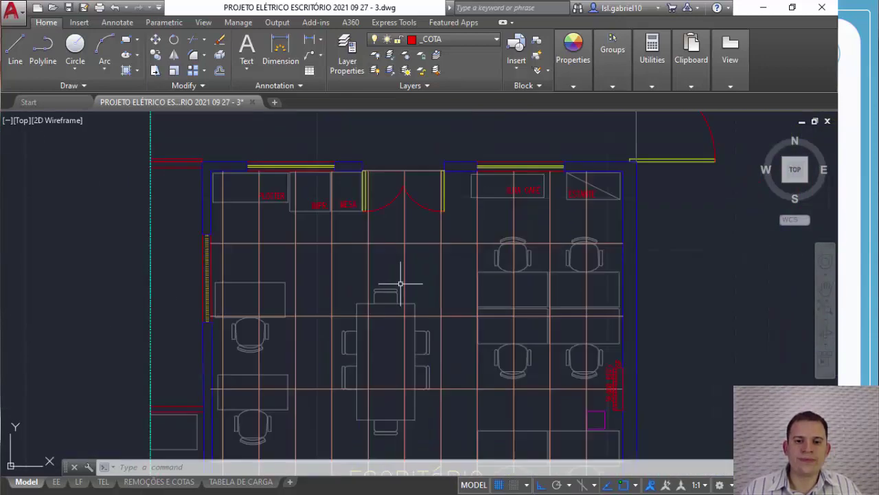
{"action": "scroll", "coordinate": [520, 359], "scroll_direction": "down", "scroll_amount": 4}
{"action": "mouse_move", "coordinate": [510, 310]}
{"action": "middle_mouse_down"}
{"action": "mouse_move", "coordinate": [489, 249]}
{"action": "mouse_move", "coordinate": [527, 294]}
{"action": "mouse_move", "coordinate": [432, 261]}
{"action": "middle_mouse_up"}
{"action": "middle_click_drag", "start_coordinate": [345, 250], "coordinate": [509, 309]}
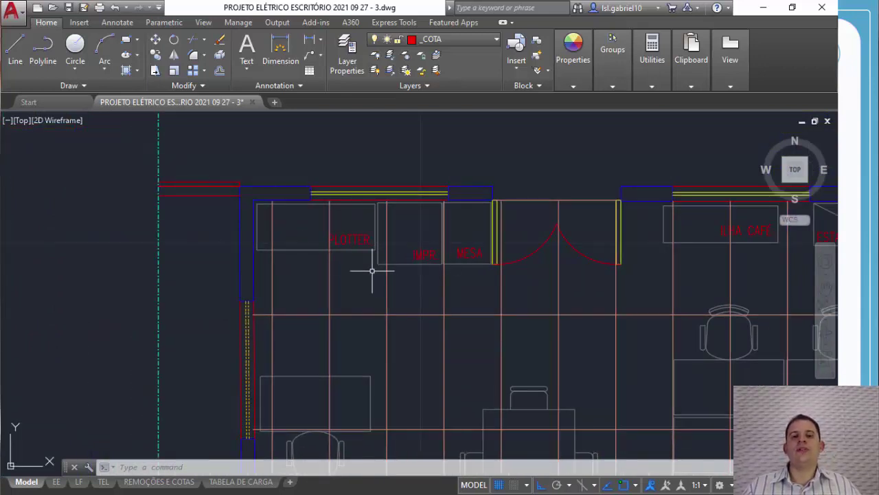
{"action": "scroll", "coordinate": [353, 246], "scroll_direction": "up", "scroll_amount": 2}
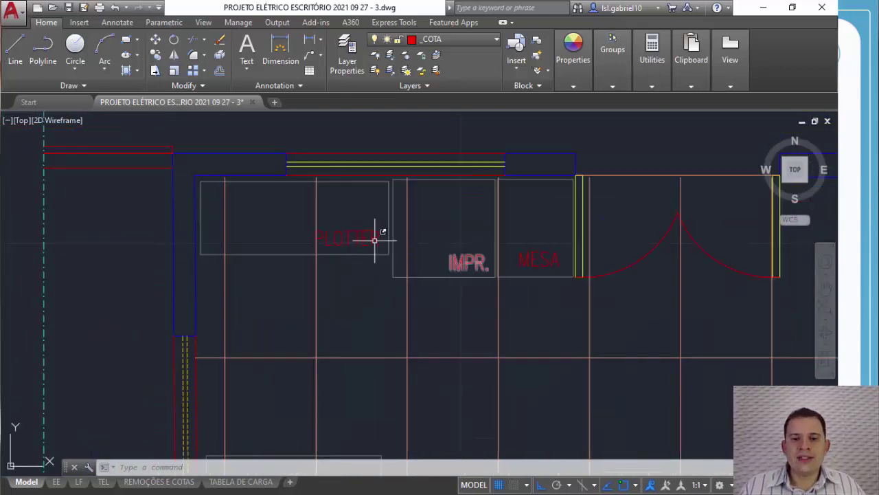
{"action": "mouse_move", "coordinate": [472, 261]}
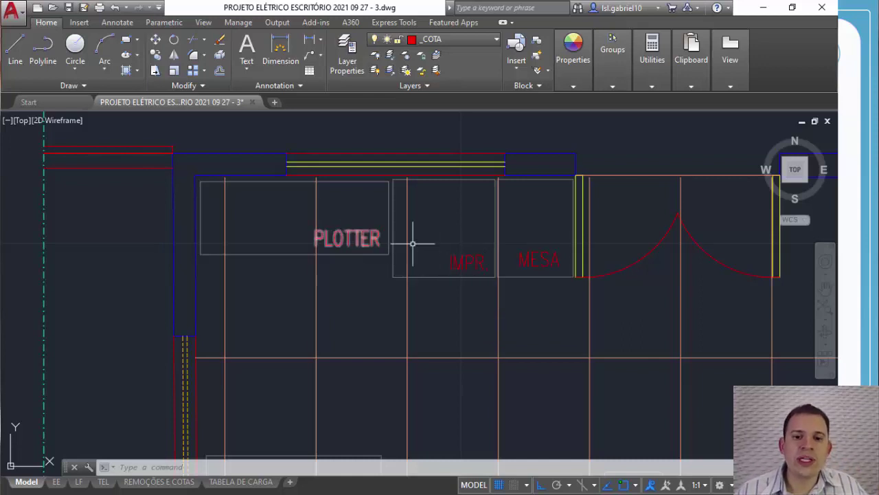
{"action": "scroll", "coordinate": [443, 233], "scroll_direction": "down", "scroll_amount": 3}
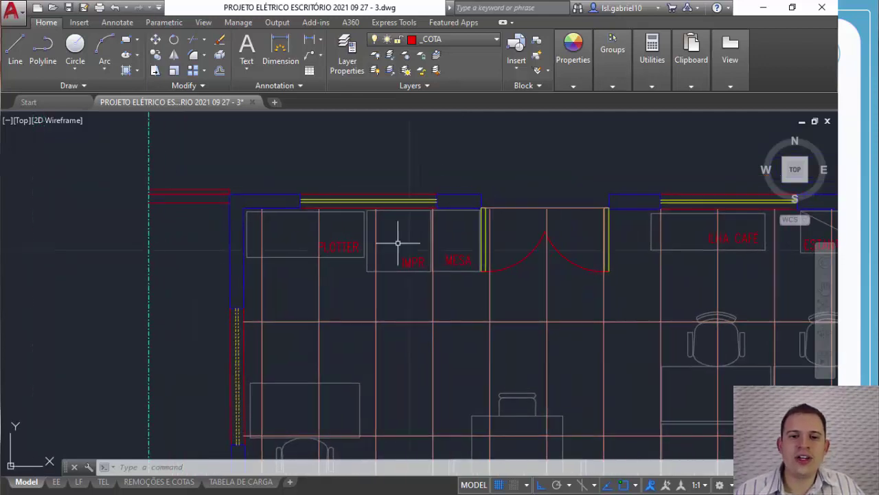
{"action": "scroll", "coordinate": [398, 242], "scroll_direction": "up", "scroll_amount": 2}
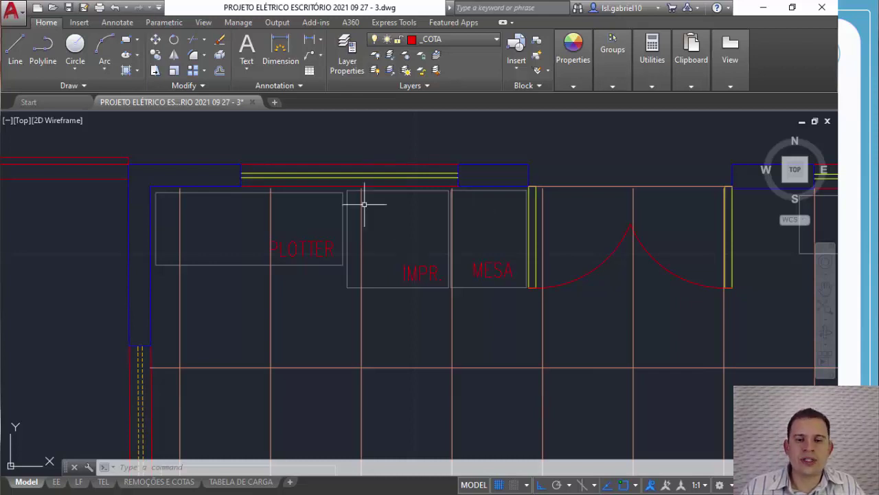
{"action": "scroll", "coordinate": [394, 235], "scroll_direction": "down", "scroll_amount": 2}
{"action": "middle_click_drag", "start_coordinate": [393, 235], "coordinate": [291, 251]}
{"action": "scroll", "coordinate": [338, 265], "scroll_direction": "up", "scroll_amount": 4}
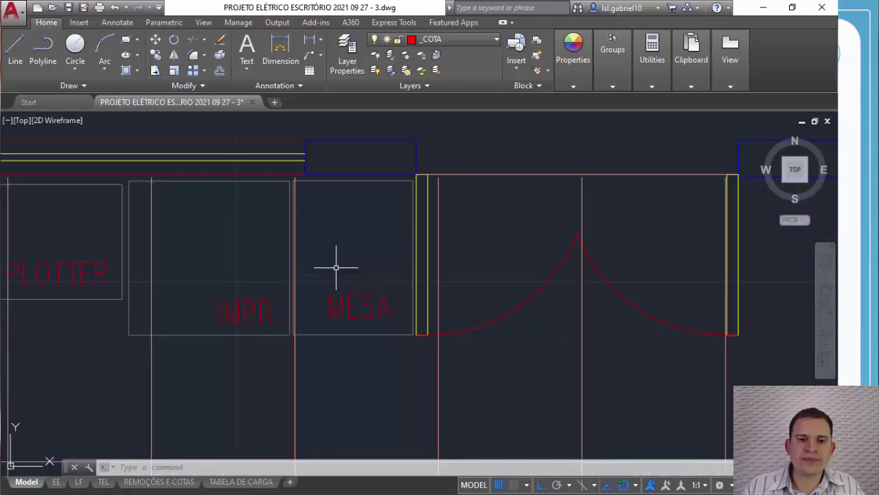
Step: Examine the ILHA CAFÉ and ESTANTE positions on the other side of the ESCRITÓRIO's double door
{"action": "scroll", "coordinate": [369, 212], "scroll_direction": "down", "scroll_amount": 2}
{"action": "middle_click_drag", "start_coordinate": [449, 212], "coordinate": [156, 230]}
{"action": "middle_click_drag", "start_coordinate": [393, 242], "coordinate": [285, 237]}
{"action": "scroll", "coordinate": [371, 243], "scroll_direction": "down", "scroll_amount": 2}
{"action": "middle_click_drag", "start_coordinate": [385, 241], "coordinate": [413, 257]}
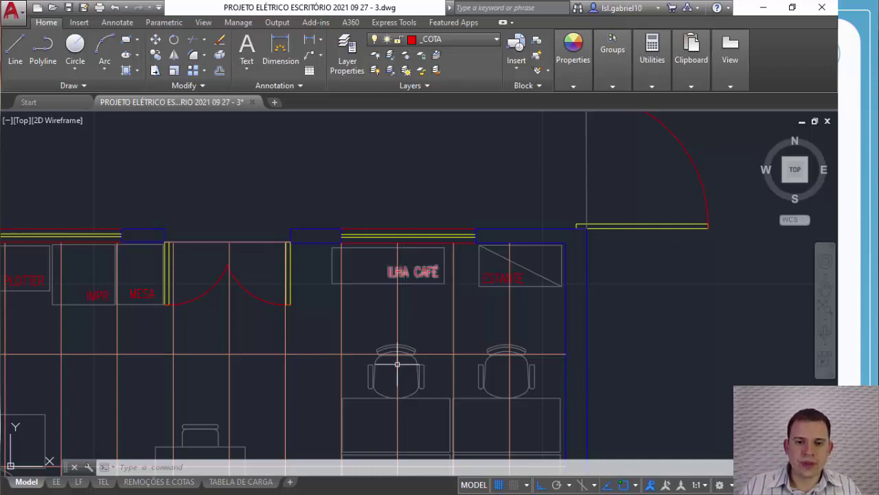
{"action": "middle_click_drag", "start_coordinate": [435, 308], "coordinate": [459, 178]}
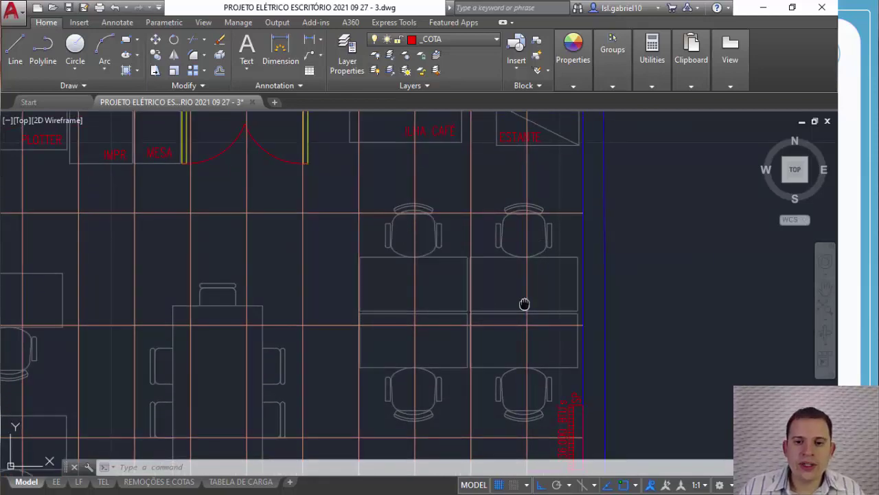
Step: Examine the workstations and meeting table throughout the ESCRITÓRIO room
{"action": "scroll", "coordinate": [449, 202], "scroll_direction": "down", "scroll_amount": 1}
{"action": "scroll", "coordinate": [487, 276], "scroll_direction": "down", "scroll_amount": 2}
{"action": "middle_click_drag", "start_coordinate": [486, 277], "coordinate": [546, 245]}
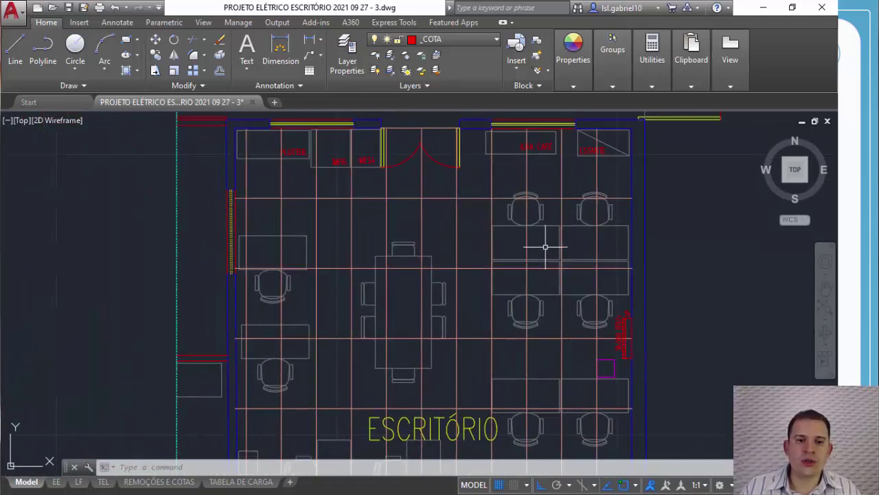
{"action": "middle_click_drag", "start_coordinate": [289, 353], "coordinate": [283, 216]}
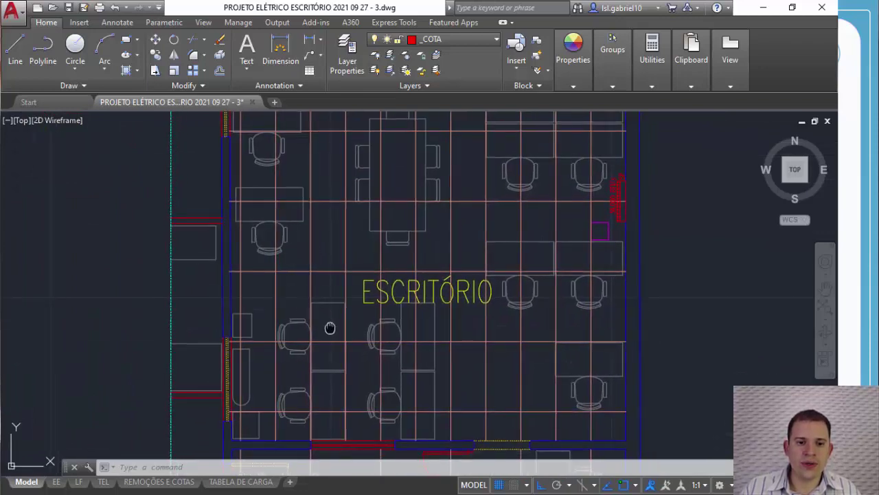
{"action": "middle_click_drag", "start_coordinate": [281, 374], "coordinate": [279, 284]}
{"action": "mouse_move", "coordinate": [584, 227]}
{"action": "middle_mouse_down"}
{"action": "mouse_move", "coordinate": [495, 315]}
{"action": "mouse_move", "coordinate": [484, 340]}
{"action": "middle_mouse_up"}
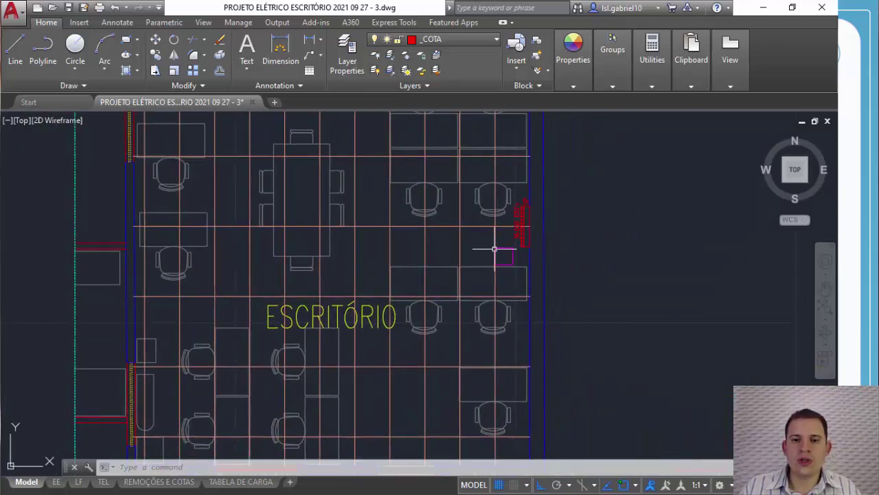
{"action": "scroll", "coordinate": [483, 220], "scroll_direction": "up", "scroll_amount": 1}
{"action": "middle_click_drag", "start_coordinate": [467, 217], "coordinate": [472, 326]}
{"action": "scroll", "coordinate": [472, 326], "scroll_direction": "down", "scroll_amount": 1}
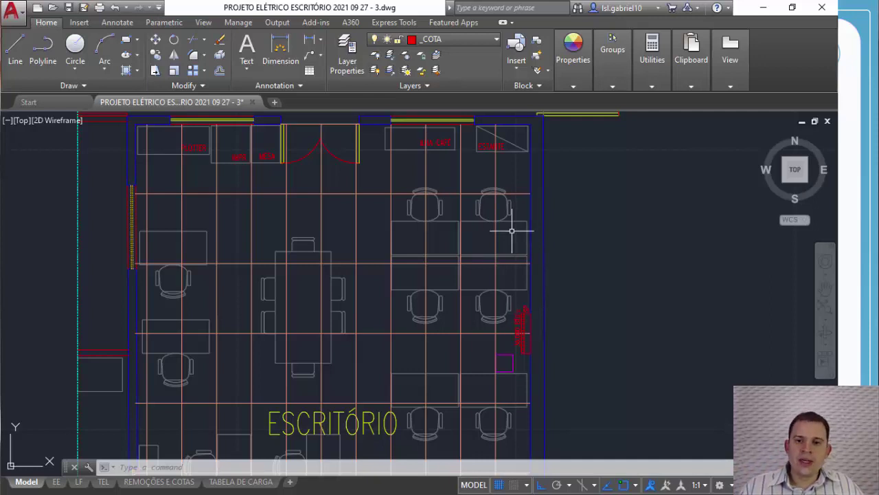
Step: Check which layer the ESCRITÓRIO's ceiling grid line is on and read the air conditioner's capacity label
{"action": "middle_click_drag", "start_coordinate": [512, 231], "coordinate": [493, 271]}
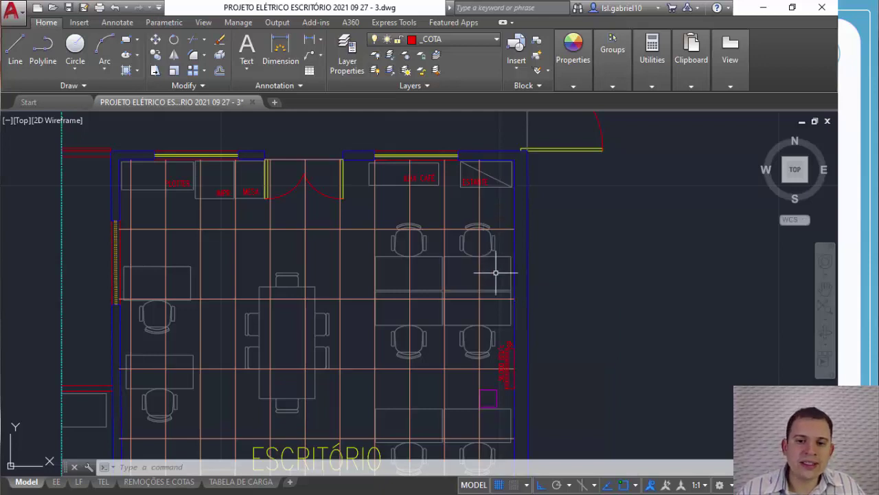
{"action": "mouse_move", "coordinate": [608, 298]}
{"action": "middle_mouse_down"}
{"action": "mouse_move", "coordinate": [604, 271]}
{"action": "mouse_move", "coordinate": [598, 292]}
{"action": "middle_mouse_up"}
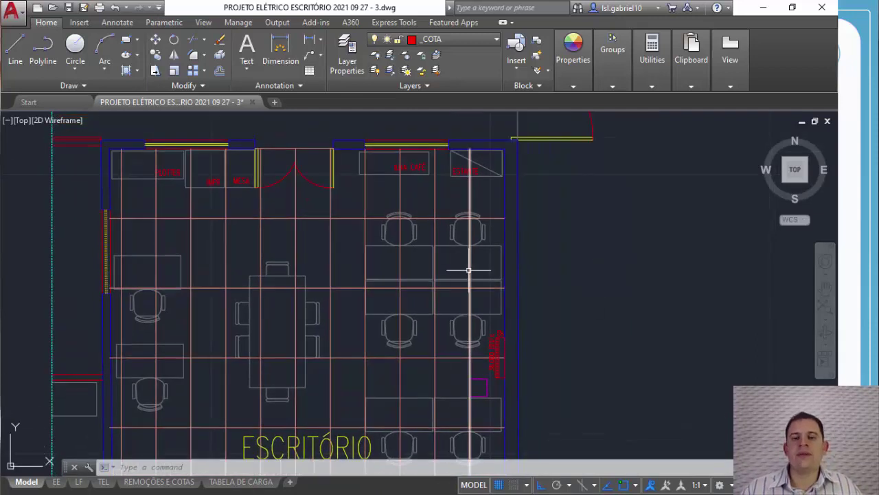
{"action": "mouse_move", "coordinate": [468, 270]}
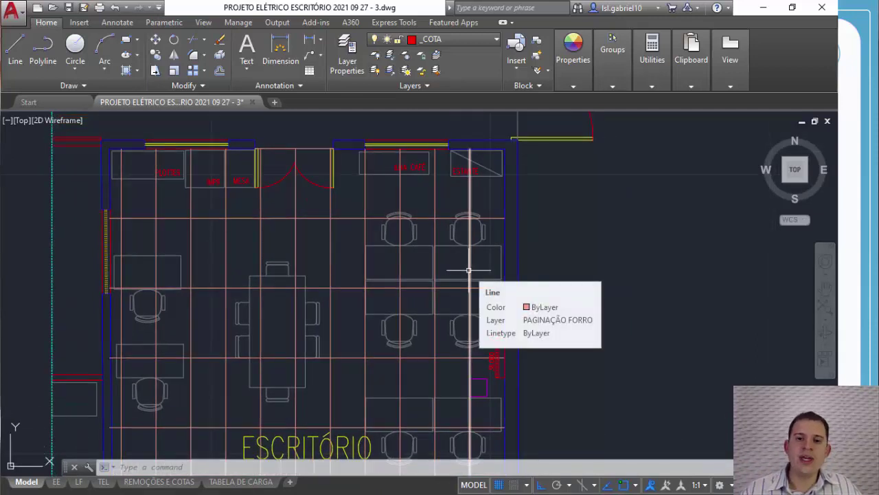
{"action": "middle_click_drag", "start_coordinate": [603, 287], "coordinate": [596, 253]}
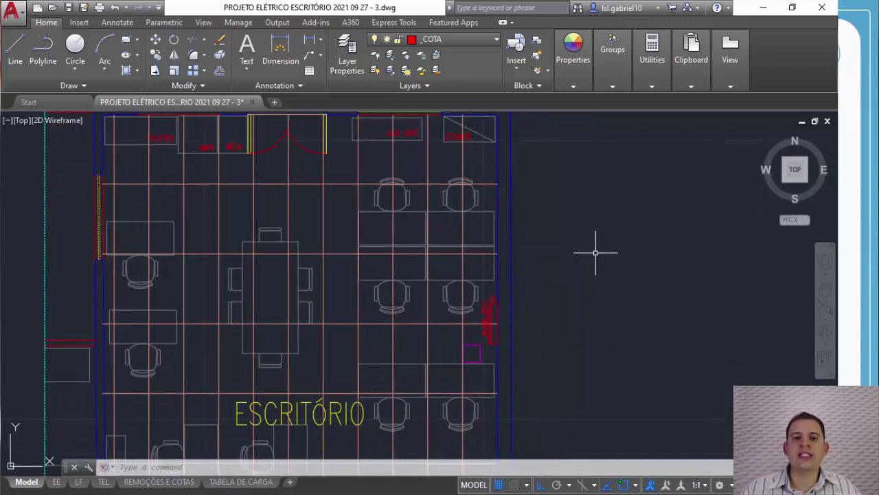
{"action": "scroll", "coordinate": [488, 323], "scroll_direction": "up", "scroll_amount": 7}
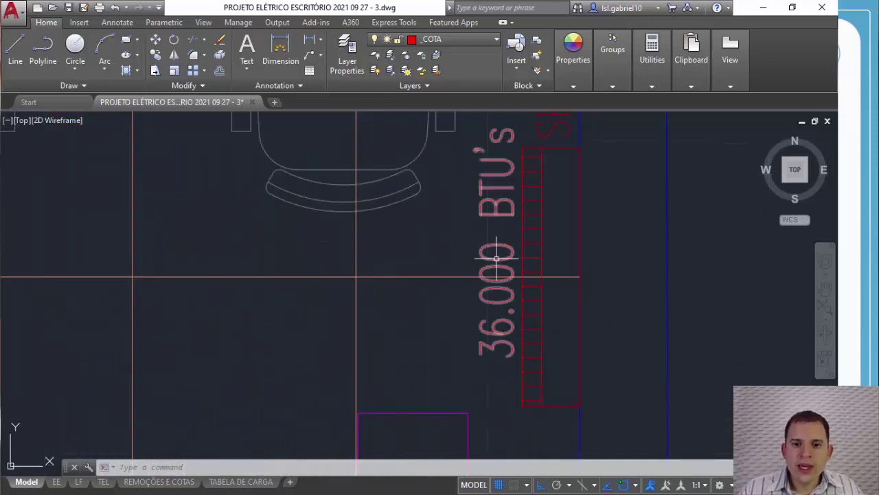
Step: Examine the position of the ESCRITÓRIO's air conditioner on the wall between the workstations
{"action": "scroll", "coordinate": [496, 257], "scroll_direction": "down", "scroll_amount": 4}
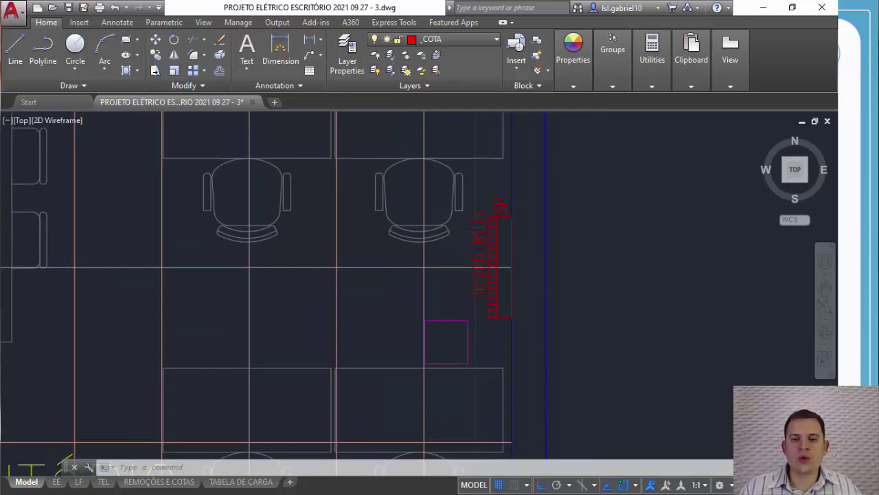
{"action": "scroll", "coordinate": [497, 251], "scroll_direction": "down", "scroll_amount": 3}
{"action": "scroll", "coordinate": [497, 282], "scroll_direction": "up", "scroll_amount": 3}
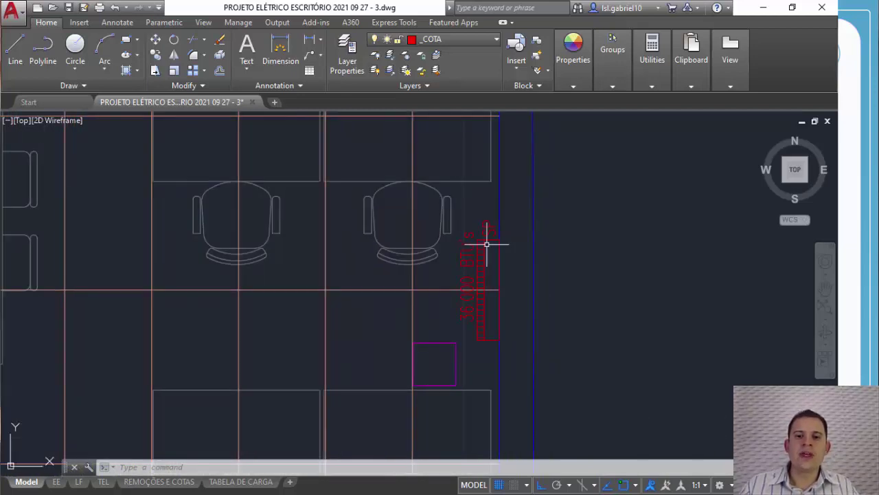
{"action": "scroll", "coordinate": [488, 248], "scroll_direction": "down", "scroll_amount": 2}
{"action": "scroll", "coordinate": [490, 255], "scroll_direction": "up", "scroll_amount": 1}
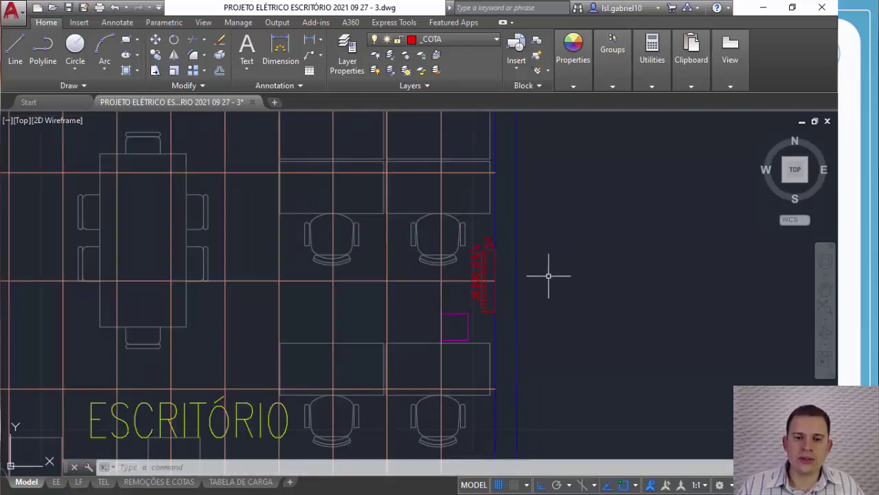
Step: Examine the furniture, new partition, air conditioner and ESTANTE in the two rooms below the ESCRITÓRIO
{"action": "scroll", "coordinate": [548, 275], "scroll_direction": "down", "scroll_amount": 3}
{"action": "middle_click_drag", "start_coordinate": [550, 282], "coordinate": [508, 177]}
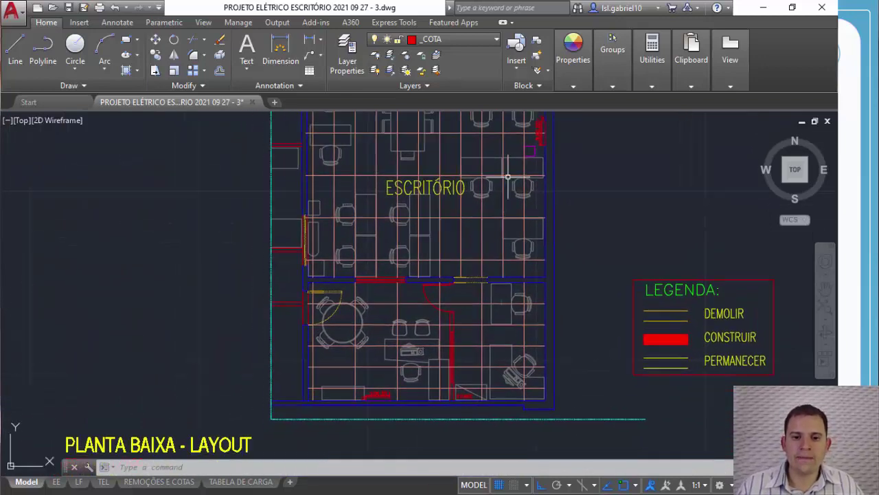
{"action": "scroll", "coordinate": [419, 304], "scroll_direction": "up", "scroll_amount": 6}
{"action": "middle_click_drag", "start_coordinate": [511, 362], "coordinate": [365, 207]}
{"action": "scroll", "coordinate": [403, 254], "scroll_direction": "down", "scroll_amount": 2}
{"action": "middle_click_drag", "start_coordinate": [518, 264], "coordinate": [575, 252]}
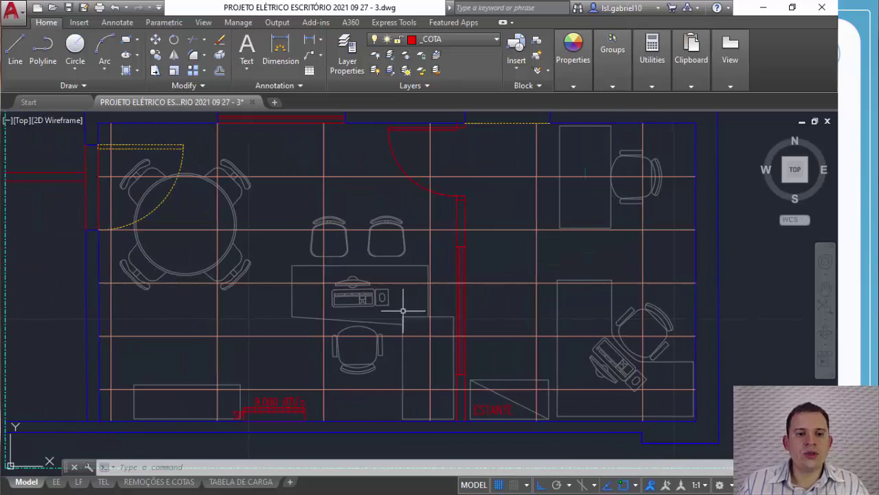
{"action": "scroll", "coordinate": [287, 402], "scroll_direction": "down", "scroll_amount": 3}
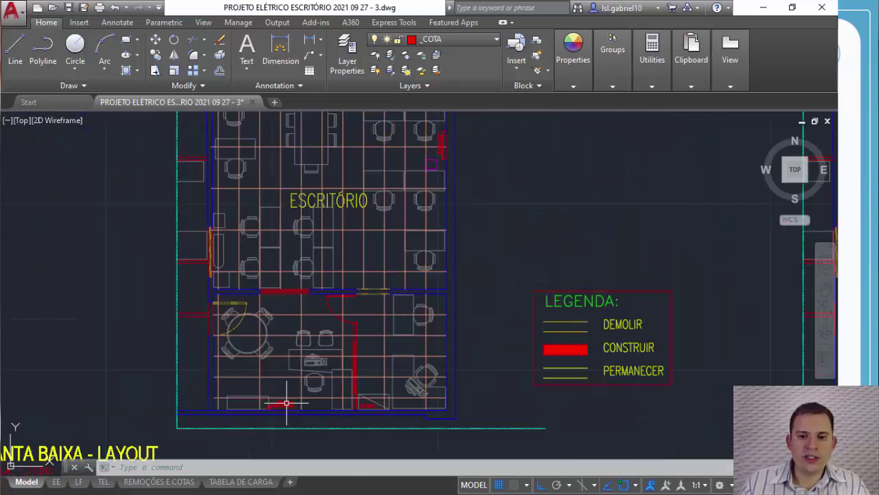
{"action": "scroll", "coordinate": [286, 404], "scroll_direction": "up", "scroll_amount": 3}
{"action": "scroll", "coordinate": [333, 393], "scroll_direction": "down", "scroll_amount": 2}
{"action": "middle_click_drag", "start_coordinate": [570, 298], "coordinate": [506, 314]}
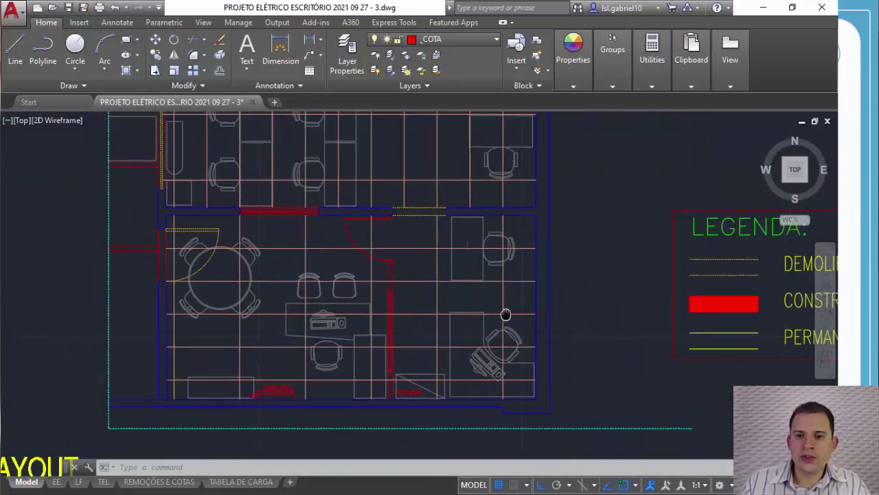
Step: Review the overall layout plan up to its ARQUITETÔNICO INICIAL title, and switch to the slide presentation
{"action": "scroll", "coordinate": [544, 313], "scroll_direction": "down", "scroll_amount": 4}
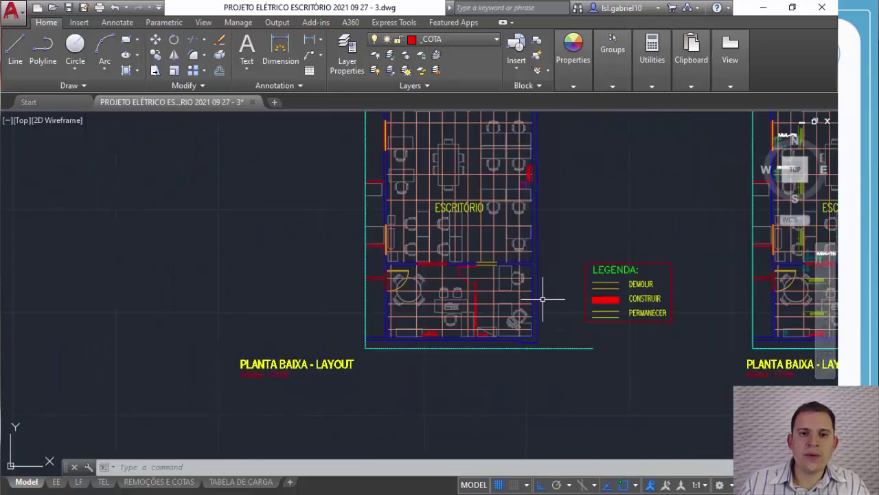
{"action": "middle_click_drag", "start_coordinate": [552, 247], "coordinate": [495, 291]}
{"action": "middle_click_drag", "start_coordinate": [476, 241], "coordinate": [456, 297]}
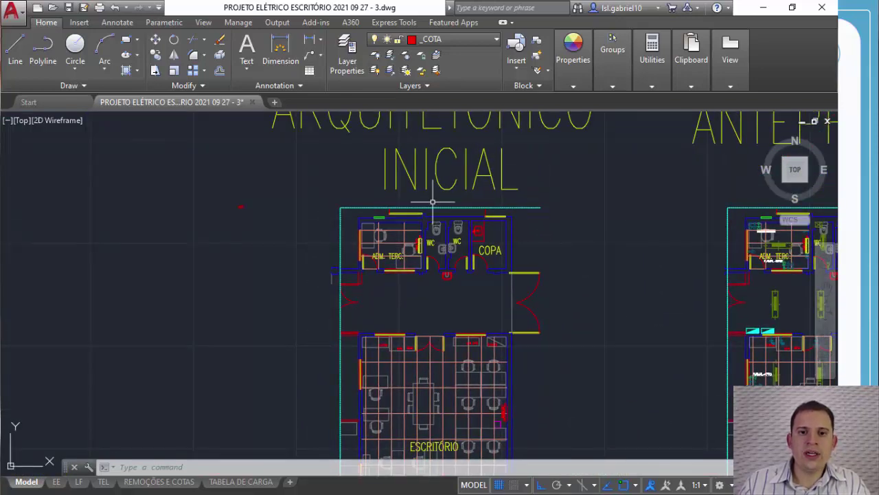
{"action": "scroll", "coordinate": [433, 201], "scroll_direction": "up", "scroll_amount": 2}
{"action": "middle_click_drag", "start_coordinate": [436, 198], "coordinate": [443, 363]}
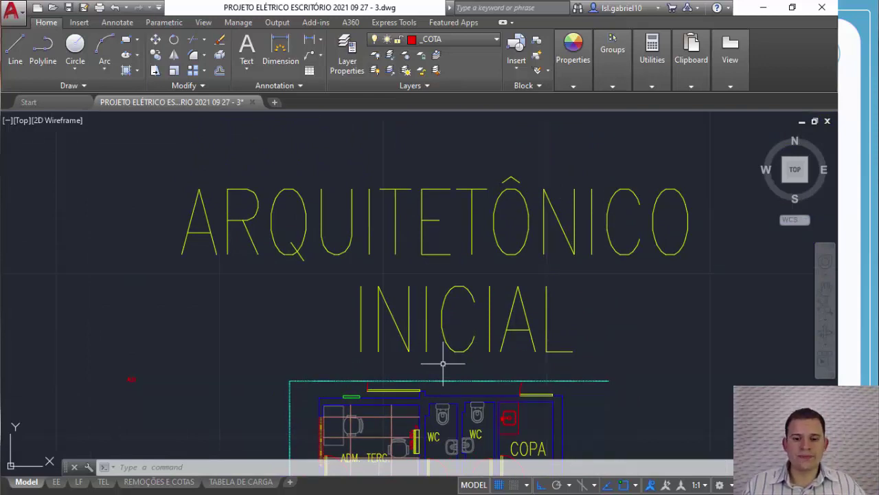
{"action": "key", "text": "alt+Tab"}
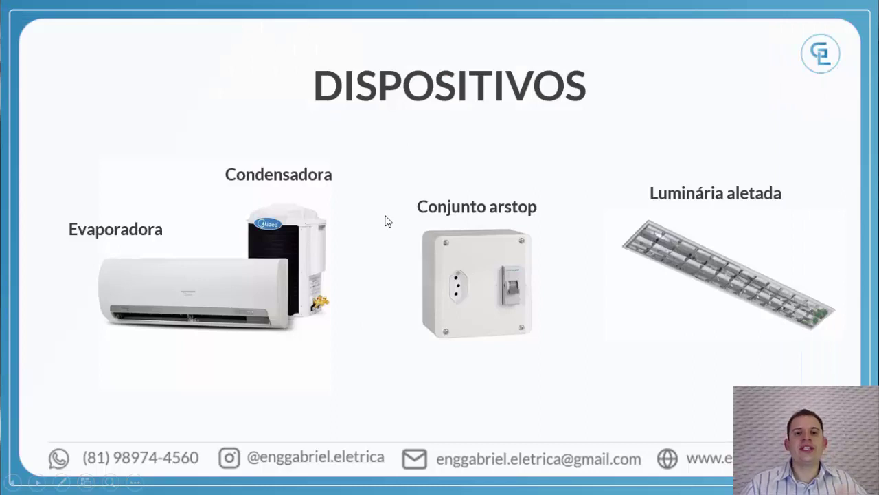
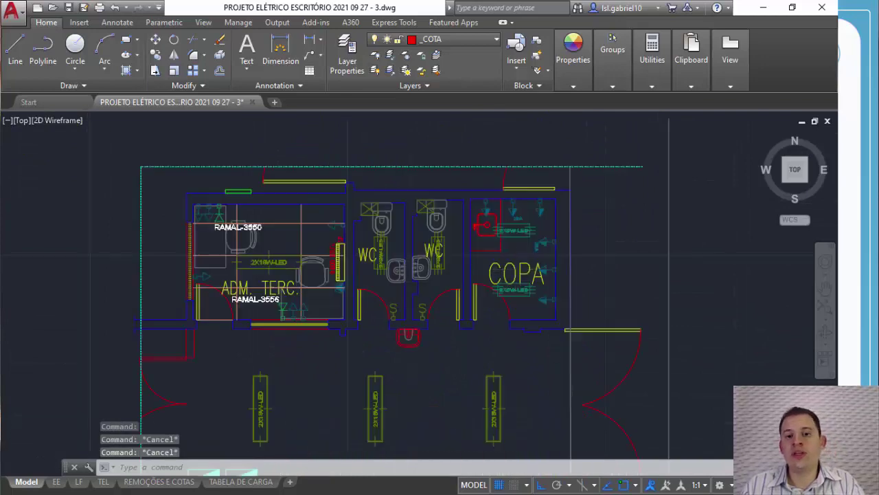
Step: Examine the outlets and luminaires placed in the COPA on the electrical version of the plan
{"action": "scroll", "coordinate": [539, 281], "scroll_direction": "up", "scroll_amount": 5}
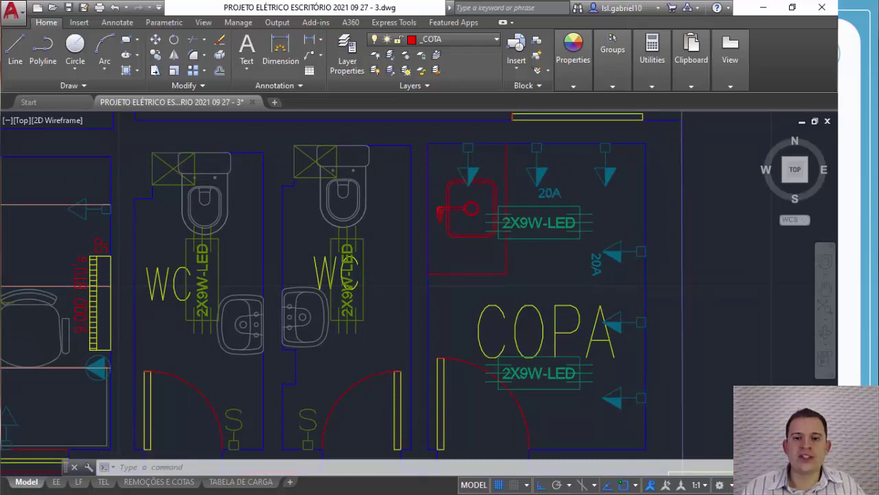
{"action": "scroll", "coordinate": [531, 294], "scroll_direction": "down", "scroll_amount": 3}
{"action": "scroll", "coordinate": [531, 293], "scroll_direction": "up", "scroll_amount": 1}
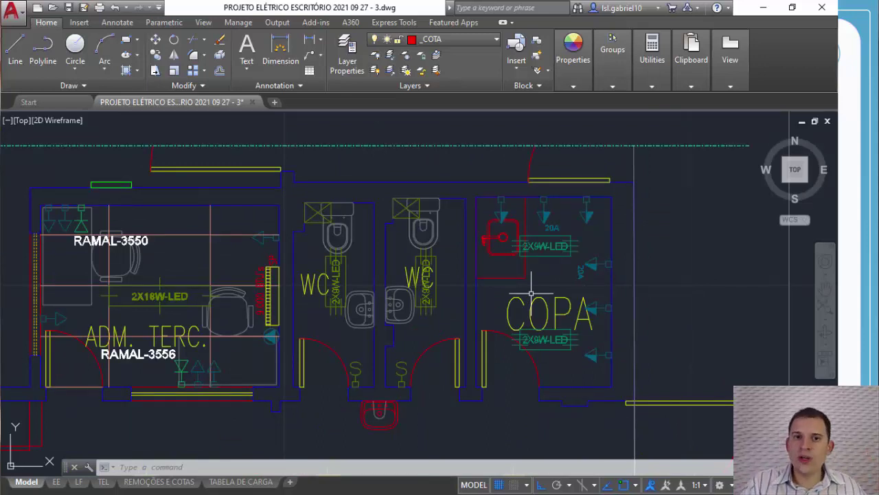
{"action": "scroll", "coordinate": [576, 222], "scroll_direction": "up", "scroll_amount": 4}
{"action": "key", "text": "Escape"}
{"action": "key", "text": "Escape"}
{"action": "key", "text": "Escape"}
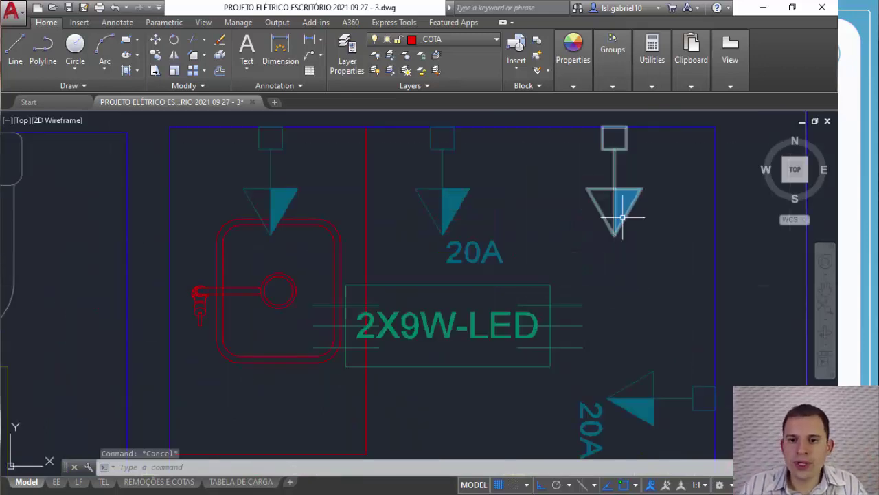
Step: Highlight the outlet symbol nearest the corner on the COPA's upper wall, and clear the selection
{"action": "left_click", "coordinate": [647, 240]}
{"action": "left_click", "coordinate": [587, 180]}
{"action": "key", "text": "Escape"}
{"action": "key", "text": "Escape"}
{"action": "left_click", "coordinate": [651, 221]}
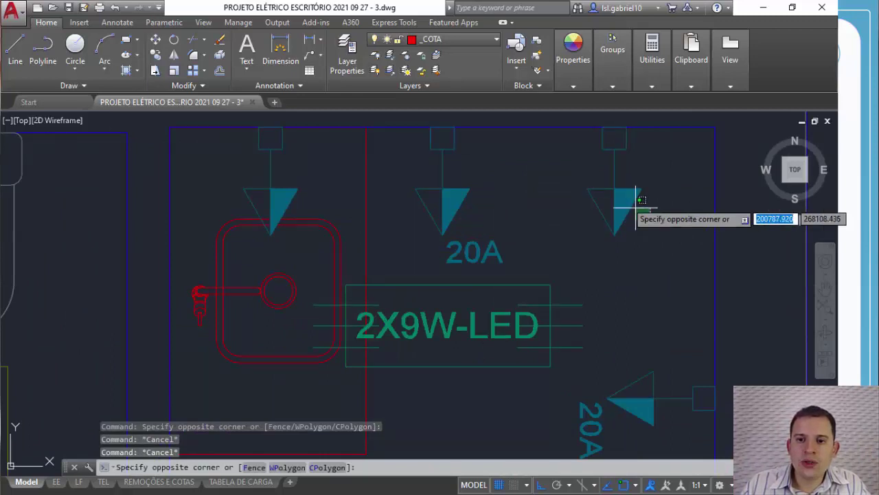
{"action": "left_click", "coordinate": [612, 192]}
{"action": "middle_click_drag", "start_coordinate": [637, 212], "coordinate": [606, 232]}
{"action": "key", "text": "Escape"}
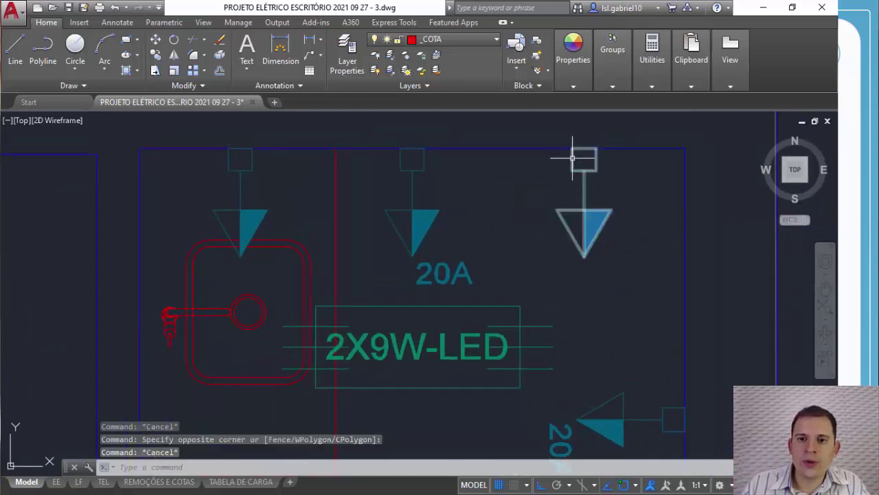
Step: Check which layer the corner outlet on the COPA's upper wall is on and where its insertion grip lies
{"action": "scroll", "coordinate": [584, 154], "scroll_direction": "up", "scroll_amount": 4}
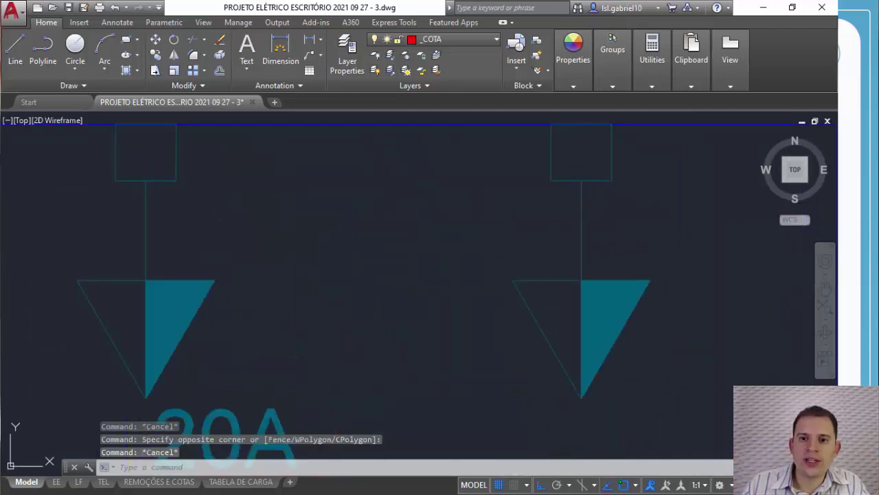
{"action": "left_click", "coordinate": [577, 192]}
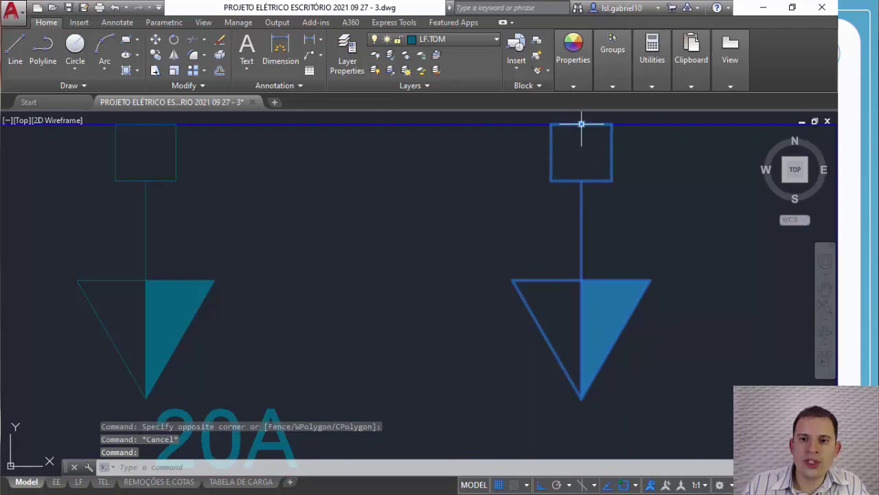
{"action": "key", "text": "Escape"}
{"action": "scroll", "coordinate": [595, 187], "scroll_direction": "down", "scroll_amount": 4}
{"action": "left_click", "coordinate": [609, 191]}
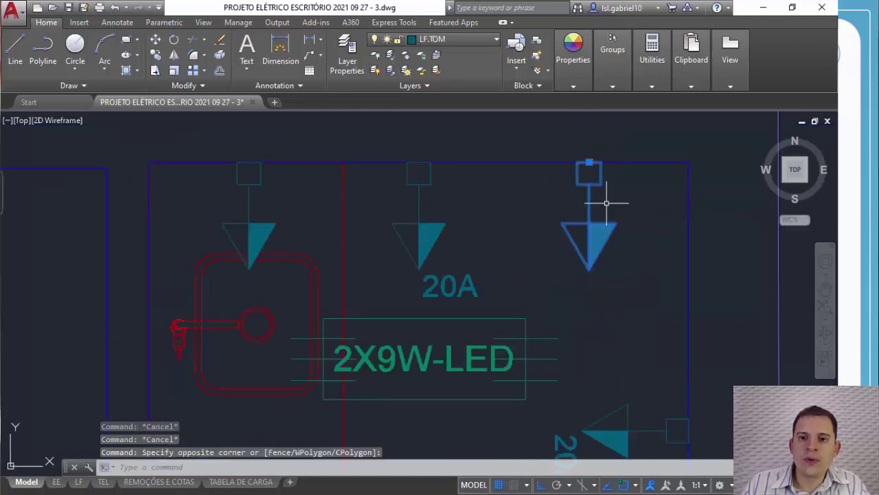
{"action": "middle_click_drag", "start_coordinate": [606, 203], "coordinate": [540, 212]}
{"action": "scroll", "coordinate": [567, 246], "scroll_direction": "down", "scroll_amount": 2}
{"action": "key", "text": "Escape"}
{"action": "key", "text": "Escape"}
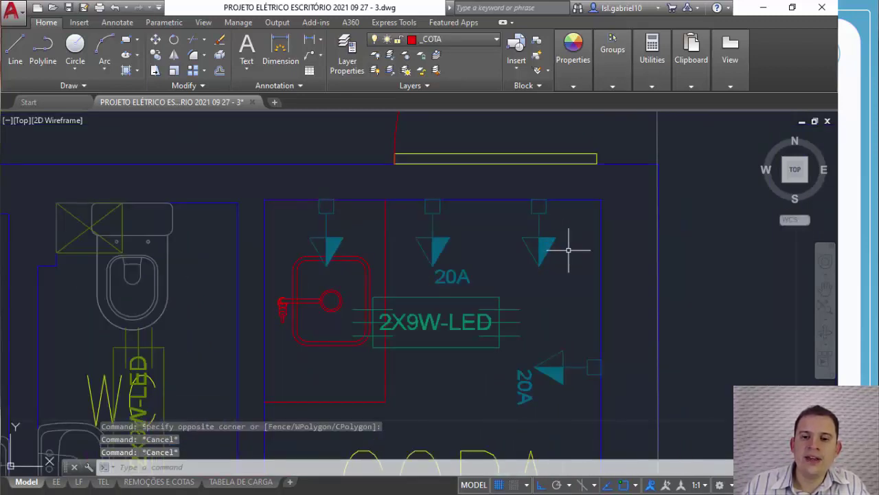
Step: Examine the outlets along the COPA's upper wall, including the one above the sink
{"action": "left_click", "coordinate": [568, 248]}
{"action": "key", "text": "Escape"}
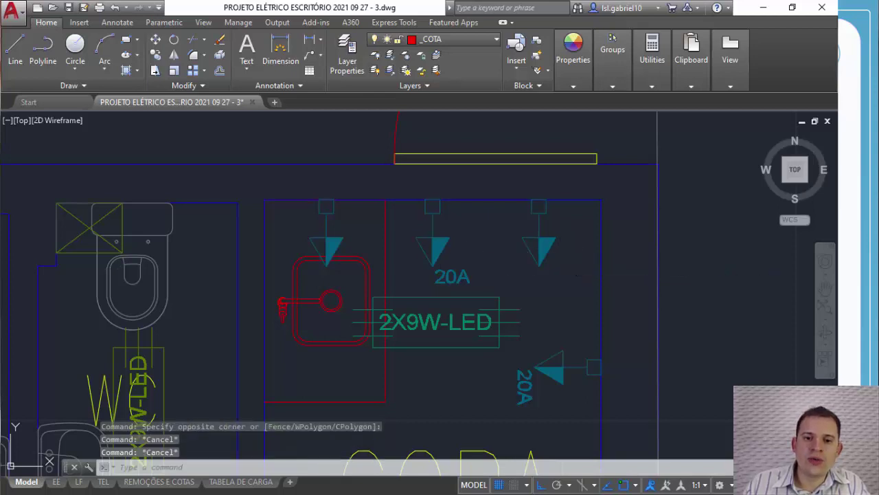
{"action": "mouse_move", "coordinate": [471, 252]}
{"action": "middle_mouse_down"}
{"action": "mouse_move", "coordinate": [488, 224]}
{"action": "mouse_move", "coordinate": [481, 212]}
{"action": "middle_mouse_up"}
{"action": "key", "text": "Escape"}
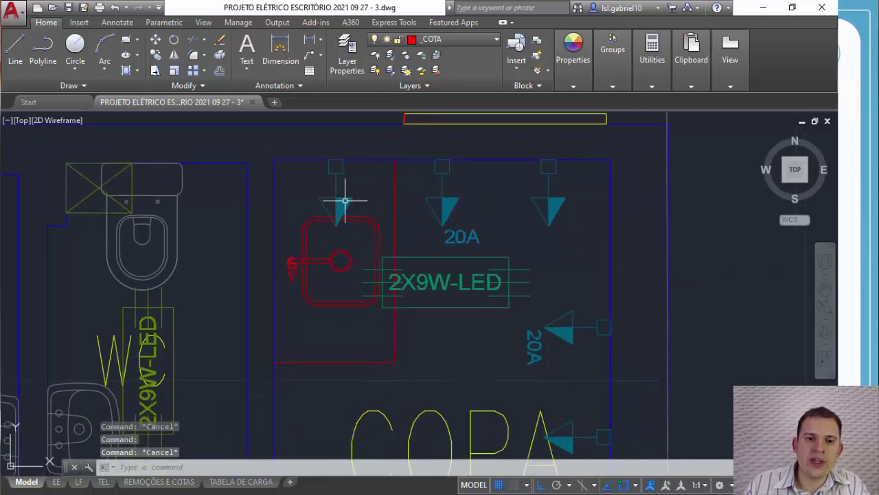
{"action": "left_click", "coordinate": [340, 197]}
{"action": "key", "text": "Escape"}
{"action": "scroll", "coordinate": [542, 196], "scroll_direction": "down", "scroll_amount": 2}
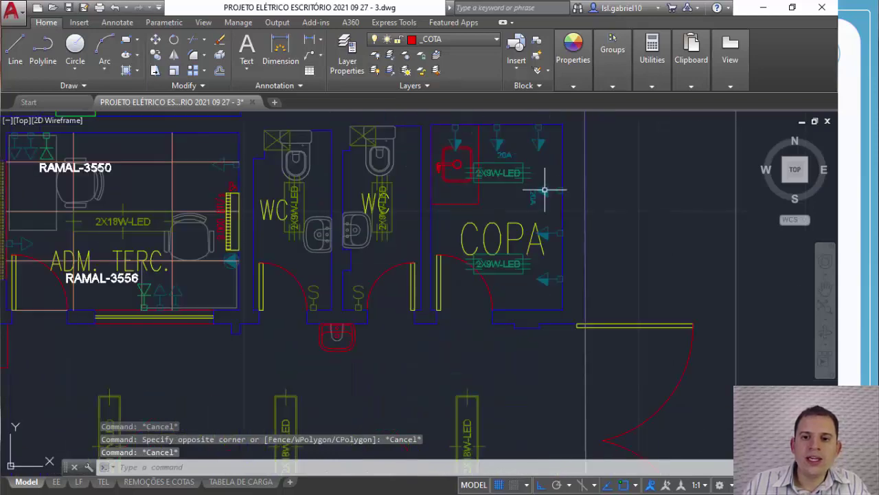
{"action": "middle_click_drag", "start_coordinate": [526, 191], "coordinate": [518, 225]}
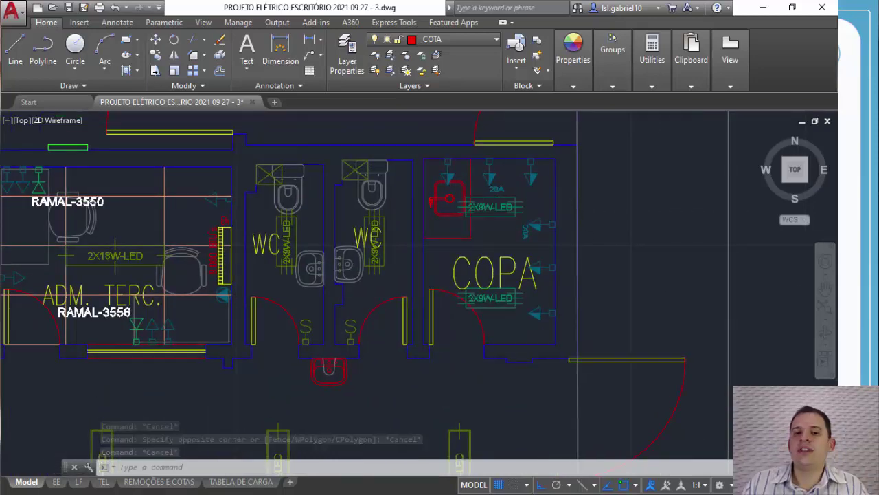
Step: Examine the COPA's ceiling luminaire beside the sink in relation to the rest of the room
{"action": "scroll", "coordinate": [554, 197], "scroll_direction": "up", "scroll_amount": 2}
{"action": "scroll", "coordinate": [544, 190], "scroll_direction": "down", "scroll_amount": 2}
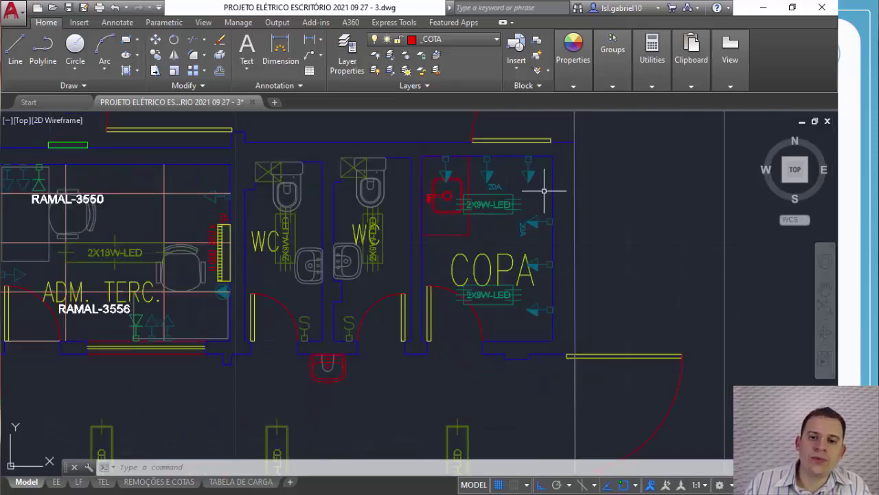
{"action": "middle_click_drag", "start_coordinate": [542, 191], "coordinate": [542, 210]}
{"action": "scroll", "coordinate": [542, 210], "scroll_direction": "up", "scroll_amount": 4}
{"action": "left_click", "coordinate": [433, 242]}
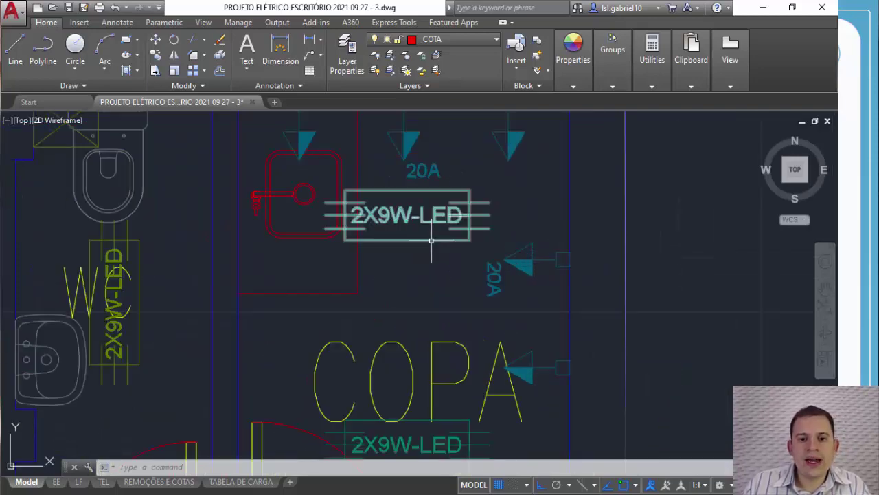
{"action": "key", "text": "Escape"}
{"action": "key", "text": "Escape"}
{"action": "scroll", "coordinate": [449, 276], "scroll_direction": "down", "scroll_amount": 4}
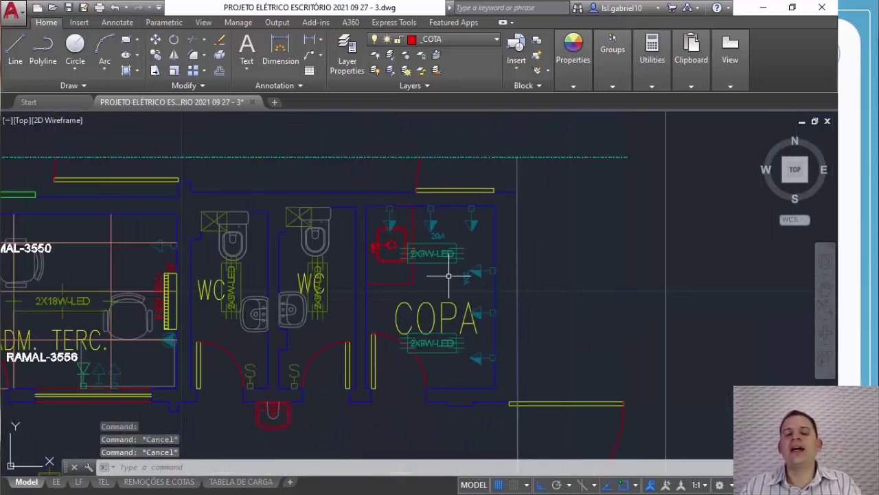
Step: Check the lamp label and layer of the COPA luminaire nearest the sink
{"action": "scroll", "coordinate": [449, 275], "scroll_direction": "up", "scroll_amount": 4}
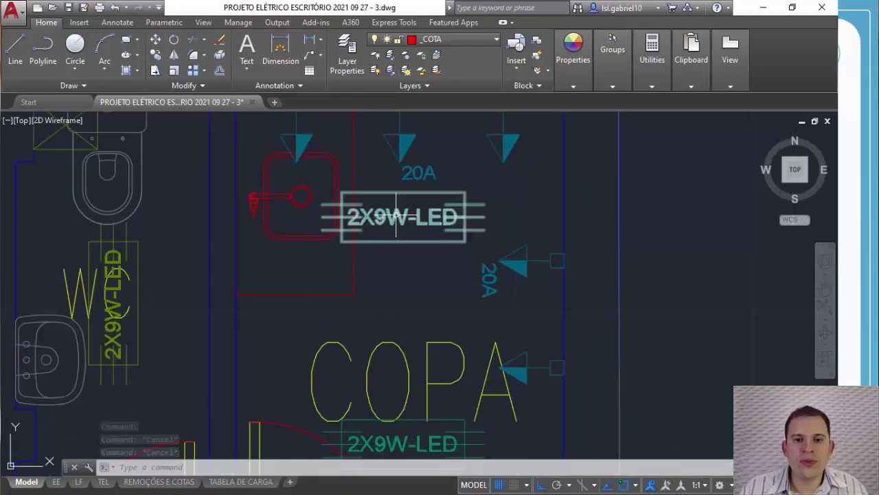
{"action": "scroll", "coordinate": [448, 289], "scroll_direction": "down", "scroll_amount": 2}
{"action": "middle_click_drag", "start_coordinate": [448, 289], "coordinate": [443, 278]}
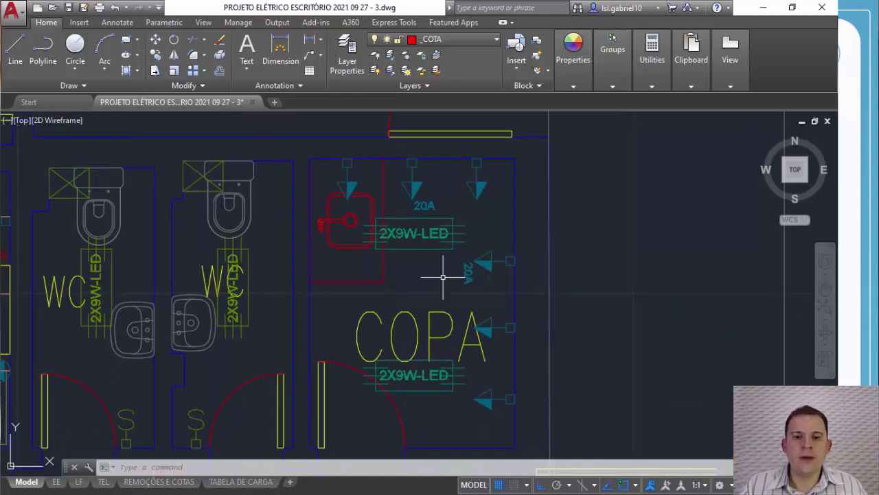
{"action": "scroll", "coordinate": [423, 251], "scroll_direction": "up", "scroll_amount": 2}
{"action": "left_click", "coordinate": [421, 245]}
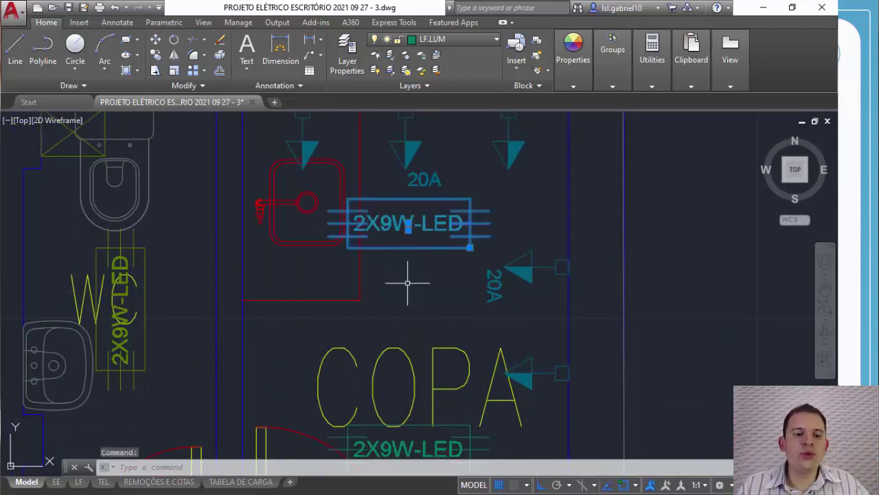
{"action": "key", "text": "Escape"}
{"action": "key", "text": "Escape"}
{"action": "scroll", "coordinate": [425, 274], "scroll_direction": "down", "scroll_amount": 2}
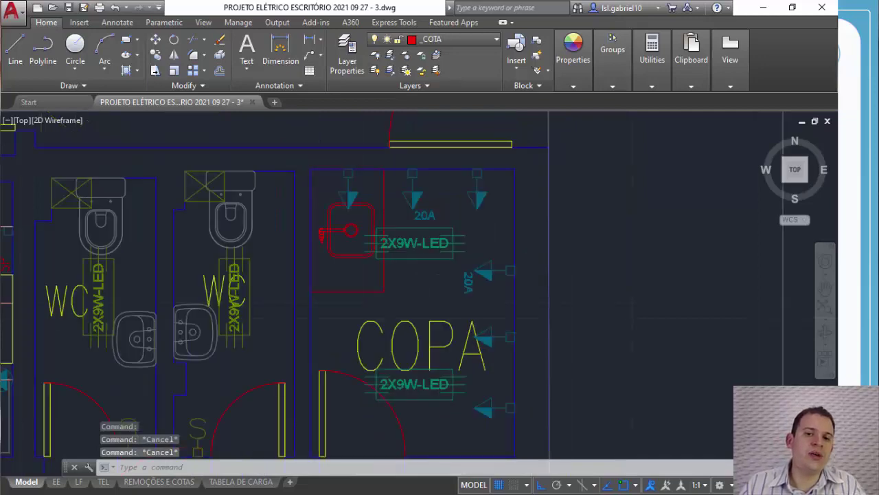
Step: Review the COPA's overall outlet and luminaire arrangement, pointing out the outlet in the upper corner
{"action": "scroll", "coordinate": [424, 275], "scroll_direction": "down", "scroll_amount": 2}
{"action": "middle_click_drag", "start_coordinate": [424, 274], "coordinate": [417, 277]}
{"action": "scroll", "coordinate": [424, 283], "scroll_direction": "up", "scroll_amount": 2}
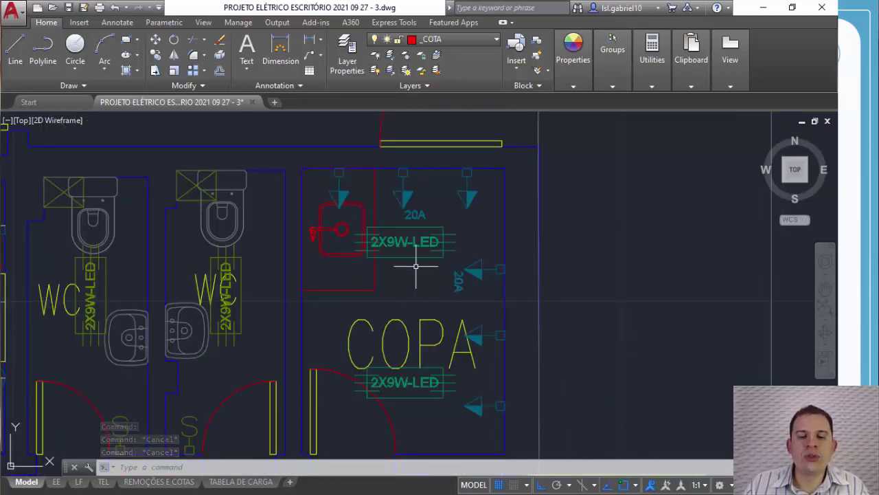
{"action": "mouse_move", "coordinate": [416, 266]}
{"action": "middle_mouse_down"}
{"action": "mouse_move", "coordinate": [468, 254]}
{"action": "mouse_move", "coordinate": [466, 280]}
{"action": "mouse_move", "coordinate": [467, 271]}
{"action": "middle_mouse_up"}
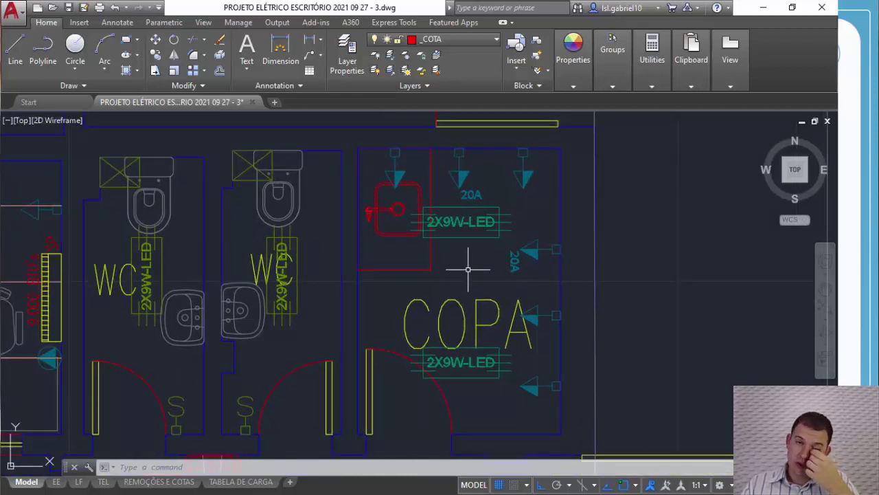
{"action": "left_click", "coordinate": [520, 176]}
{"action": "left_click", "coordinate": [509, 172]}
{"action": "key", "text": "Escape"}
{"action": "key", "text": "Escape"}
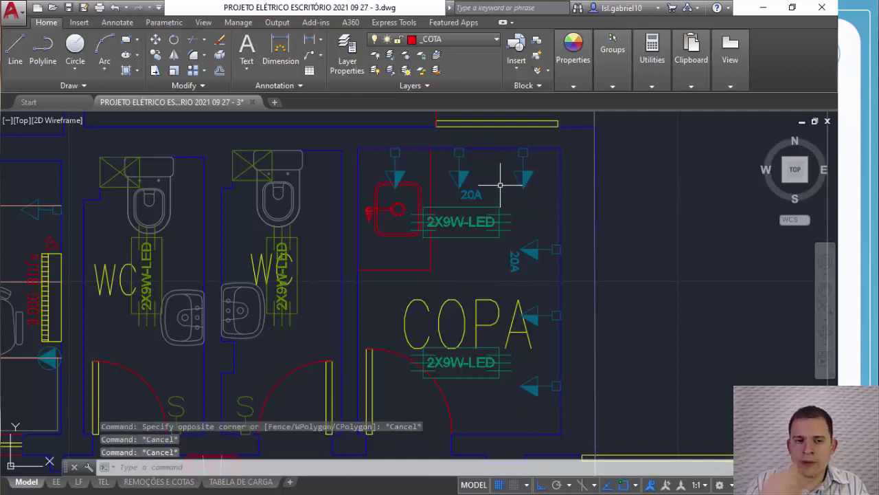
Step: Examine the luminaires and the S-marked switch symbols beside the doors in the two WCs next to the COPA
{"action": "key", "text": "Escape"}
{"action": "left_click", "coordinate": [248, 179]}
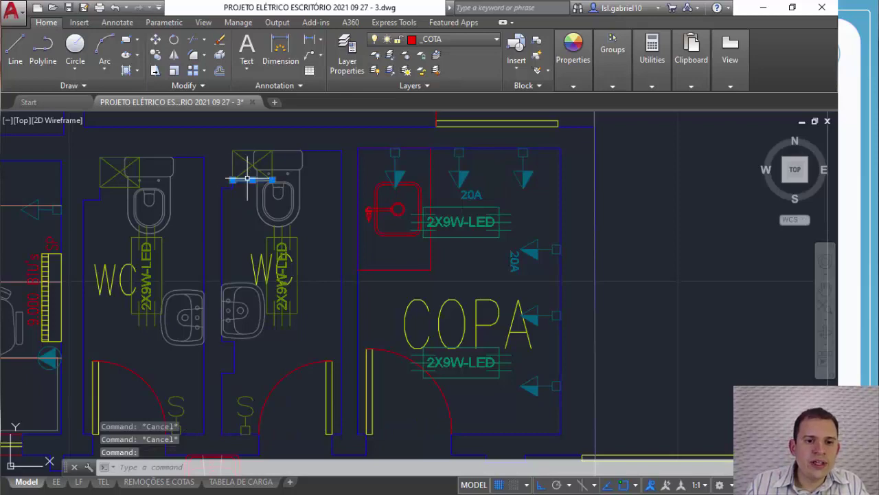
{"action": "key", "text": "Escape"}
{"action": "middle_click_drag", "start_coordinate": [249, 224], "coordinate": [320, 179]}
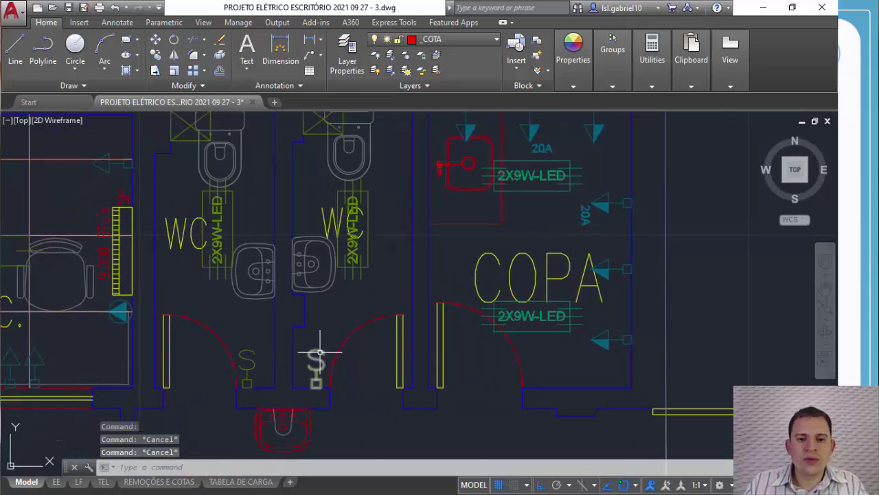
{"action": "key", "text": "Escape"}
{"action": "mouse_move", "coordinate": [324, 320]}
{"action": "middle_mouse_down"}
{"action": "mouse_move", "coordinate": [359, 298]}
{"action": "mouse_move", "coordinate": [351, 336]}
{"action": "middle_mouse_up"}
{"action": "scroll", "coordinate": [355, 314], "scroll_direction": "up", "scroll_amount": 1}
{"action": "scroll", "coordinate": [357, 315], "scroll_direction": "down", "scroll_amount": 1}
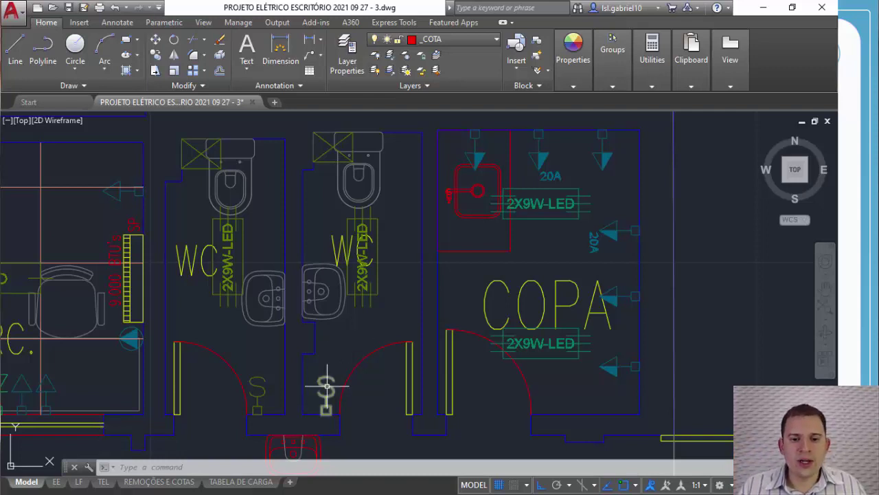
{"action": "mouse_move", "coordinate": [368, 287]}
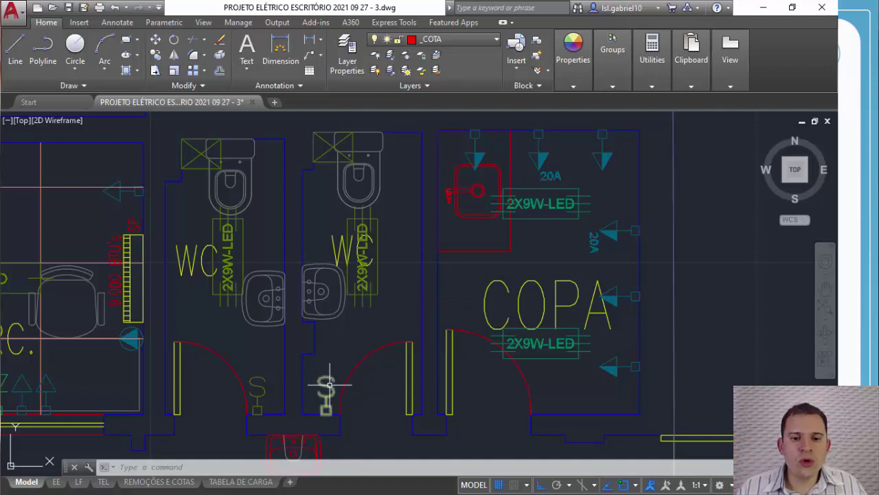
{"action": "mouse_move", "coordinate": [329, 386]}
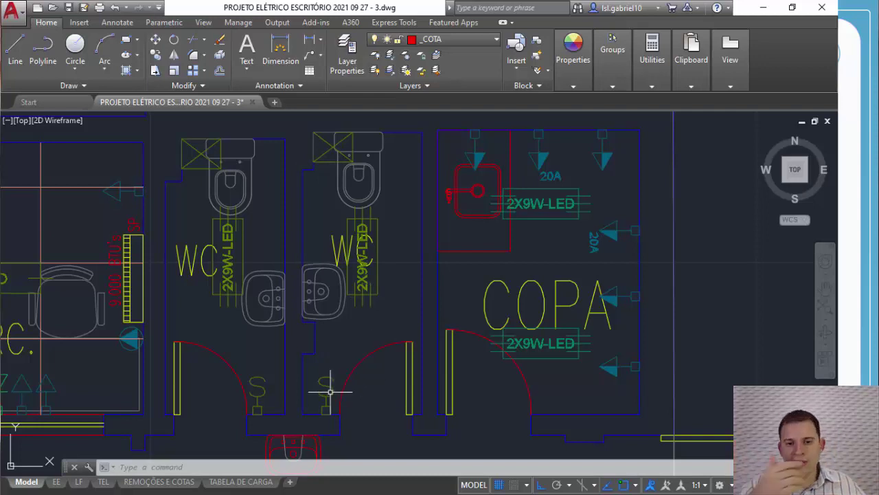
Step: Survey the ADM. TERC. room's layout in relation to the neighbouring WCs
{"action": "scroll", "coordinate": [289, 295], "scroll_direction": "down", "scroll_amount": 5}
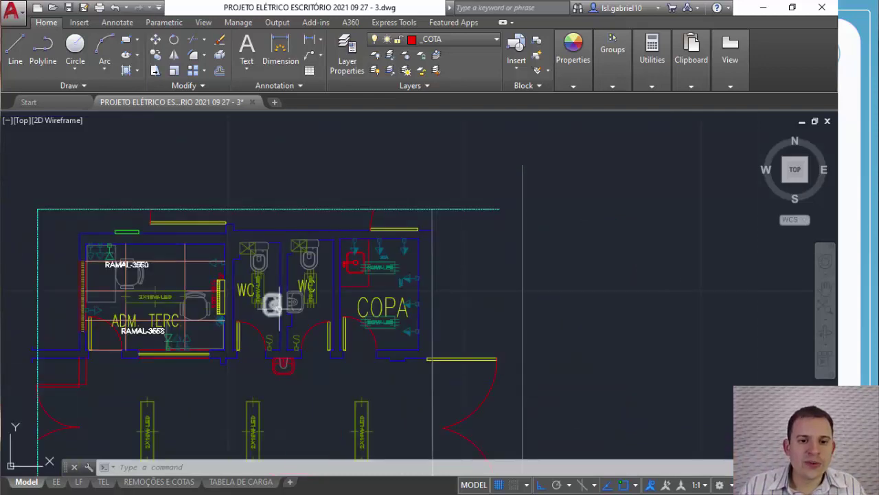
{"action": "scroll", "coordinate": [323, 282], "scroll_direction": "up", "scroll_amount": 2}
{"action": "scroll", "coordinate": [324, 287], "scroll_direction": "up", "scroll_amount": 4}
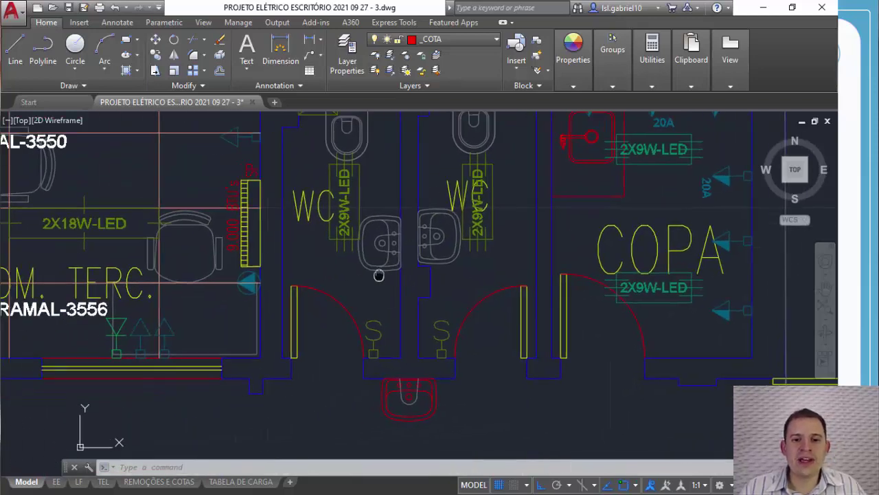
{"action": "mouse_move", "coordinate": [379, 323]}
{"action": "middle_mouse_down"}
{"action": "mouse_move", "coordinate": [366, 291]}
{"action": "mouse_move", "coordinate": [458, 304]}
{"action": "middle_mouse_up"}
{"action": "scroll", "coordinate": [440, 306], "scroll_direction": "down", "scroll_amount": 2}
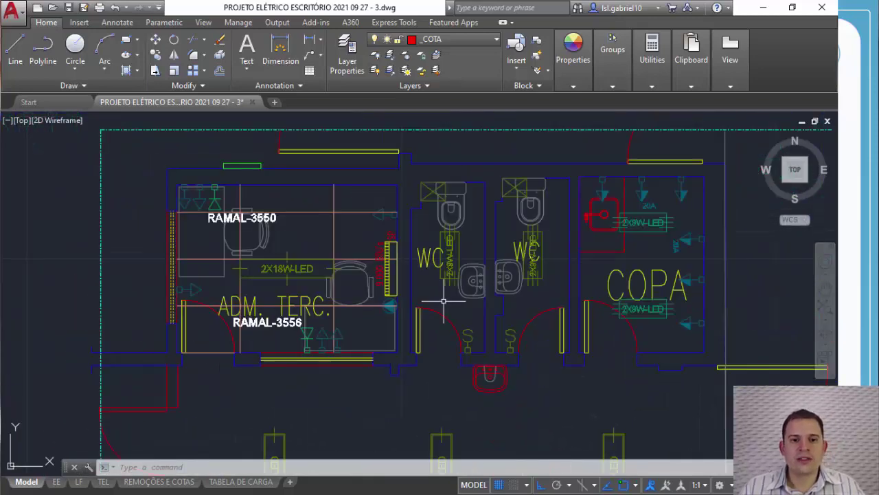
{"action": "scroll", "coordinate": [422, 308], "scroll_direction": "up", "scroll_amount": 4}
{"action": "scroll", "coordinate": [356, 281], "scroll_direction": "down", "scroll_amount": 2}
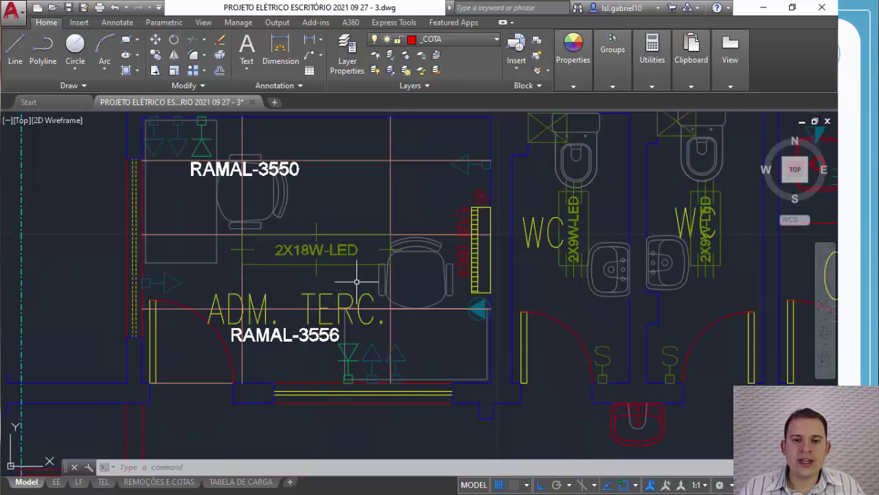
{"action": "middle_click_drag", "start_coordinate": [378, 234], "coordinate": [397, 252]}
Step: Inspect the circled outlet beside the 9.000 BTU's air conditioner in ADM. TERC. and check its layer
{"action": "scroll", "coordinate": [476, 322], "scroll_direction": "up", "scroll_amount": 2}
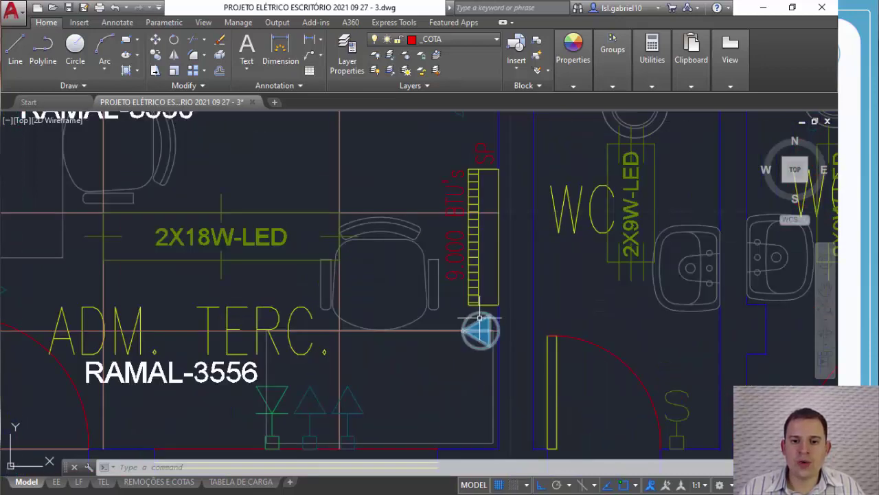
{"action": "left_click", "coordinate": [479, 318]}
{"action": "left_click", "coordinate": [462, 313]}
{"action": "left_click", "coordinate": [456, 312]}
{"action": "key", "text": "Escape"}
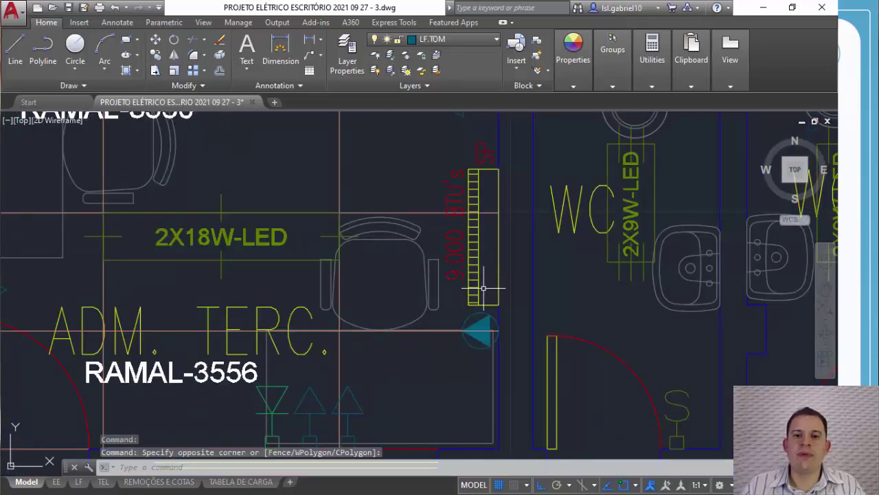
{"action": "key", "text": "Escape"}
{"action": "key", "text": "Escape"}
Step: Examine the outlets around ADM. TERC., including those at the RAMAL-3550 desk, near the door and above the air conditioner
{"action": "scroll", "coordinate": [480, 285], "scroll_direction": "down", "scroll_amount": 2}
{"action": "mouse_move", "coordinate": [472, 179]}
{"action": "middle_mouse_down"}
{"action": "mouse_move", "coordinate": [478, 240]}
{"action": "mouse_move", "coordinate": [453, 210]}
{"action": "mouse_move", "coordinate": [475, 169]}
{"action": "middle_mouse_up"}
{"action": "key", "text": "Escape"}
{"action": "left_click", "coordinate": [469, 235]}
{"action": "key", "text": "Escape"}
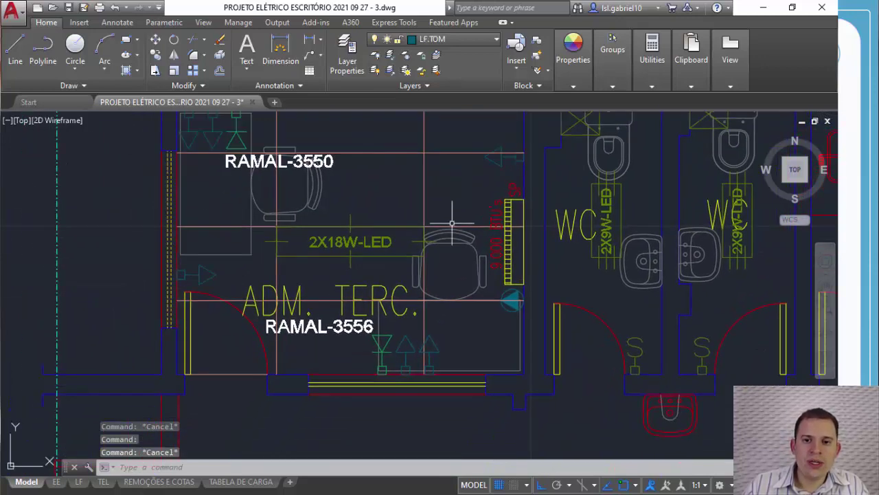
{"action": "key", "text": "Escape"}
{"action": "scroll", "coordinate": [406, 345], "scroll_direction": "up", "scroll_amount": 2}
{"action": "scroll", "coordinate": [523, 153], "scroll_direction": "down", "scroll_amount": 2}
{"action": "middle_click_drag", "start_coordinate": [524, 154], "coordinate": [526, 213]}
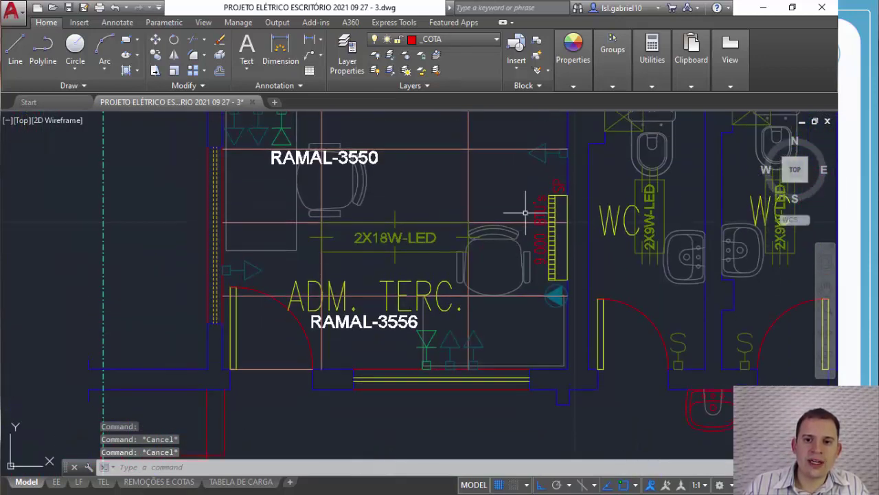
{"action": "mouse_move", "coordinate": [531, 168]}
{"action": "middle_mouse_down"}
{"action": "mouse_move", "coordinate": [525, 192]}
{"action": "mouse_move", "coordinate": [544, 174]}
{"action": "middle_mouse_up"}
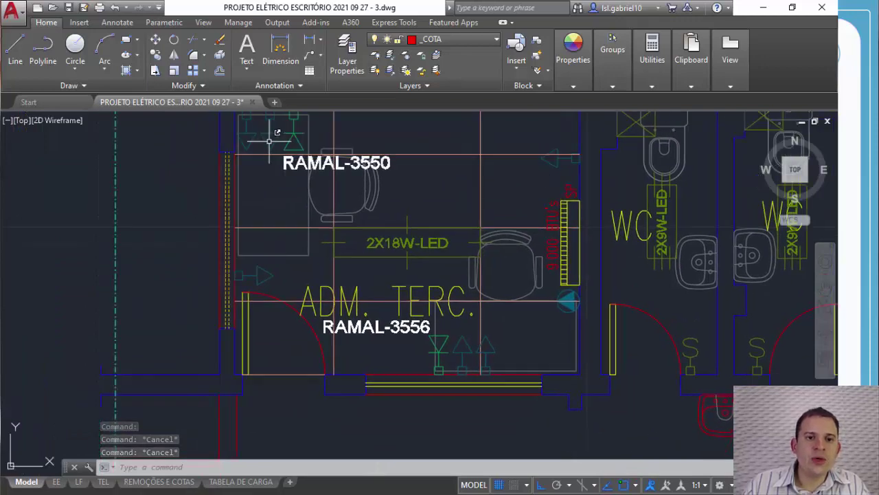
{"action": "middle_click_drag", "start_coordinate": [269, 140], "coordinate": [280, 189]}
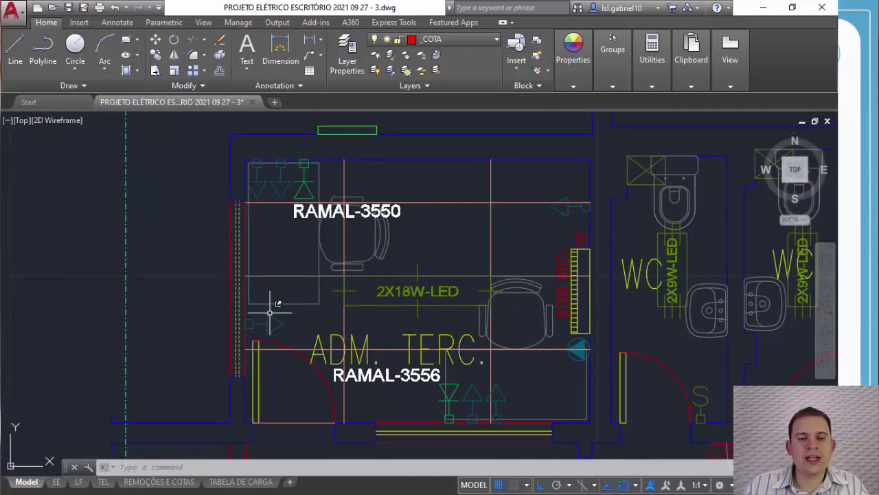
{"action": "middle_click_drag", "start_coordinate": [304, 251], "coordinate": [305, 246]}
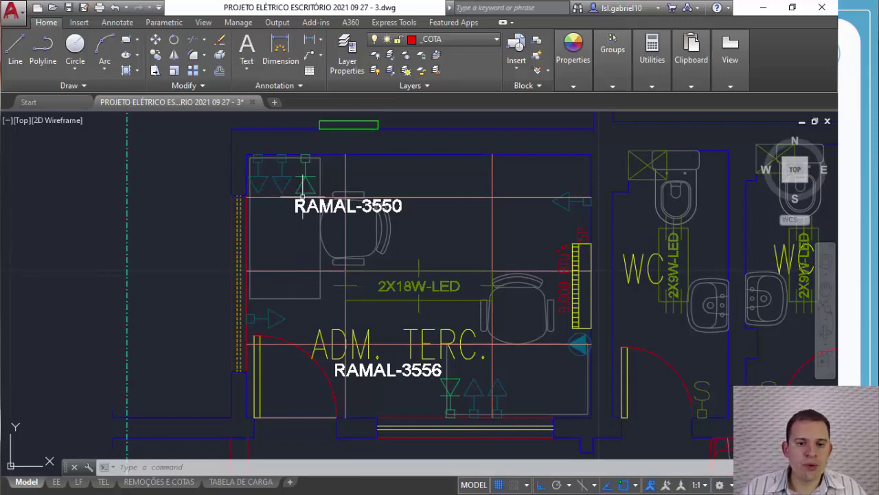
Step: Inspect the 2X18W-LED luminaire in ADM. TERC. and its alignment with the ceiling grid lines
{"action": "middle_click_drag", "start_coordinate": [340, 274], "coordinate": [324, 235]}
{"action": "key", "text": "Escape"}
{"action": "key", "text": "Escape"}
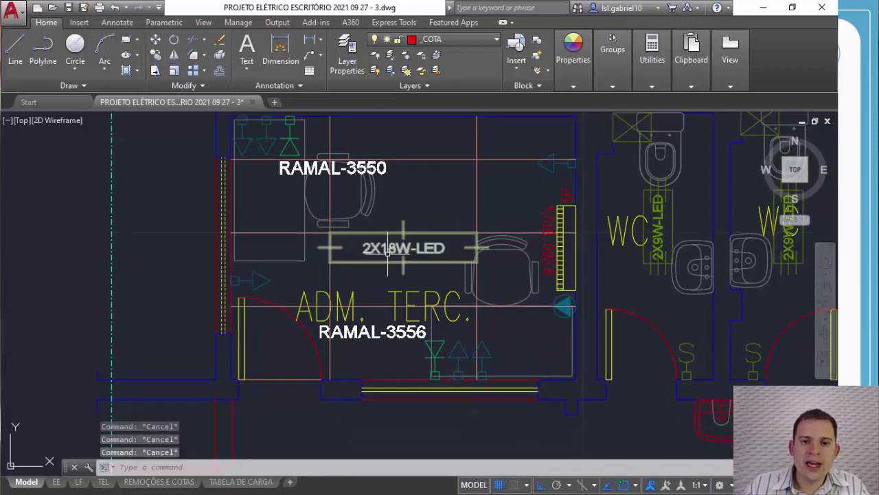
{"action": "left_click", "coordinate": [382, 269]}
{"action": "left_click", "coordinate": [376, 268]}
{"action": "key", "text": "Escape"}
{"action": "key", "text": "Escape"}
{"action": "scroll", "coordinate": [362, 247], "scroll_direction": "up", "scroll_amount": 2}
{"action": "left_click", "coordinate": [376, 265]}
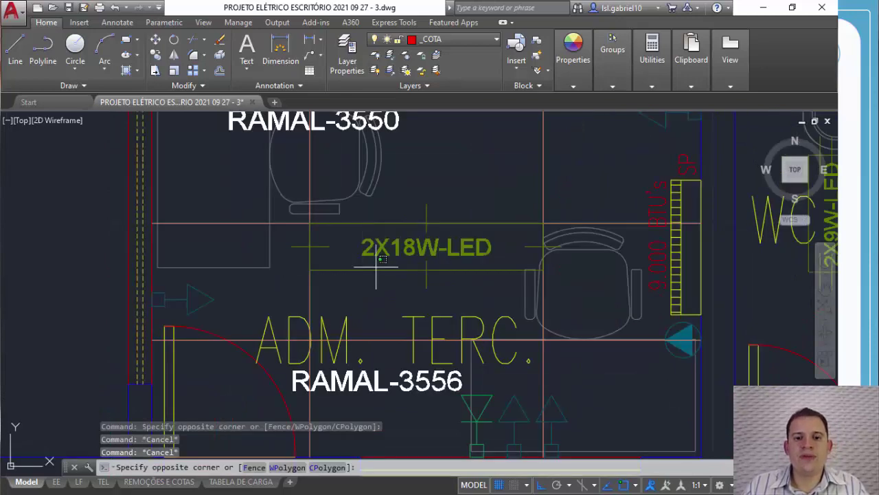
{"action": "left_click", "coordinate": [376, 270]}
{"action": "key", "text": "Escape"}
{"action": "scroll", "coordinate": [413, 251], "scroll_direction": "up", "scroll_amount": 2}
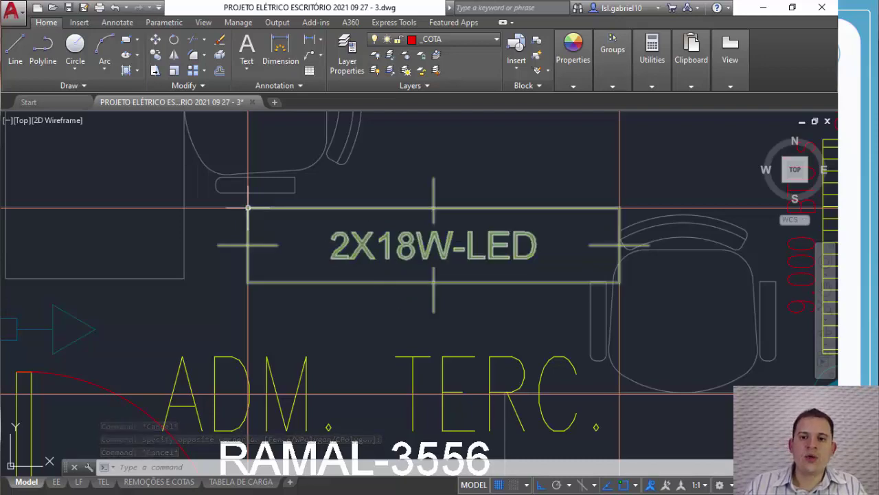
Step: Examine the three 2X18W-LED luminaires in the corridor between ADM. TERC. and the large office
{"action": "scroll", "coordinate": [587, 227], "scroll_direction": "down", "scroll_amount": 8}
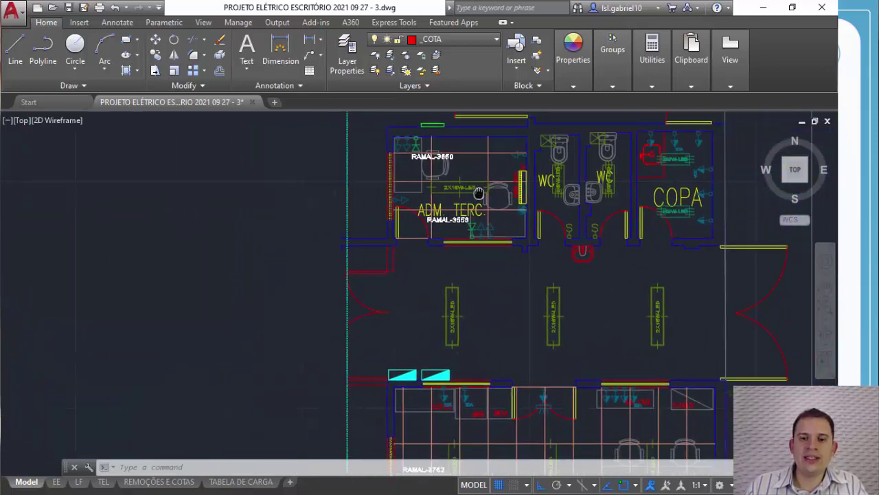
{"action": "key", "text": "Escape"}
{"action": "scroll", "coordinate": [513, 281], "scroll_direction": "up", "scroll_amount": 4}
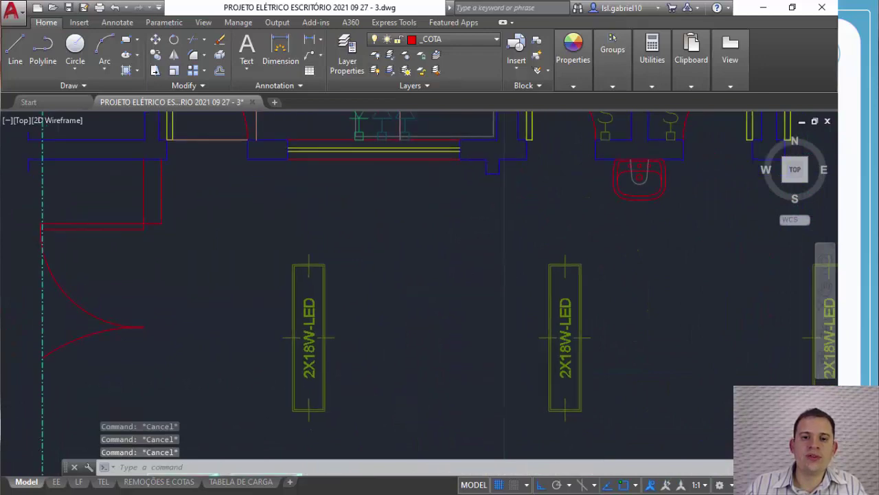
{"action": "scroll", "coordinate": [505, 259], "scroll_direction": "down", "scroll_amount": 2}
{"action": "scroll", "coordinate": [505, 259], "scroll_direction": "down", "scroll_amount": 3}
{"action": "mouse_move", "coordinate": [504, 257]}
{"action": "middle_mouse_down"}
{"action": "mouse_move", "coordinate": [453, 243]}
{"action": "mouse_move", "coordinate": [505, 242]}
{"action": "middle_mouse_up"}
{"action": "scroll", "coordinate": [454, 243], "scroll_direction": "up", "scroll_amount": 3}
{"action": "scroll", "coordinate": [658, 255], "scroll_direction": "up", "scroll_amount": 3}
{"action": "scroll", "coordinate": [667, 284], "scroll_direction": "down", "scroll_amount": 3}
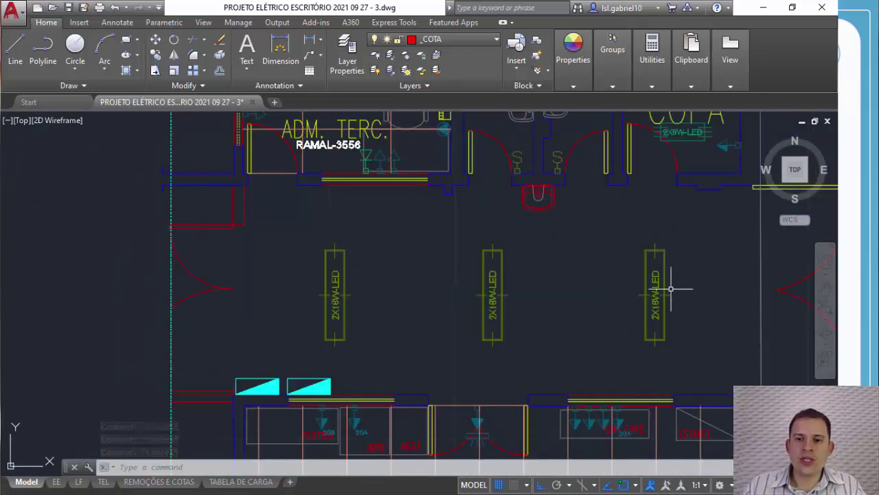
{"action": "left_click", "coordinate": [687, 325]}
{"action": "left_click", "coordinate": [323, 250]}
{"action": "key", "text": "Escape"}
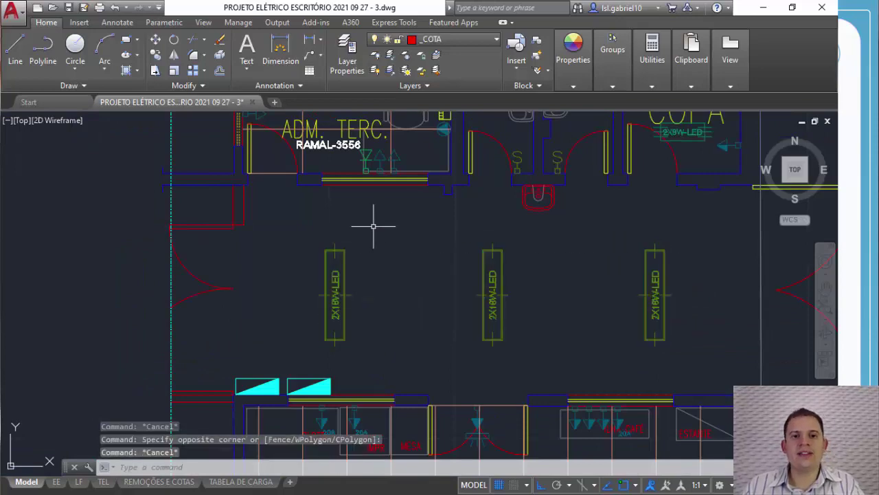
Step: Compare the double frame of the corridor's middle luminaire with the luminaire symbol in ADM. TERC
{"action": "middle_click_drag", "start_coordinate": [374, 231], "coordinate": [389, 318]}
{"action": "middle_click_drag", "start_coordinate": [439, 300], "coordinate": [387, 158]}
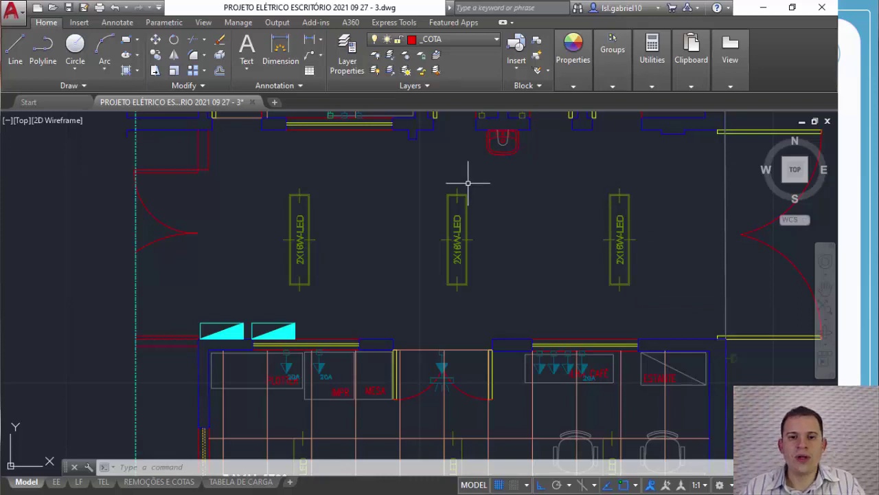
{"action": "scroll", "coordinate": [459, 193], "scroll_direction": "up", "scroll_amount": 8}
{"action": "key", "text": "Escape"}
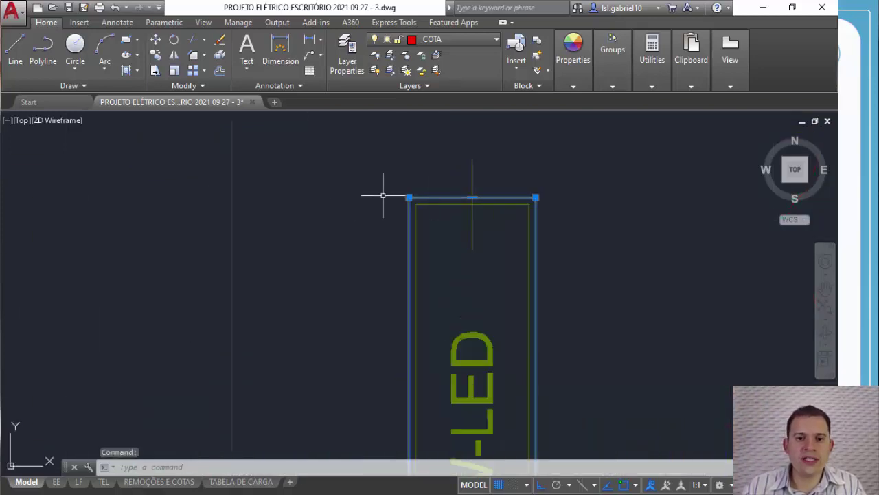
{"action": "scroll", "coordinate": [352, 195], "scroll_direction": "down", "scroll_amount": 4}
{"action": "scroll", "coordinate": [304, 176], "scroll_direction": "down", "scroll_amount": 4}
{"action": "scroll", "coordinate": [340, 180], "scroll_direction": "up", "scroll_amount": 5}
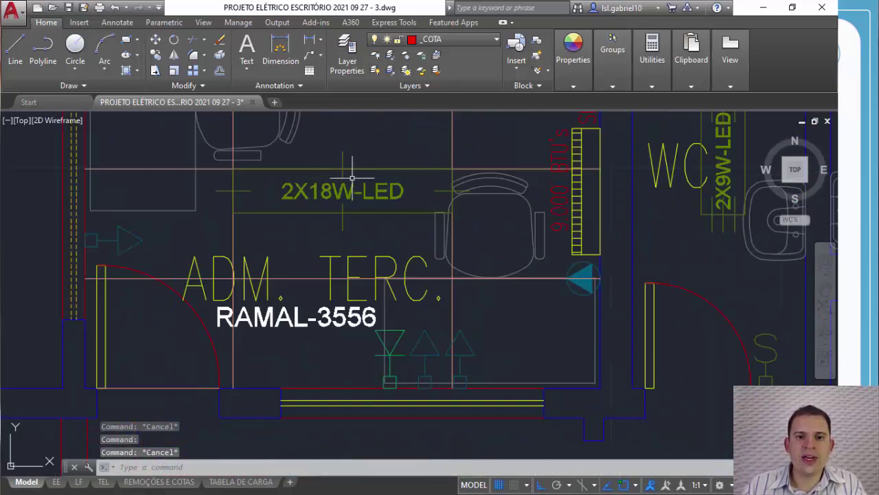
Step: Inspect the filled cyan panel symbol on the corridor side of the large office's upper wall and check its layer
{"action": "scroll", "coordinate": [427, 228], "scroll_direction": "down", "scroll_amount": 6}
{"action": "middle_click_drag", "start_coordinate": [479, 295], "coordinate": [422, 169]}
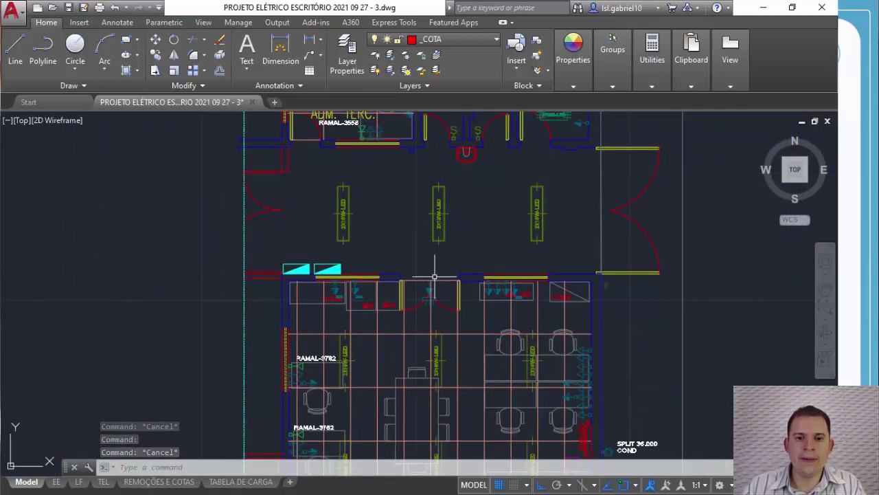
{"action": "scroll", "coordinate": [338, 273], "scroll_direction": "up", "scroll_amount": 2}
{"action": "scroll", "coordinate": [340, 272], "scroll_direction": "up", "scroll_amount": 6}
{"action": "left_click", "coordinate": [400, 254]}
{"action": "left_click", "coordinate": [349, 218]}
{"action": "key", "text": "Escape"}
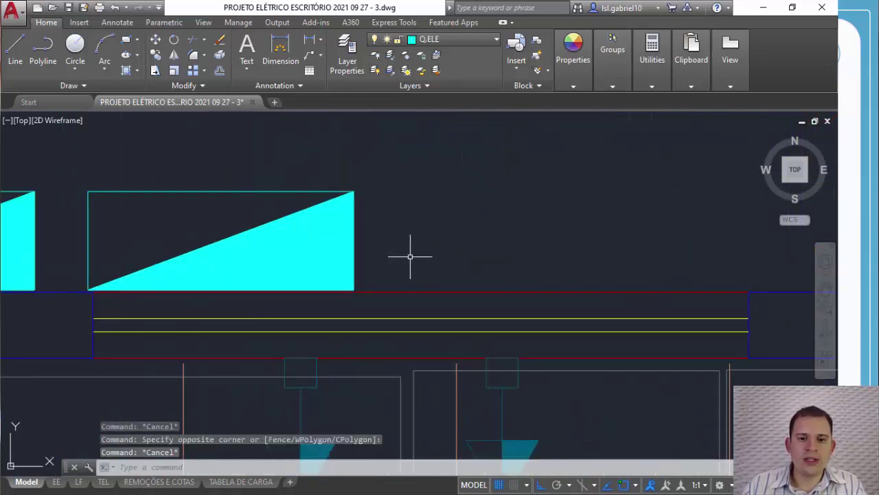
Step: Examine the outlet and attached light fixture symbol over the large office's double door, passing the PLOTTER and IMPR. outlets
{"action": "scroll", "coordinate": [415, 257], "scroll_direction": "down", "scroll_amount": 3}
{"action": "middle_click_drag", "start_coordinate": [445, 256], "coordinate": [384, 158]}
{"action": "middle_click_drag", "start_coordinate": [394, 237], "coordinate": [332, 242]}
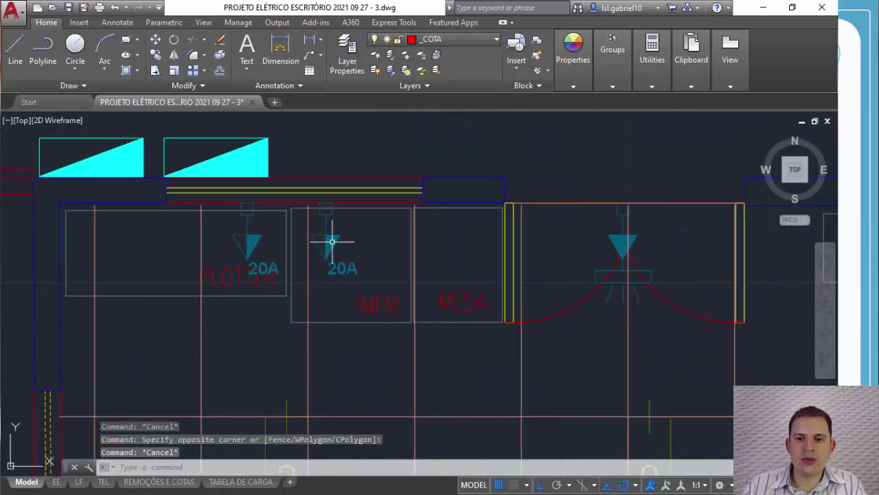
{"action": "middle_click_drag", "start_coordinate": [576, 246], "coordinate": [477, 227]}
{"action": "scroll", "coordinate": [541, 216], "scroll_direction": "up", "scroll_amount": 2}
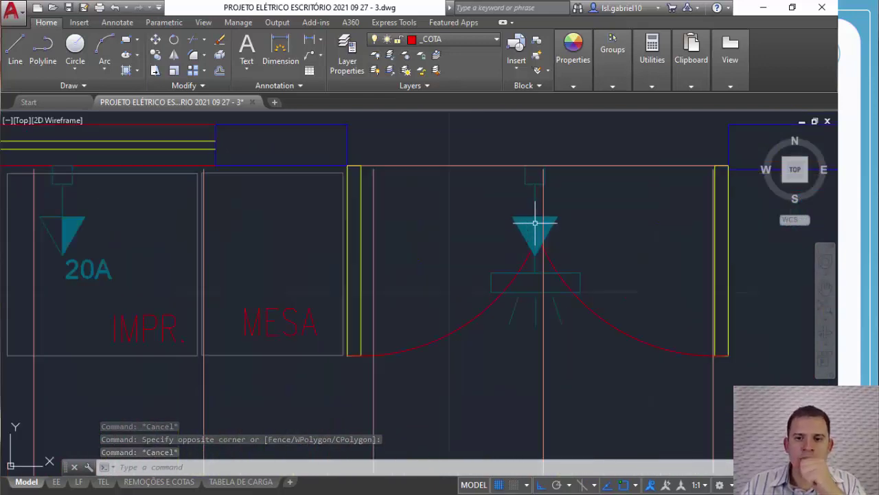
{"action": "key", "text": "Escape"}
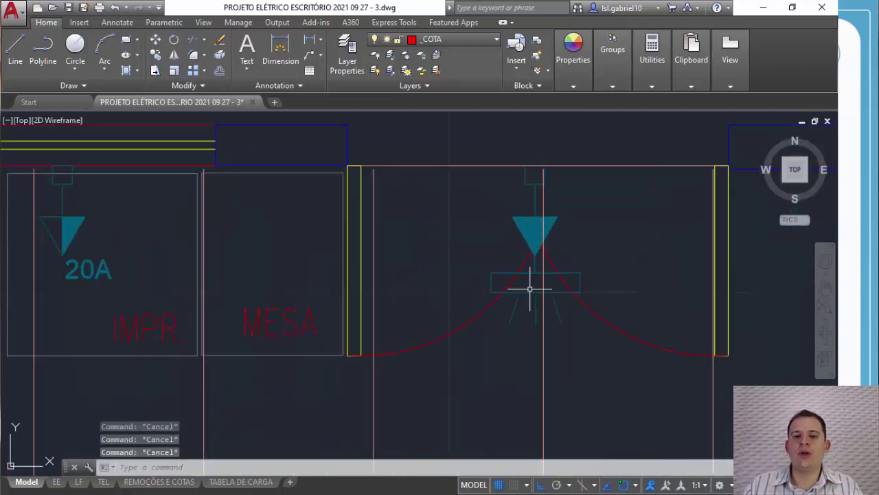
{"action": "left_click", "coordinate": [529, 292]}
{"action": "key", "text": "Escape"}
{"action": "scroll", "coordinate": [461, 237], "scroll_direction": "down", "scroll_amount": 2}
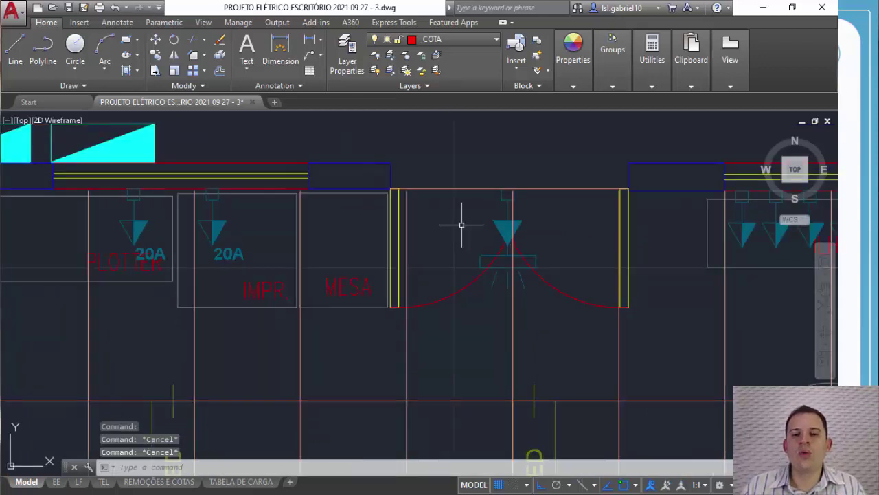
Step: Examine the 20A outlets at the PLOTTER and IMPR. positions and the four outlets over the ILHA CAFÉ counter
{"action": "key", "text": "Escape"}
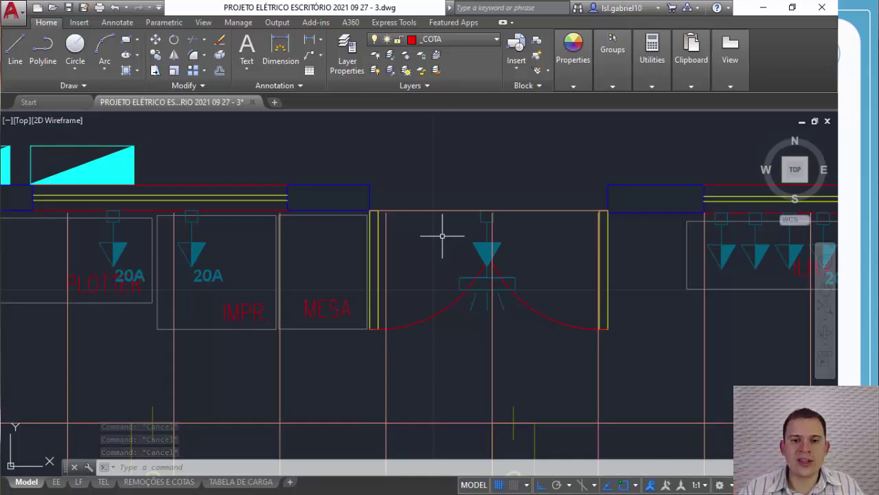
{"action": "mouse_move", "coordinate": [443, 235]}
{"action": "middle_mouse_down"}
{"action": "mouse_move", "coordinate": [380, 198]}
{"action": "mouse_move", "coordinate": [472, 212]}
{"action": "middle_mouse_up"}
{"action": "scroll", "coordinate": [380, 197], "scroll_direction": "down", "scroll_amount": 2}
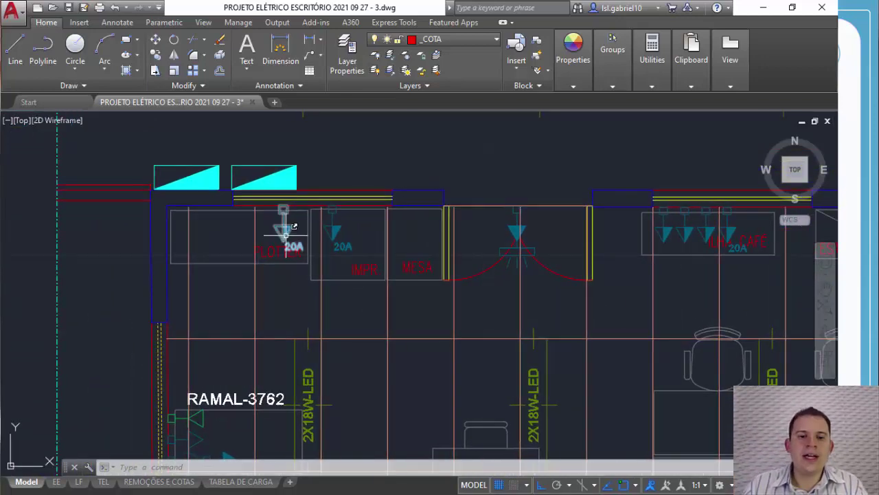
{"action": "scroll", "coordinate": [287, 236], "scroll_direction": "up", "scroll_amount": 4}
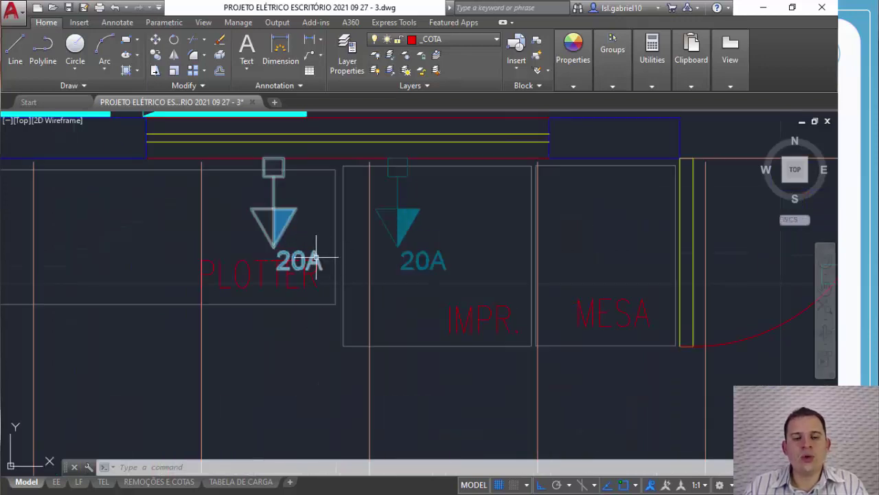
{"action": "scroll", "coordinate": [446, 236], "scroll_direction": "down", "scroll_amount": 4}
{"action": "middle_click_drag", "start_coordinate": [457, 236], "coordinate": [316, 263]}
{"action": "scroll", "coordinate": [474, 261], "scroll_direction": "up", "scroll_amount": 4}
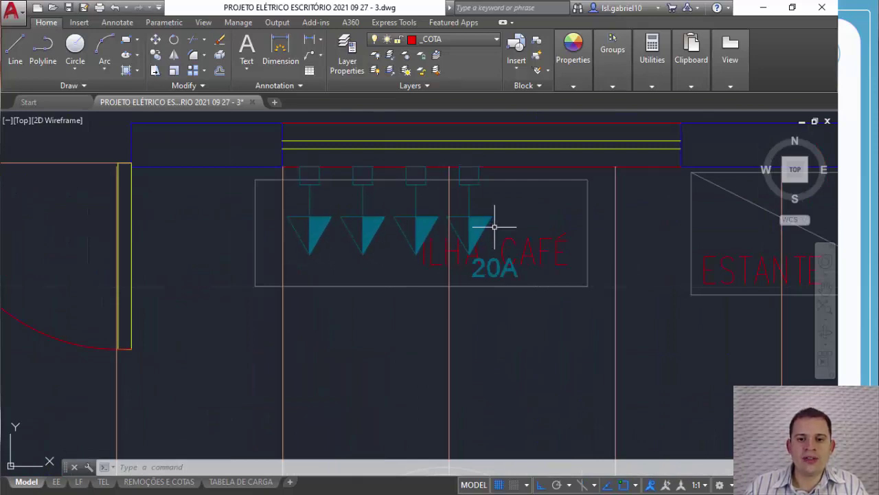
{"action": "scroll", "coordinate": [543, 295], "scroll_direction": "down", "scroll_amount": 5}
Step: Inspect the desk outlets along the large office's right wall and check the layer of a half-filled outlet symbol
{"action": "scroll", "coordinate": [568, 303], "scroll_direction": "down", "scroll_amount": 2}
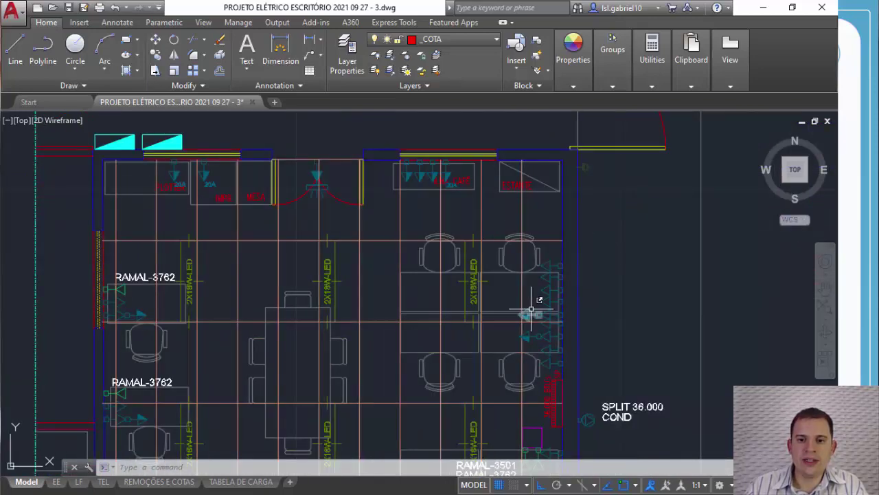
{"action": "scroll", "coordinate": [526, 298], "scroll_direction": "up", "scroll_amount": 5}
{"action": "scroll", "coordinate": [481, 193], "scroll_direction": "down", "scroll_amount": 3}
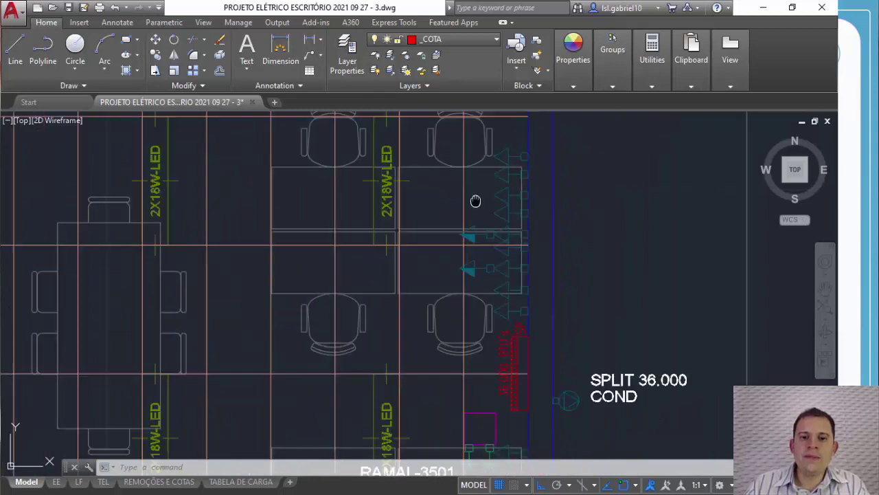
{"action": "scroll", "coordinate": [495, 236], "scroll_direction": "up", "scroll_amount": 1}
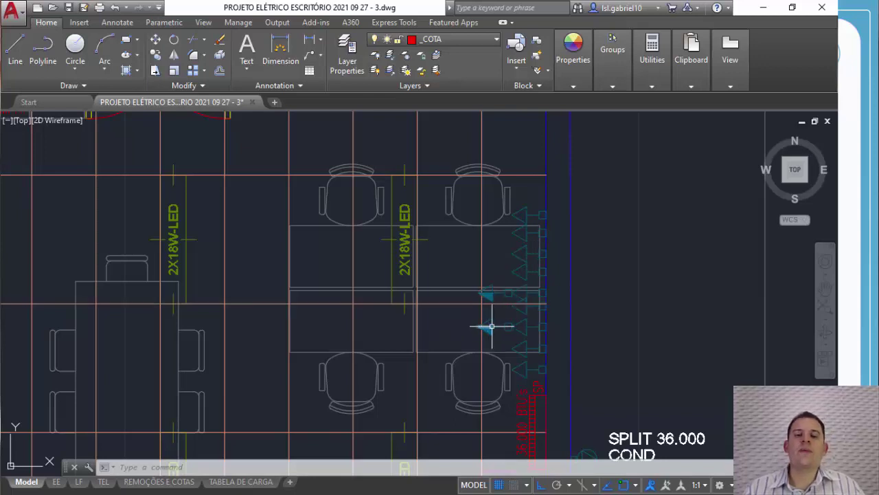
{"action": "mouse_move", "coordinate": [492, 325]}
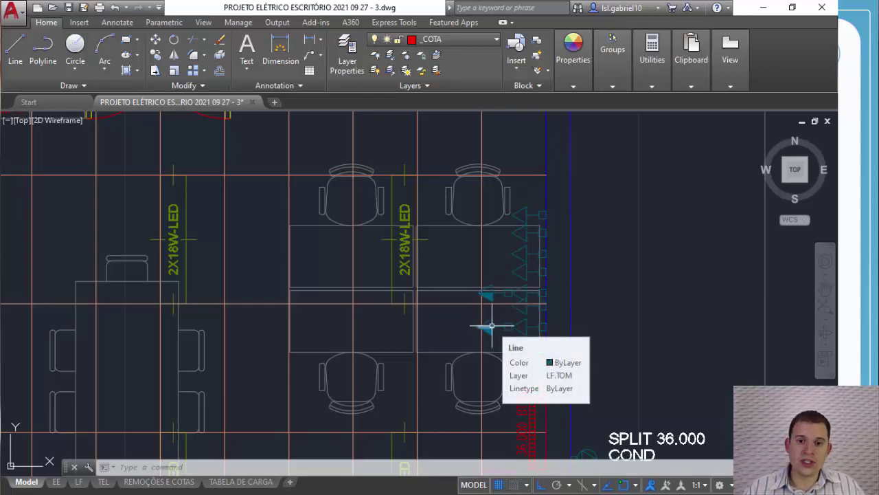
{"action": "scroll", "coordinate": [443, 236], "scroll_direction": "down", "scroll_amount": 3}
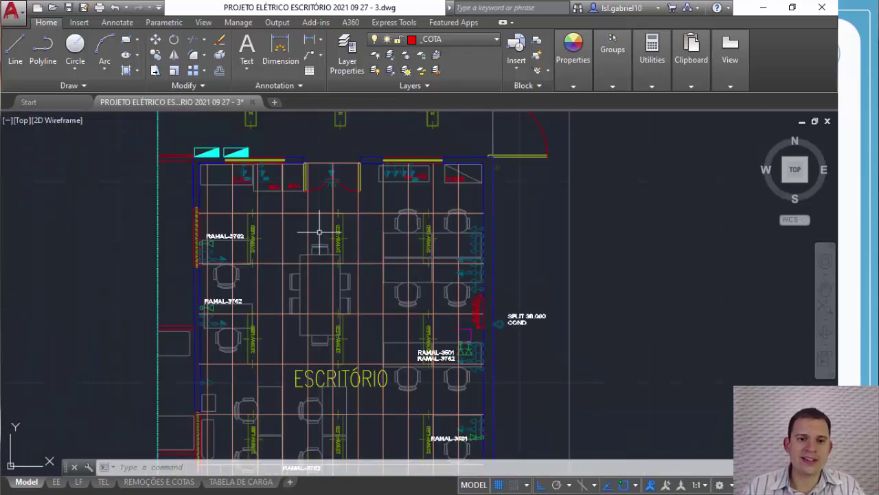
Step: Examine the outlet groups at the RAMAL-3762 desks along the large office's left and lower walls
{"action": "middle_click_drag", "start_coordinate": [269, 231], "coordinate": [360, 225]}
{"action": "scroll", "coordinate": [360, 225], "scroll_direction": "up", "scroll_amount": 5}
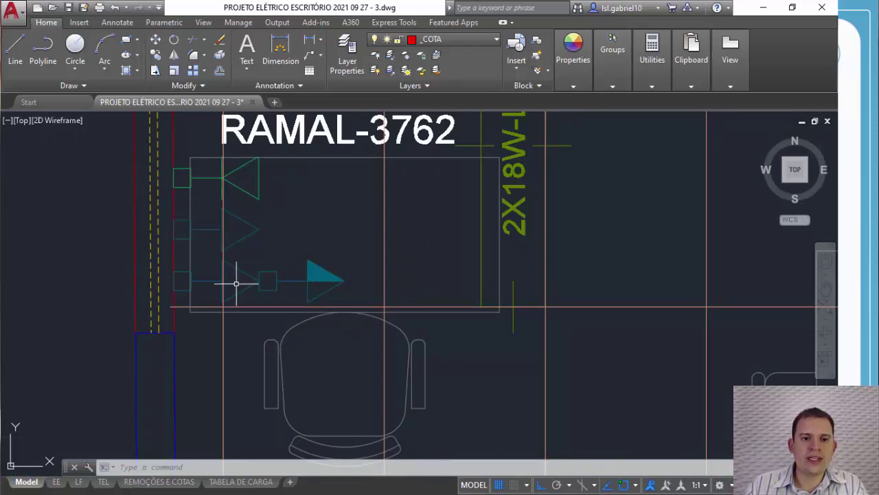
{"action": "scroll", "coordinate": [292, 273], "scroll_direction": "down", "scroll_amount": 5}
{"action": "middle_click_drag", "start_coordinate": [346, 321], "coordinate": [363, 146]}
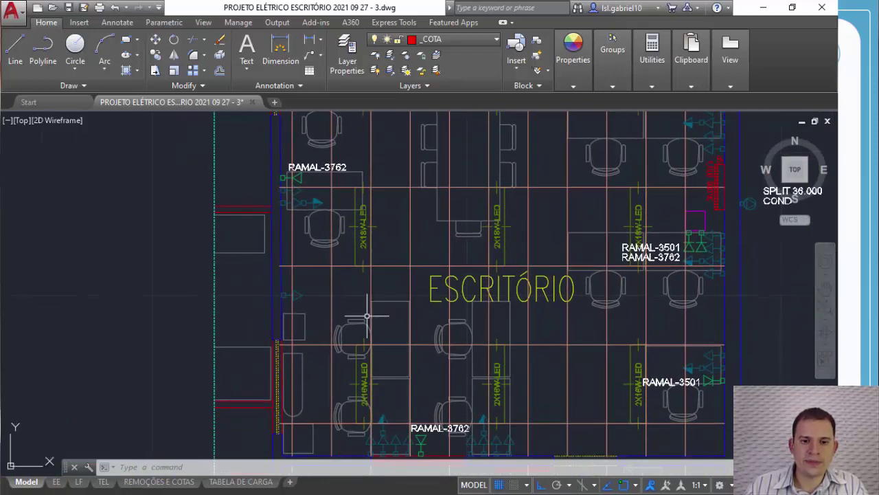
{"action": "middle_click_drag", "start_coordinate": [364, 315], "coordinate": [403, 190]}
{"action": "middle_click_drag", "start_coordinate": [439, 281], "coordinate": [397, 238]}
{"action": "scroll", "coordinate": [365, 227], "scroll_direction": "up", "scroll_amount": 5}
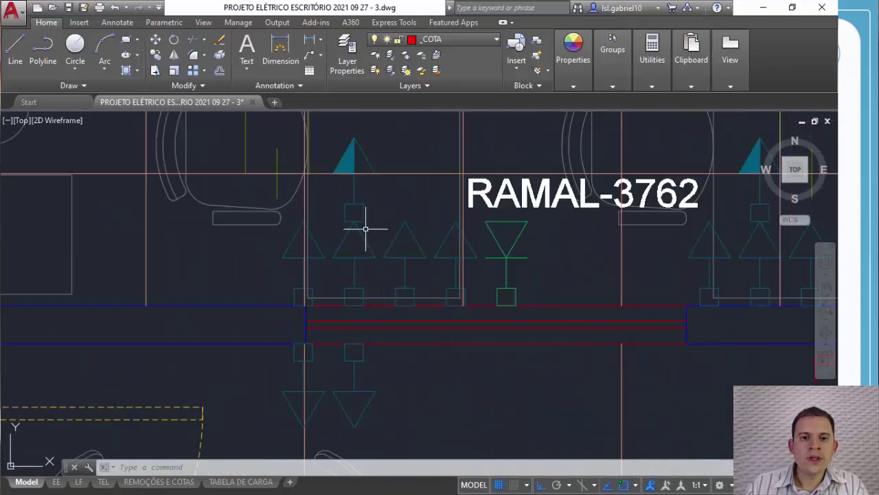
Step: Examine the light fixture outlet, desk outlets and 2X18W-LED luminaires in the lower-right room below the large office
{"action": "scroll", "coordinate": [494, 248], "scroll_direction": "down", "scroll_amount": 5}
{"action": "middle_click_drag", "start_coordinate": [587, 228], "coordinate": [388, 277]}
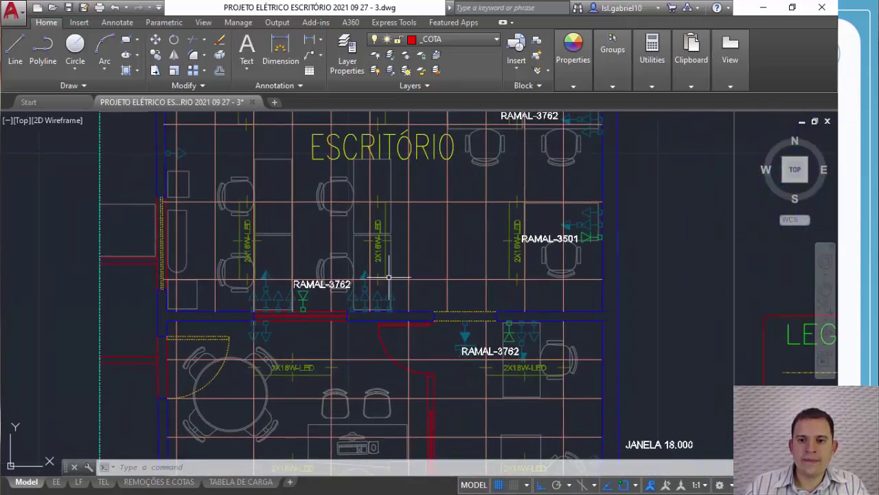
{"action": "middle_click_drag", "start_coordinate": [492, 265], "coordinate": [485, 154]}
{"action": "scroll", "coordinate": [467, 222], "scroll_direction": "up", "scroll_amount": 5}
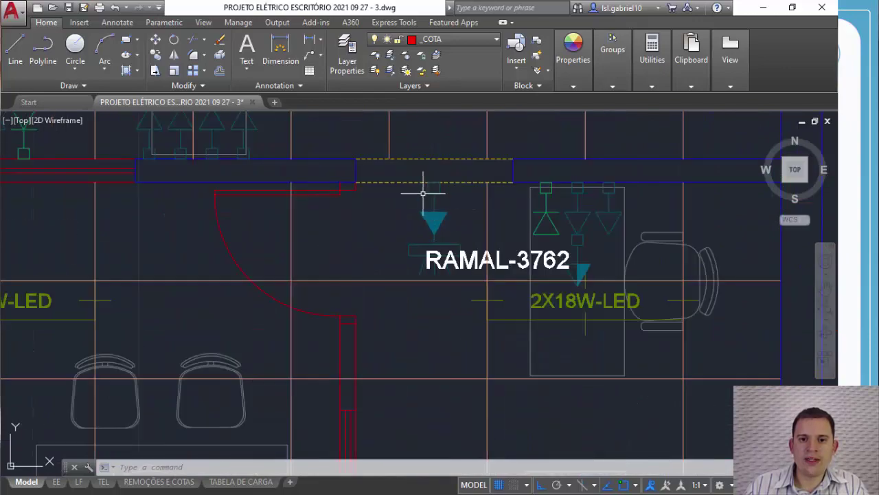
{"action": "middle_click_drag", "start_coordinate": [501, 249], "coordinate": [350, 186]}
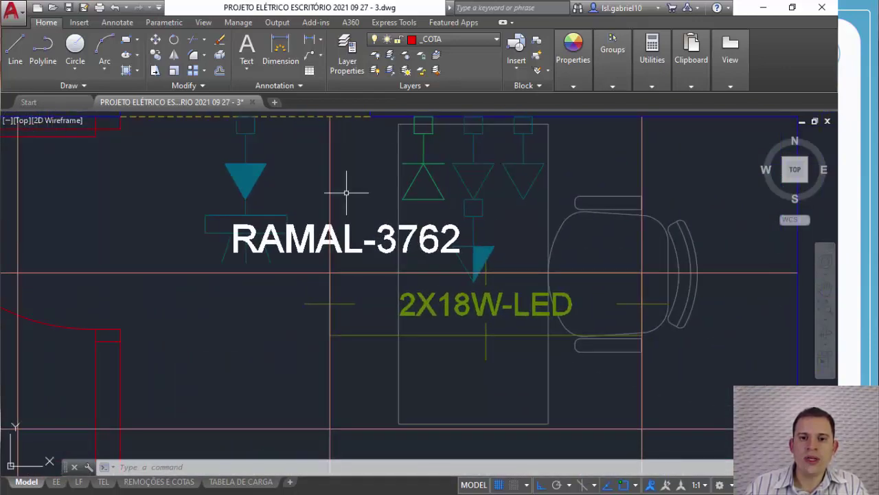
{"action": "scroll", "coordinate": [460, 247], "scroll_direction": "down", "scroll_amount": 5}
{"action": "middle_click_drag", "start_coordinate": [465, 253], "coordinate": [473, 190]}
{"action": "scroll", "coordinate": [491, 304], "scroll_direction": "up", "scroll_amount": 5}
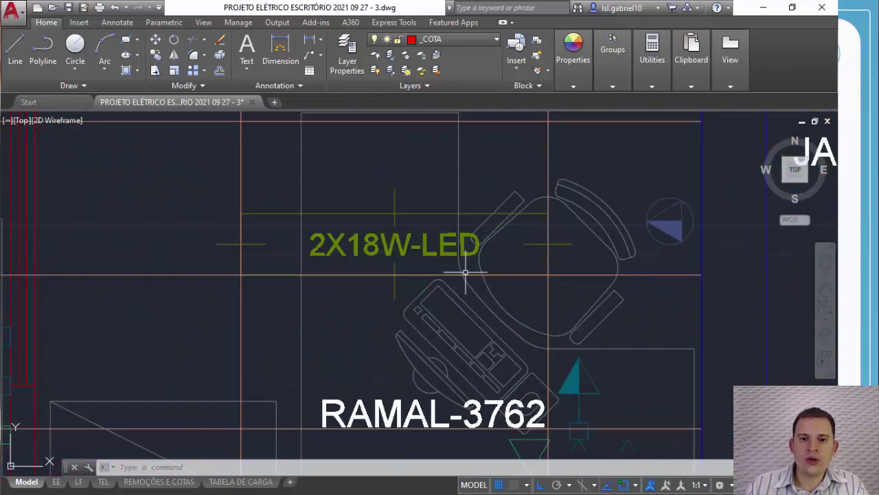
Step: Examine the outlets on either side of the air conditioner in the lower-left room with the round table
{"action": "scroll", "coordinate": [416, 208], "scroll_direction": "down", "scroll_amount": 5}
{"action": "mouse_move", "coordinate": [372, 182]}
{"action": "middle_mouse_down"}
{"action": "mouse_move", "coordinate": [447, 254]}
{"action": "mouse_move", "coordinate": [517, 255]}
{"action": "middle_mouse_up"}
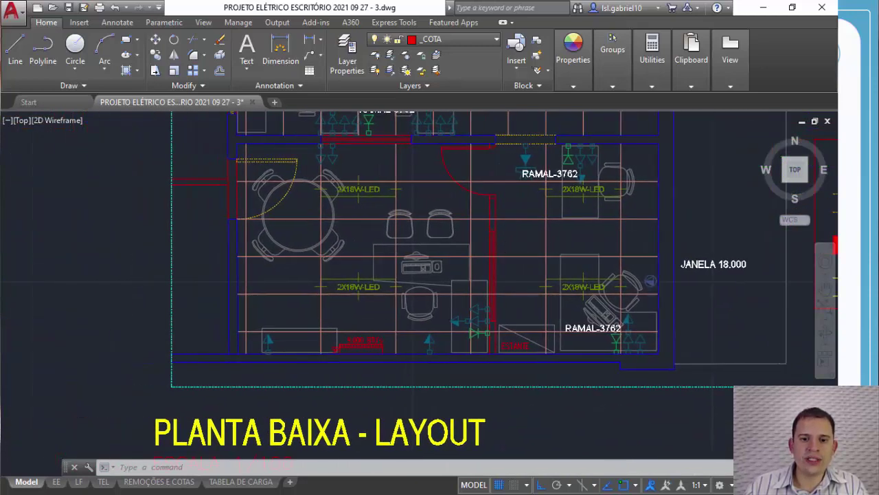
{"action": "scroll", "coordinate": [377, 298], "scroll_direction": "up", "scroll_amount": 3}
{"action": "scroll", "coordinate": [376, 298], "scroll_direction": "down", "scroll_amount": 2}
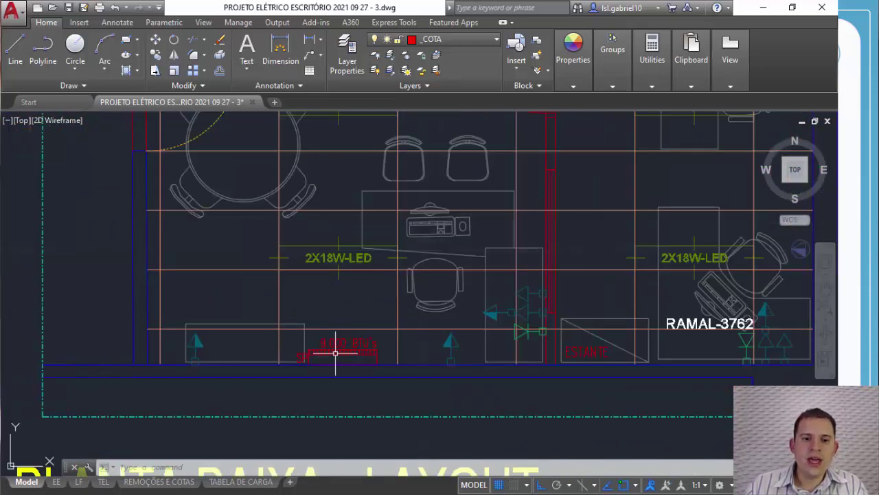
{"action": "scroll", "coordinate": [372, 350], "scroll_direction": "down", "scroll_amount": 4}
Step: Compare the SPLIT 36.000 COND outlet symbol outside the large office with the outlet beside the 9.000 BTU's unit in ADM. TERC
{"action": "scroll", "coordinate": [484, 226], "scroll_direction": "up", "scroll_amount": 8}
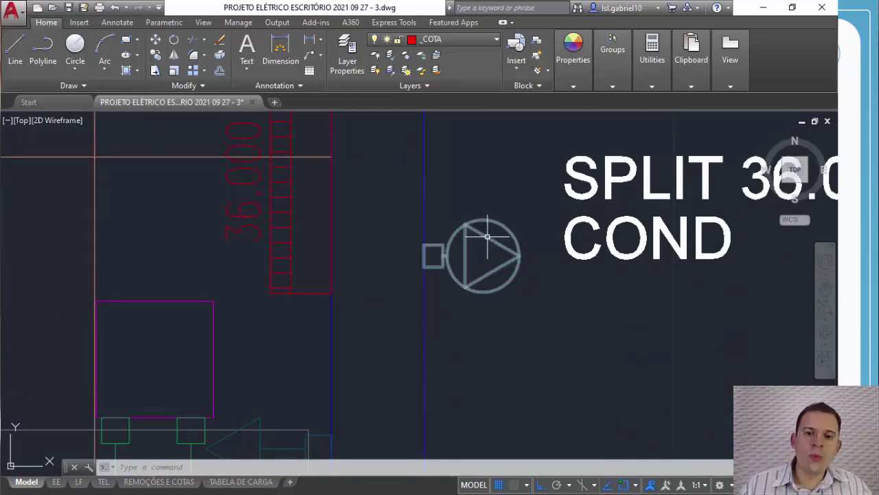
{"action": "scroll", "coordinate": [488, 254], "scroll_direction": "down", "scroll_amount": 8}
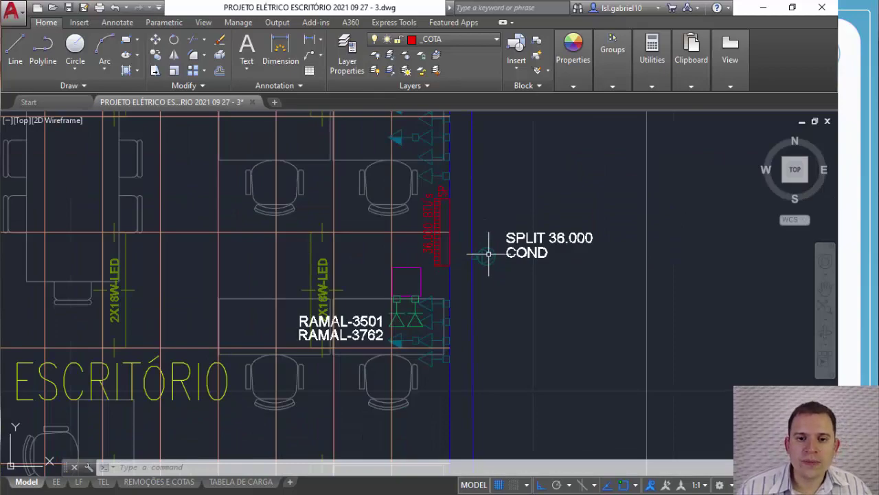
{"action": "scroll", "coordinate": [389, 223], "scroll_direction": "up", "scroll_amount": 2}
{"action": "scroll", "coordinate": [389, 213], "scroll_direction": "up", "scroll_amount": 5}
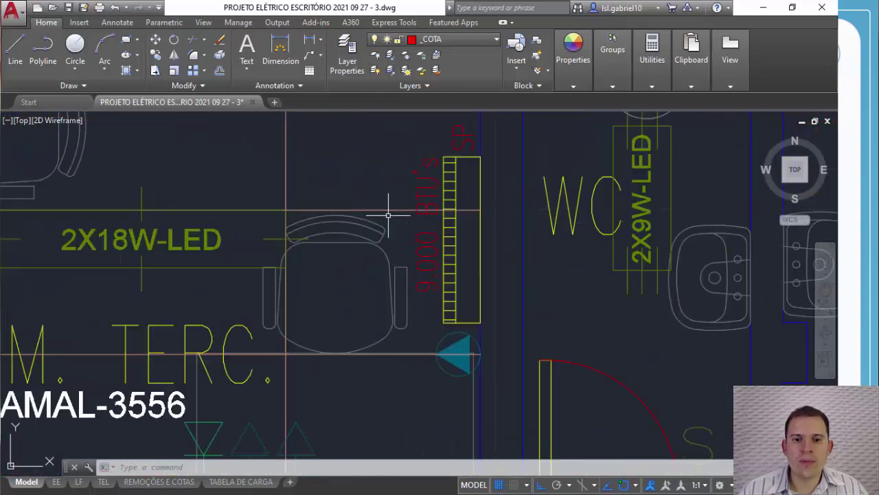
{"action": "scroll", "coordinate": [453, 332], "scroll_direction": "down", "scroll_amount": 6}
{"action": "middle_click_drag", "start_coordinate": [522, 367], "coordinate": [396, 135]}
{"action": "middle_click_drag", "start_coordinate": [488, 300], "coordinate": [461, 117]}
{"action": "scroll", "coordinate": [580, 387], "scroll_direction": "up", "scroll_amount": 8}
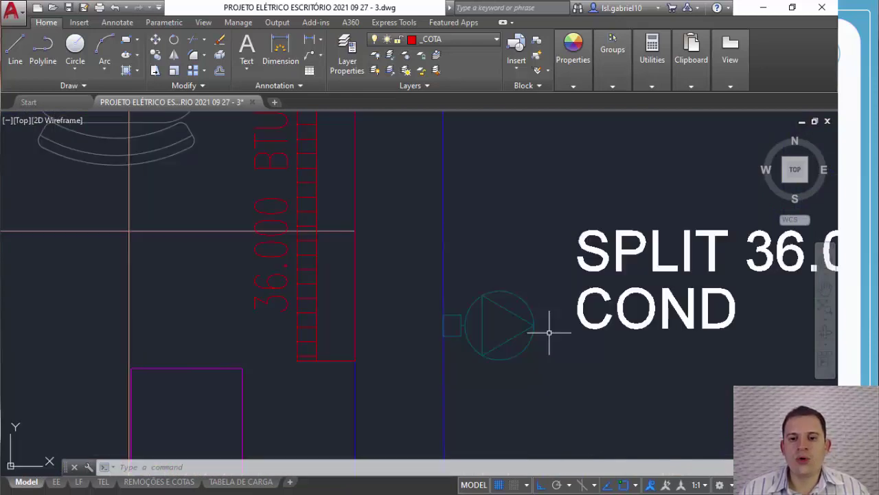
{"action": "middle_click_drag", "start_coordinate": [549, 325], "coordinate": [557, 279]}
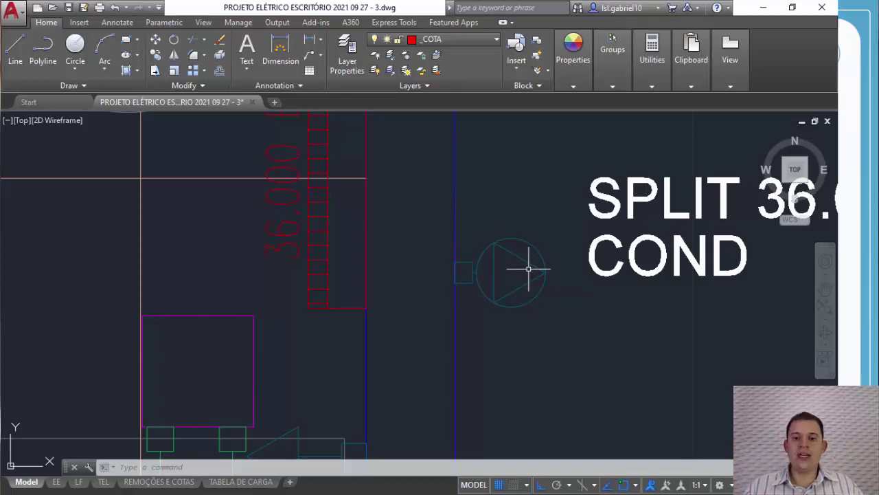
{"action": "scroll", "coordinate": [529, 268], "scroll_direction": "down", "scroll_amount": 8}
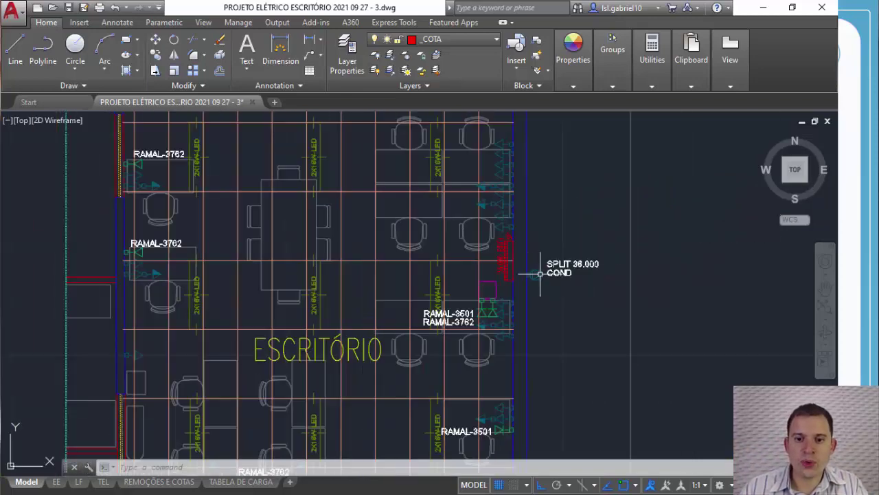
Step: Display the properties of the outlet block in the COPA's upper-right corner, enlarging the palette to read the full block name
{"action": "middle_click_drag", "start_coordinate": [553, 195], "coordinate": [558, 352]}
{"action": "key", "text": "Escape"}
{"action": "key", "text": "Escape"}
{"action": "key", "text": "Escape"}
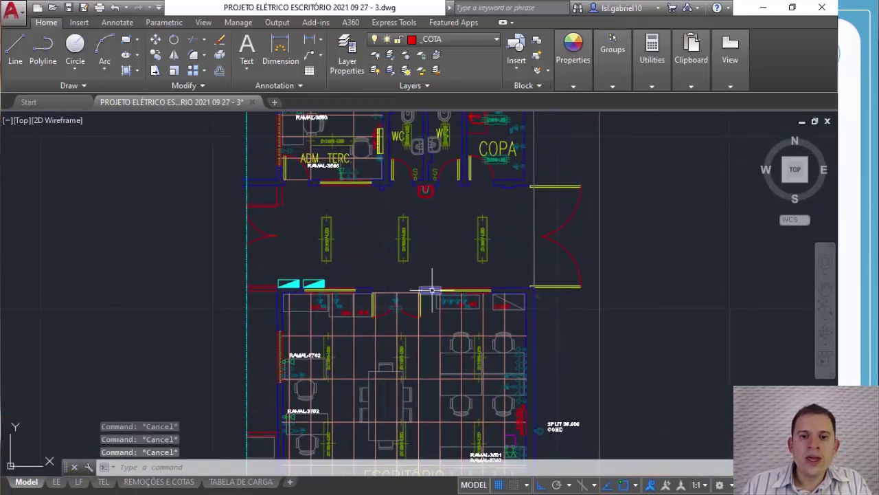
{"action": "middle_click_drag", "start_coordinate": [454, 197], "coordinate": [453, 198]}
{"action": "scroll", "coordinate": [453, 199], "scroll_direction": "up", "scroll_amount": 6}
{"action": "left_click", "coordinate": [461, 249]}
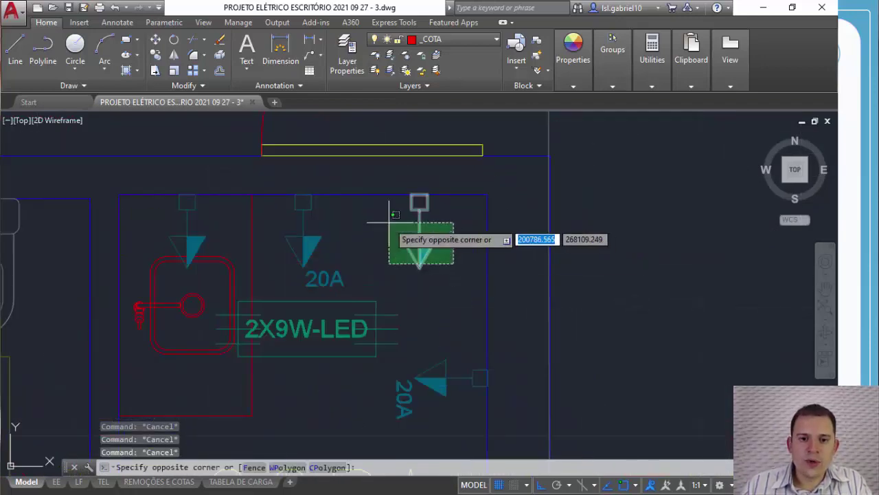
{"action": "left_click", "coordinate": [418, 202]}
{"action": "type", "text": "pr"}
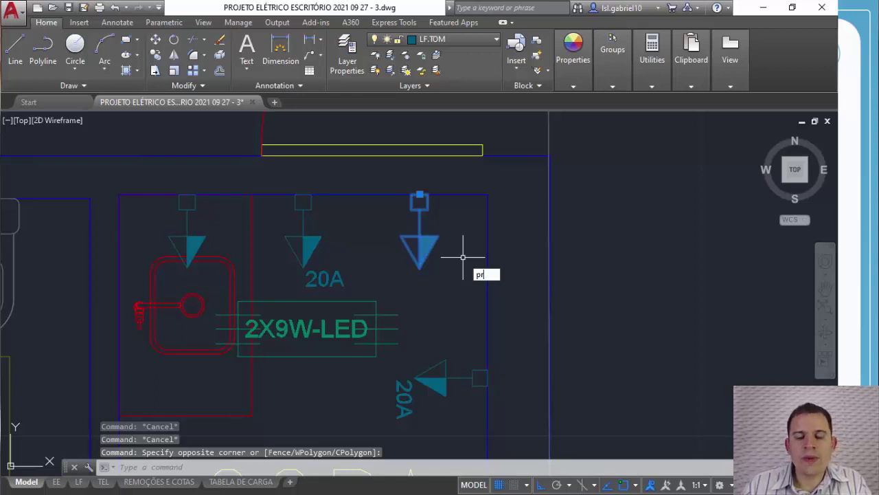
{"action": "key", "text": "Return"}
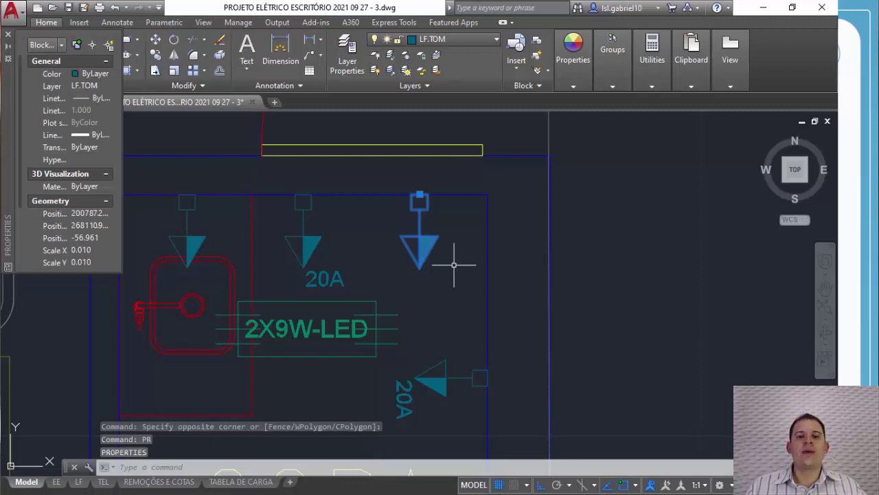
{"action": "left_click", "coordinate": [123, 277]}
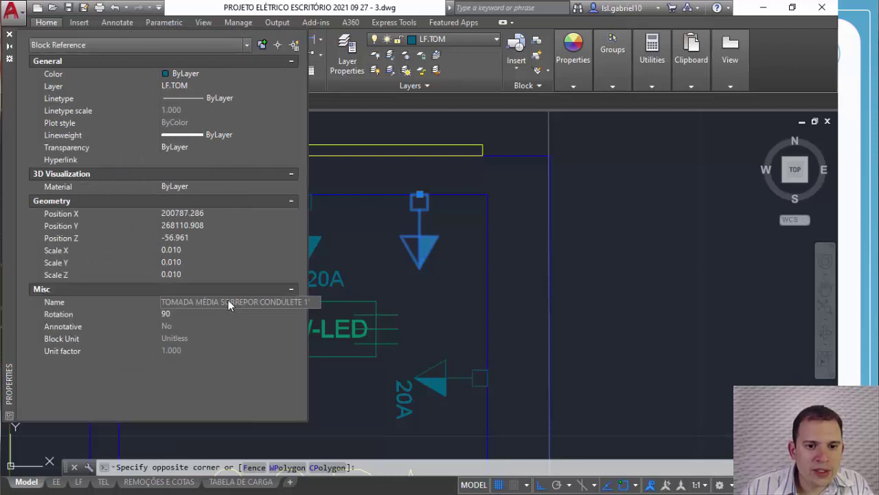
Step: Deselect the COPA outlet block and close its properties display
{"action": "key", "text": "Escape"}
{"action": "key", "text": "Escape"}
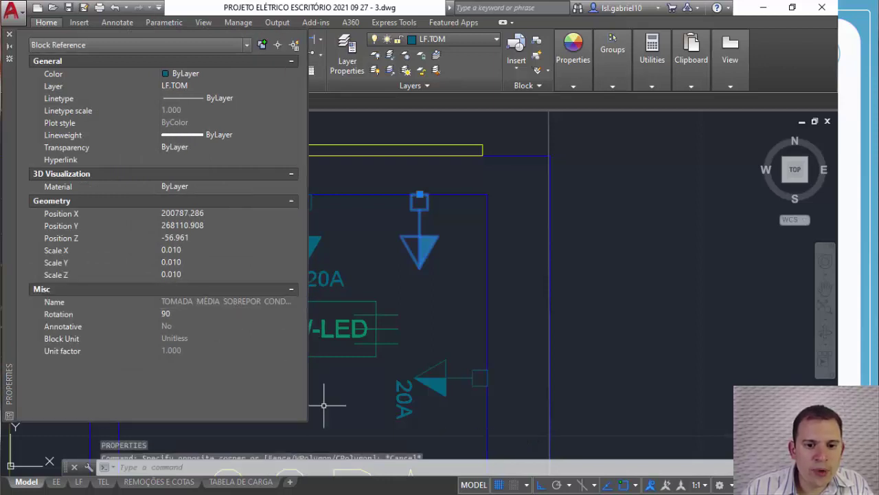
{"action": "key", "text": "Escape"}
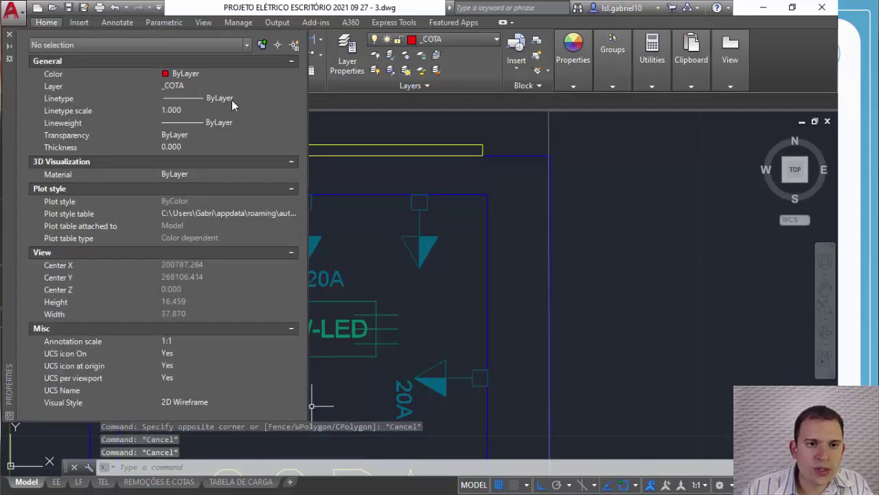
{"action": "left_click", "coordinate": [9, 34]}
Step: Count the blocks in the ANTEPROJETO floor plan with BCOUNT, enclosing the whole plan in the selection window
{"action": "scroll", "coordinate": [461, 278], "scroll_direction": "down", "scroll_amount": 8}
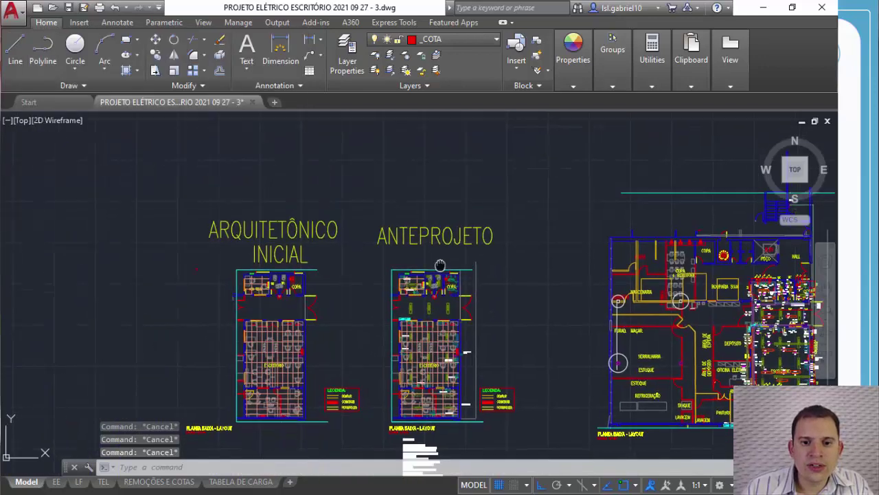
{"action": "scroll", "coordinate": [440, 275], "scroll_direction": "up", "scroll_amount": 4}
{"action": "left_click", "coordinate": [279, 187]}
{"action": "key", "text": "Escape"}
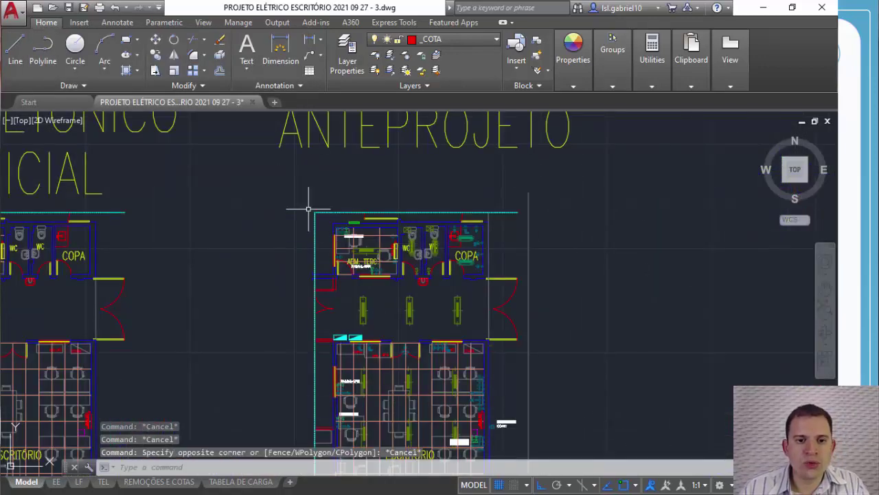
{"action": "type", "text": "bcount"}
{"action": "key", "text": "Return"}
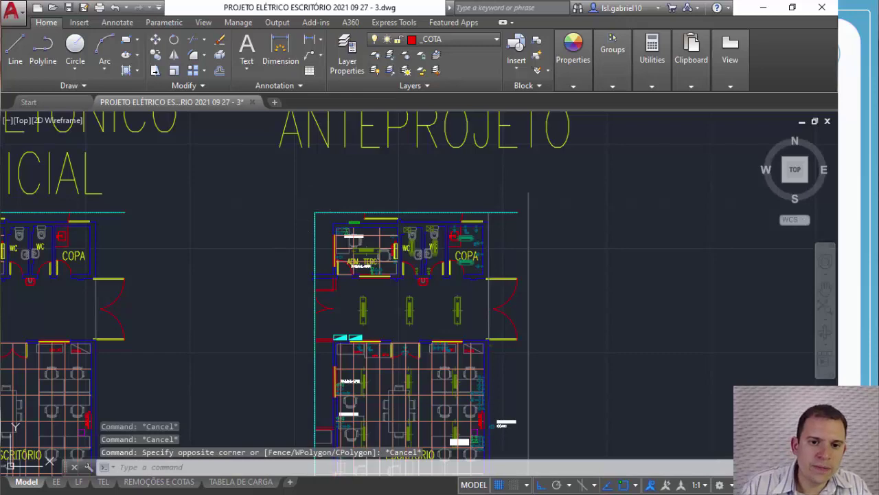
{"action": "left_click", "coordinate": [284, 187]}
{"action": "middle_click_drag", "start_coordinate": [382, 317], "coordinate": [373, 133]}
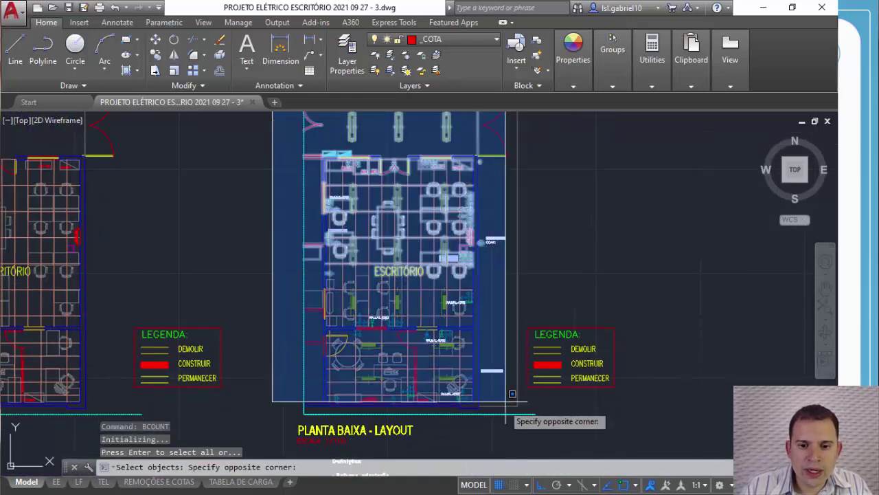
{"action": "left_click", "coordinate": [508, 423]}
{"action": "key", "text": "Return"}
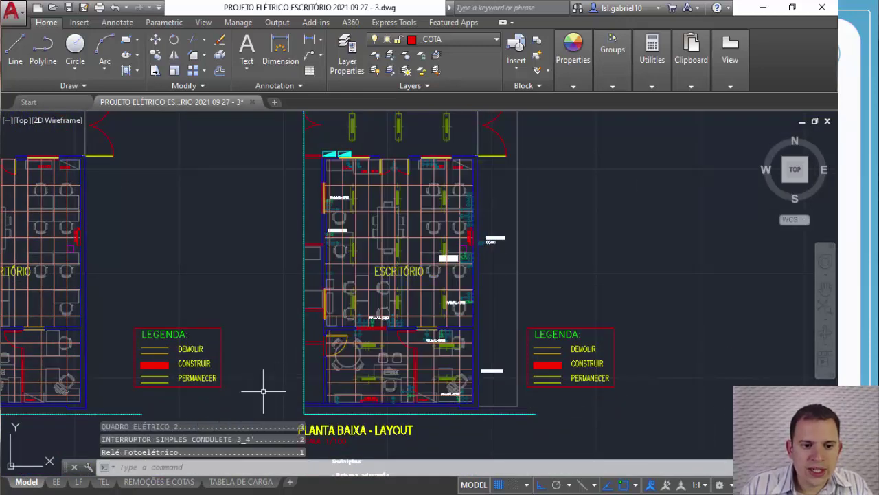
Step: Expand the command history to examine the BCOUNT list of blocks and quantities, and collapse it
{"action": "left_click", "coordinate": [260, 426]}
{"action": "scroll", "coordinate": [262, 419], "scroll_direction": "up", "scroll_amount": 3}
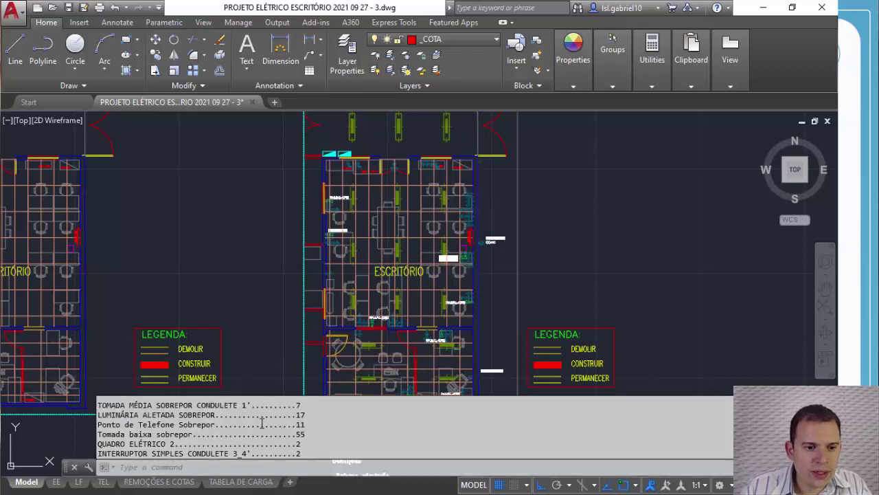
{"action": "scroll", "coordinate": [316, 412], "scroll_direction": "up", "scroll_amount": 6}
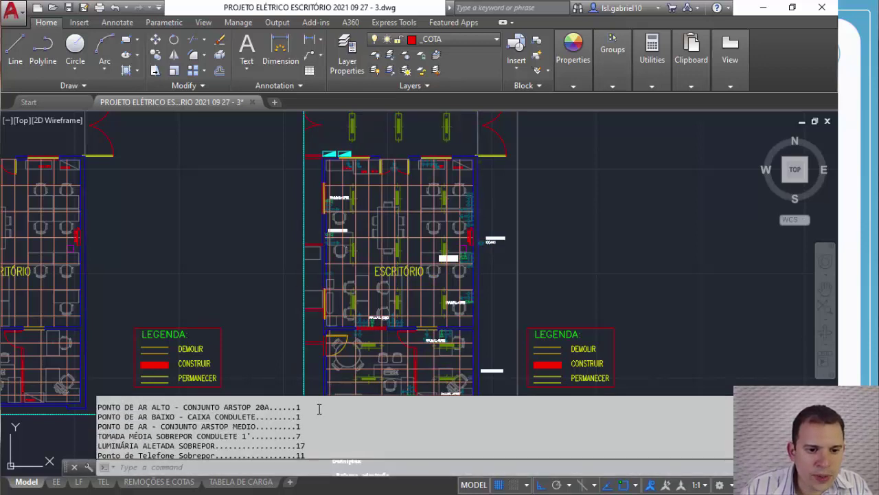
{"action": "scroll", "coordinate": [308, 416], "scroll_direction": "up", "scroll_amount": 1}
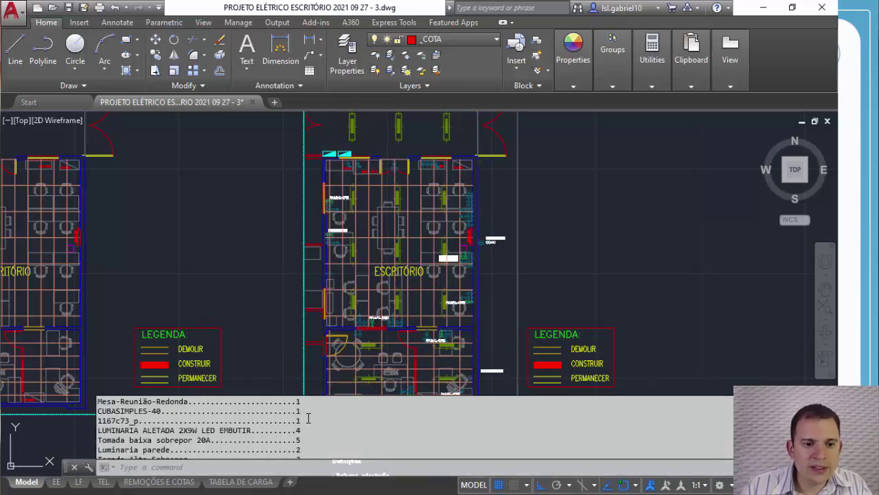
{"action": "left_click", "coordinate": [219, 270]}
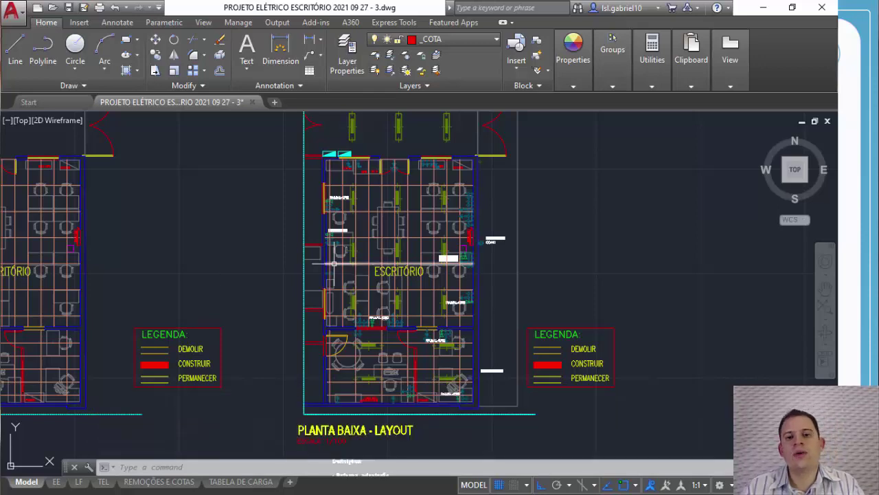
{"action": "key", "text": "Escape"}
{"action": "mouse_move", "coordinate": [568, 186]}
{"action": "middle_mouse_down"}
{"action": "mouse_move", "coordinate": [471, 279]}
{"action": "mouse_move", "coordinate": [467, 316]}
{"action": "middle_mouse_up"}
{"action": "key", "text": "Escape"}
{"action": "middle_click_drag", "start_coordinate": [452, 204], "coordinate": [589, 143]}
{"action": "scroll", "coordinate": [563, 254], "scroll_direction": "up", "scroll_amount": 4}
{"action": "middle_click_drag", "start_coordinate": [524, 257], "coordinate": [553, 265]}
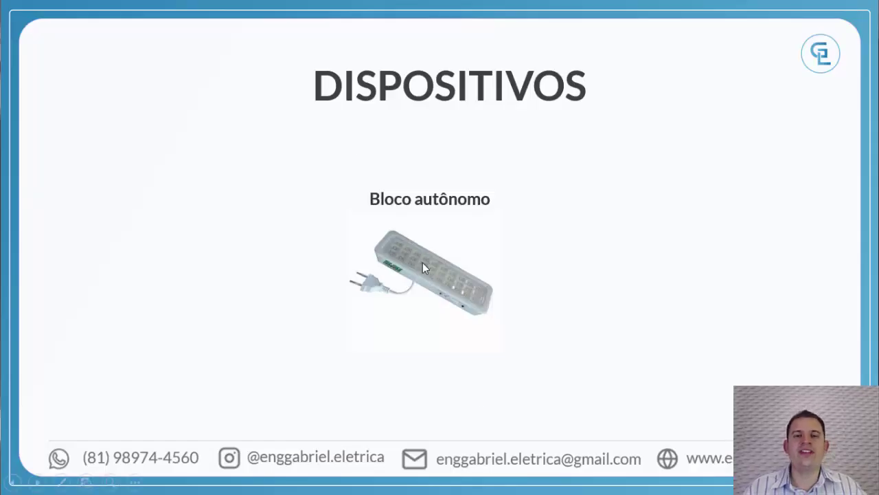
Step: Switch to the presentation, open the linked conductor and breaker sizing spreadsheet in Excel, and enlarge its load table
{"action": "left_click", "coordinate": [481, 272]}
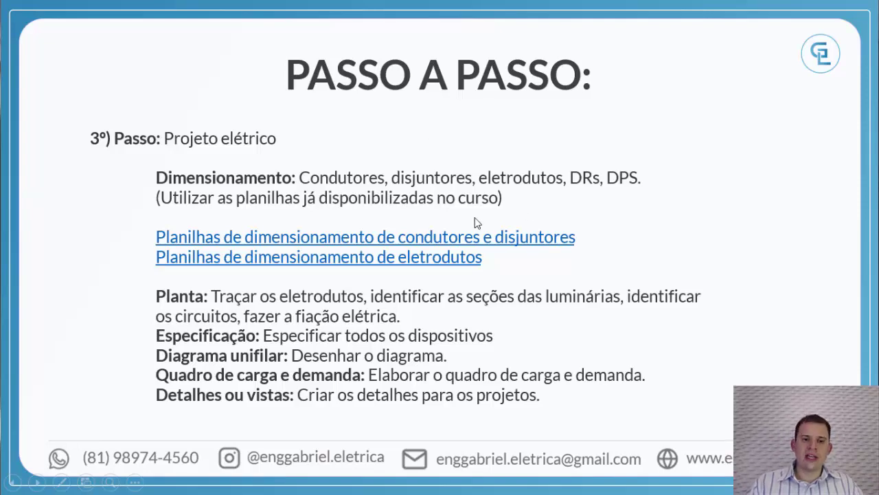
{"action": "left_click", "coordinate": [529, 240]}
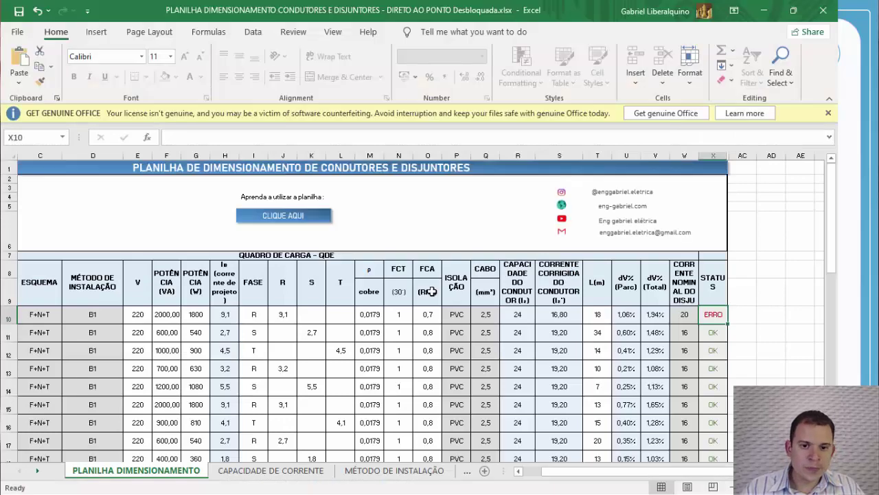
{"action": "left_click", "coordinate": [430, 291]}
{"action": "scroll", "coordinate": [428, 289], "scroll_direction": "down", "scroll_amount": 1}
{"action": "scroll", "coordinate": [428, 287], "scroll_direction": "up", "scroll_amount": 2, "text": "ctrl"}
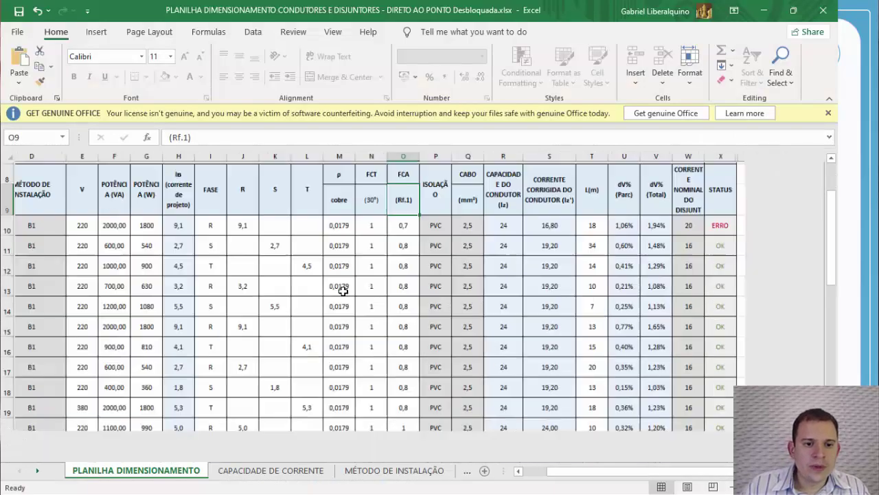
{"action": "middle_click_drag", "start_coordinate": [282, 278], "coordinate": [259, 279]}
Step: Set the apparent power of circuit 1, TOMADAS UMP (QFP1-LF1), to 5000 VA in the QUADRO DE CARGA
{"action": "left_click", "coordinate": [141, 239]}
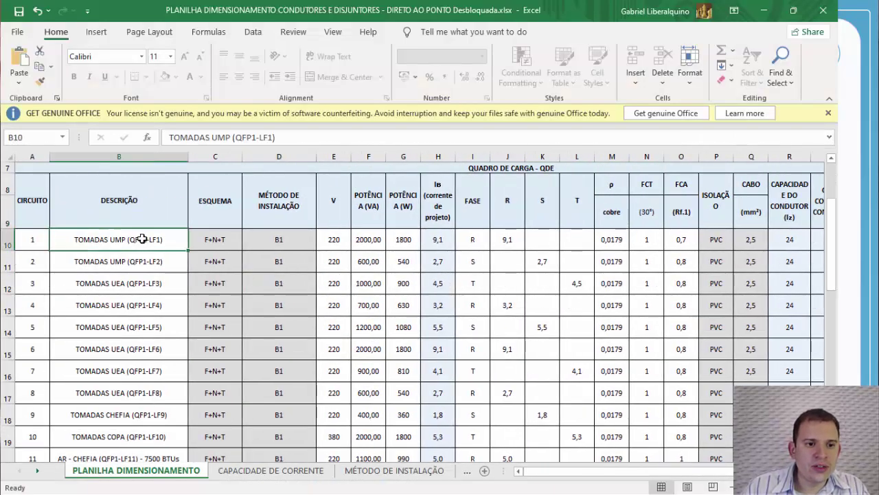
{"action": "left_click", "coordinate": [209, 239]}
{"action": "left_click", "coordinate": [172, 242]}
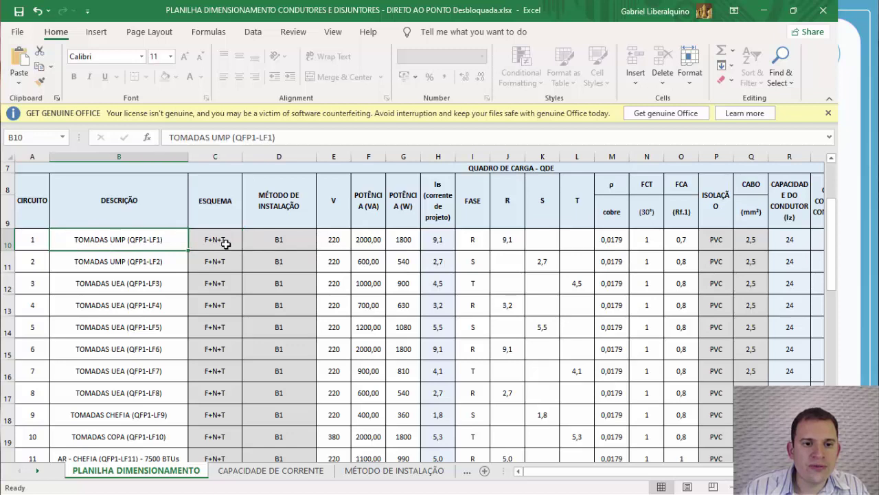
{"action": "left_click", "coordinate": [227, 245]}
{"action": "left_click", "coordinate": [334, 243]}
{"action": "left_click", "coordinate": [380, 246]}
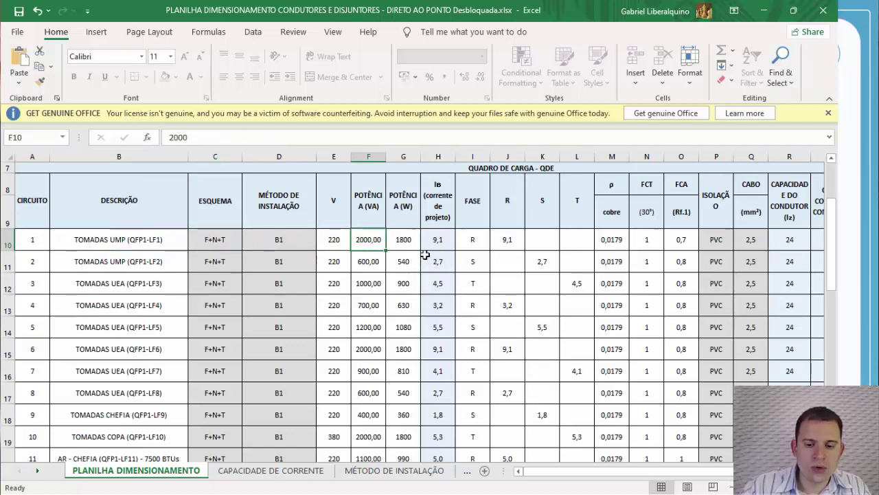
{"action": "type", "text": "5000"}
{"action": "key", "text": "Return"}
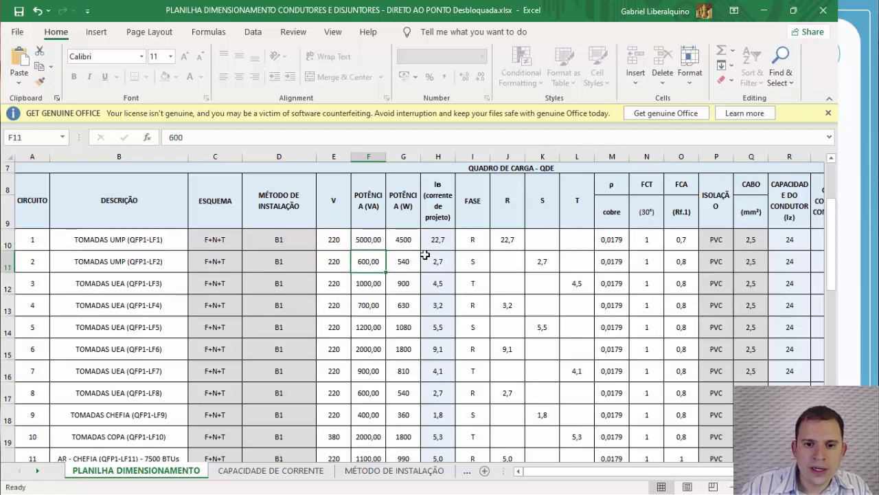
Step: Examine circuit 1's design current, phase allocation, copper resistivity, and FCT and FCA correction factors
{"action": "left_click", "coordinate": [434, 244]}
{"action": "left_click", "coordinate": [481, 238]}
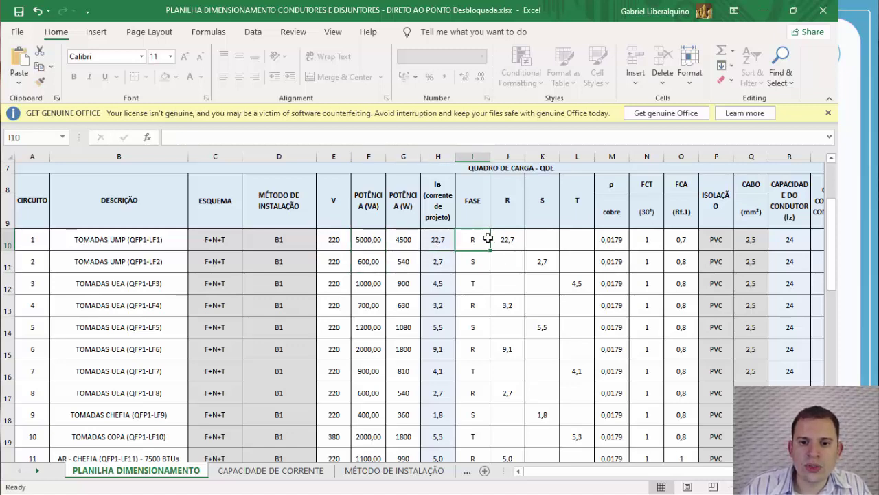
{"action": "left_click", "coordinate": [510, 240]}
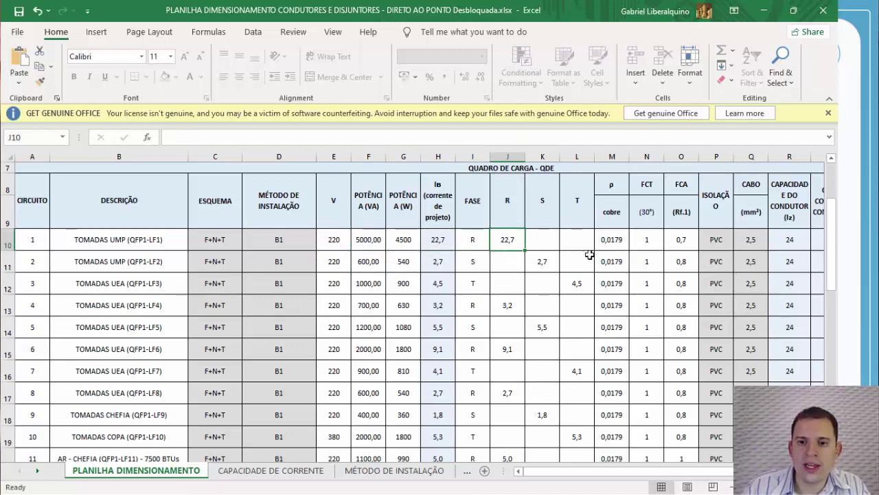
{"action": "left_click_drag", "start_coordinate": [589, 472], "coordinate": [617, 461]}
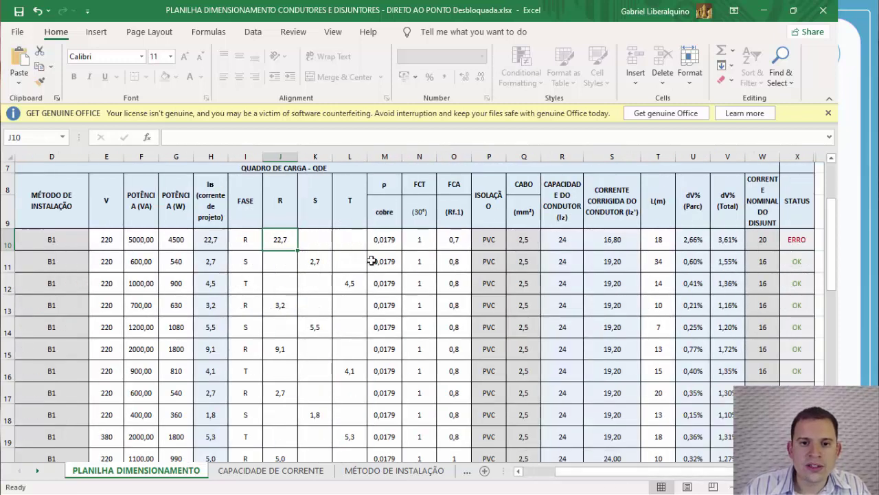
{"action": "left_click", "coordinate": [398, 245]}
{"action": "left_click", "coordinate": [429, 242]}
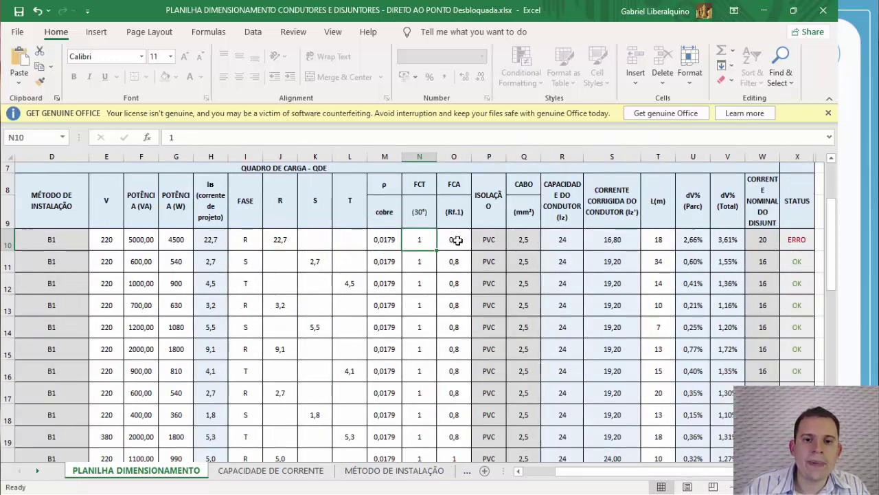
{"action": "left_click", "coordinate": [453, 240]}
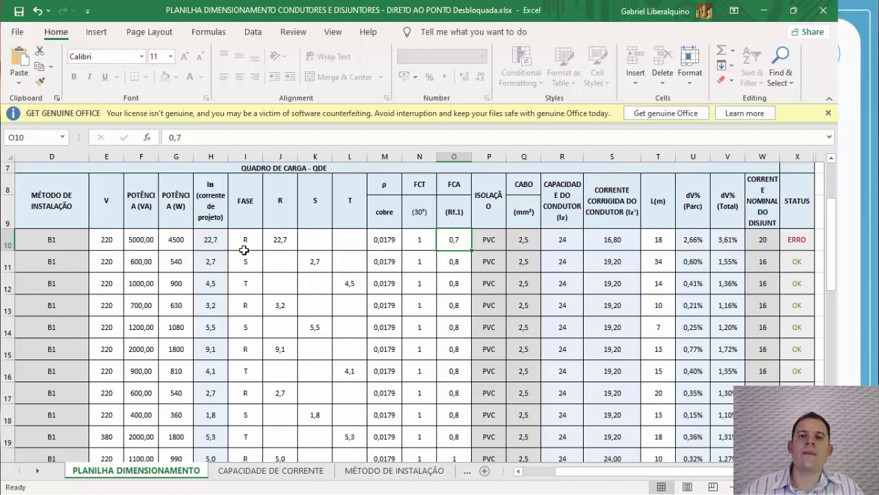
Step: Try EPR insulation for circuit 1 and restore it to PVC
{"action": "left_click", "coordinate": [499, 238]}
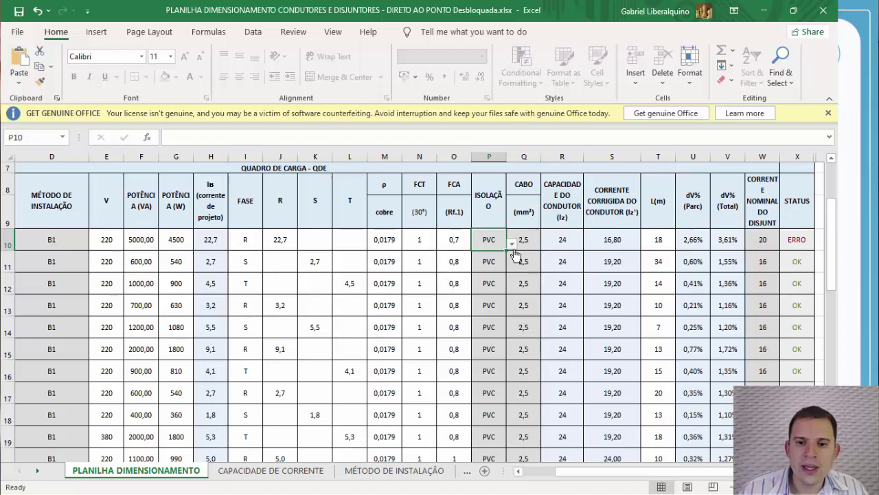
{"action": "left_click", "coordinate": [513, 247]}
{"action": "left_click", "coordinate": [489, 263]}
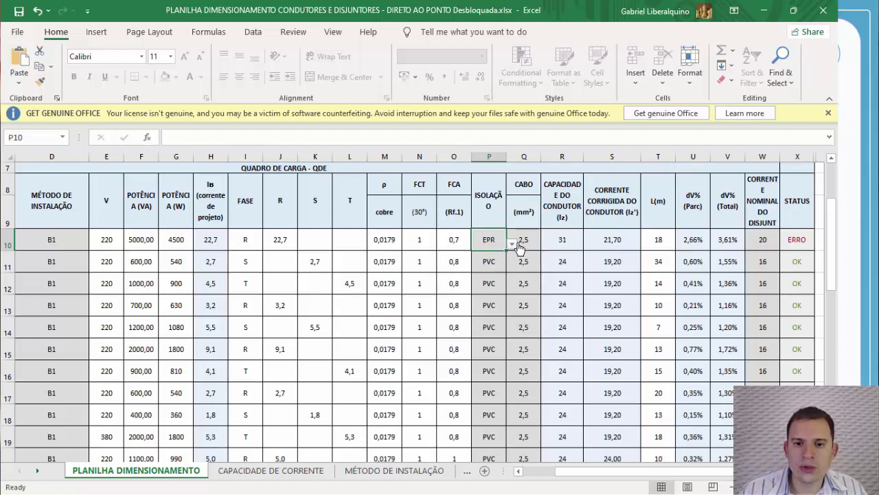
{"action": "left_click", "coordinate": [511, 243]}
{"action": "left_click", "coordinate": [489, 254]}
Step: Try a 4,0 mm² cable for circuit 1 and restore the section to 2,5 mm²
{"action": "left_click", "coordinate": [529, 241]}
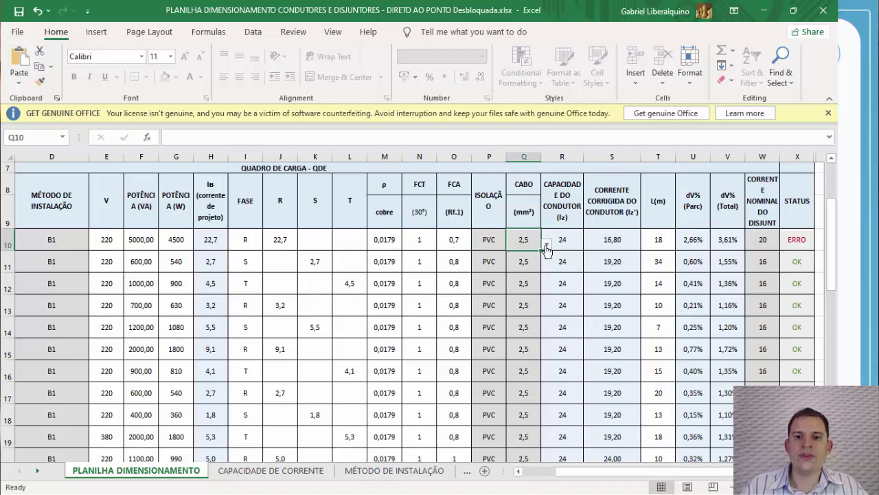
{"action": "left_click", "coordinate": [547, 245]}
{"action": "left_click", "coordinate": [515, 268]}
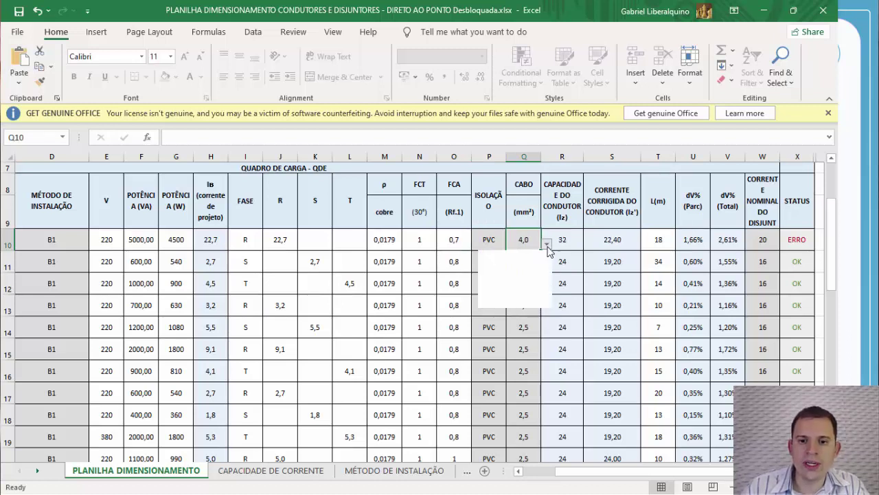
{"action": "left_click", "coordinate": [515, 282]}
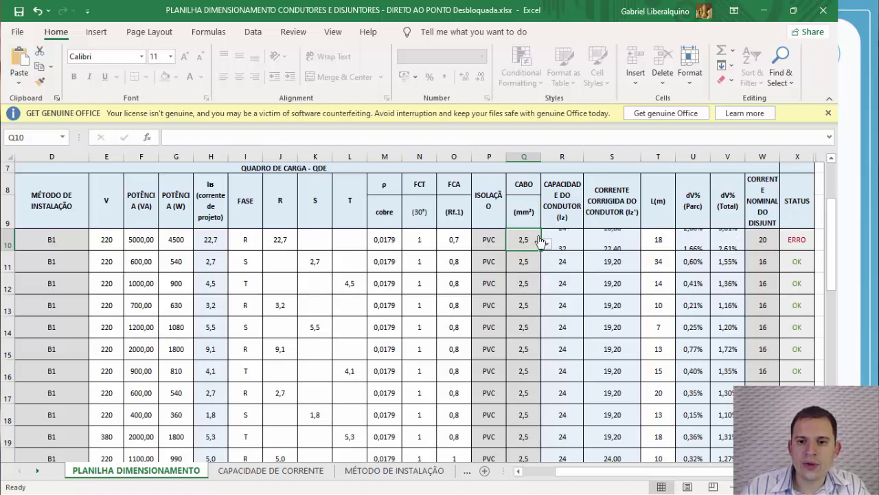
Step: Review circuit 1's conductor capacity, corrected conductor current and cable length
{"action": "left_click", "coordinate": [558, 239]}
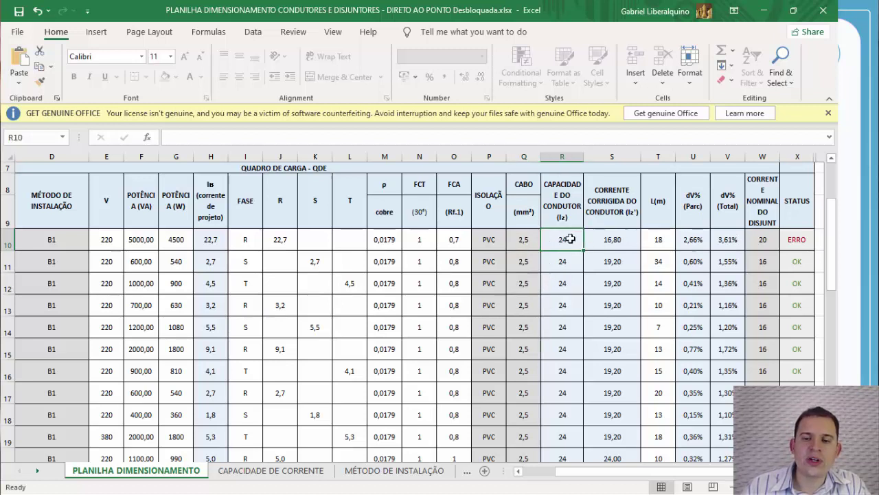
{"action": "left_click", "coordinate": [602, 239]}
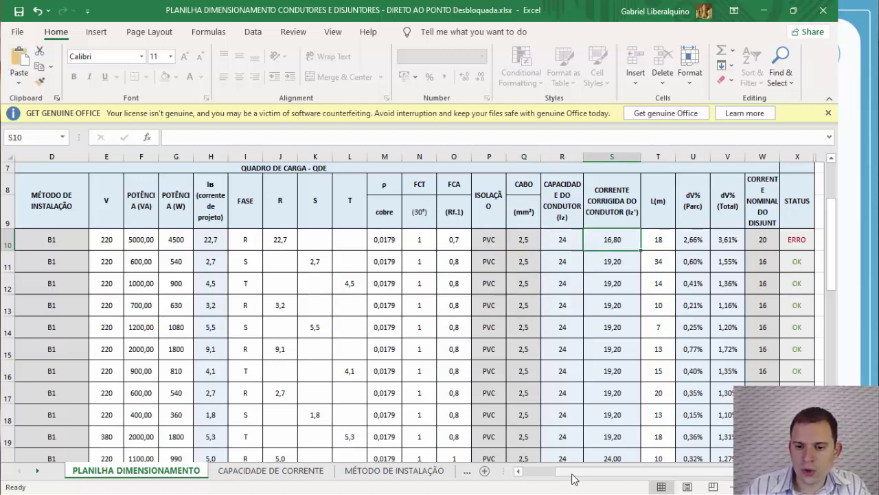
{"action": "left_click", "coordinate": [659, 241]}
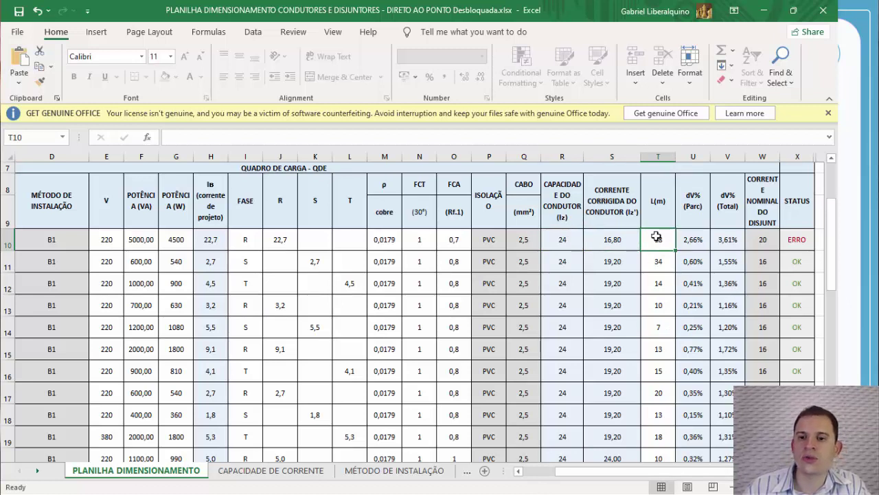
Step: Compare nominal breaker currents of 25 and 16 A for circuit 1, leaving the value at 25 A
{"action": "left_click", "coordinate": [763, 243]}
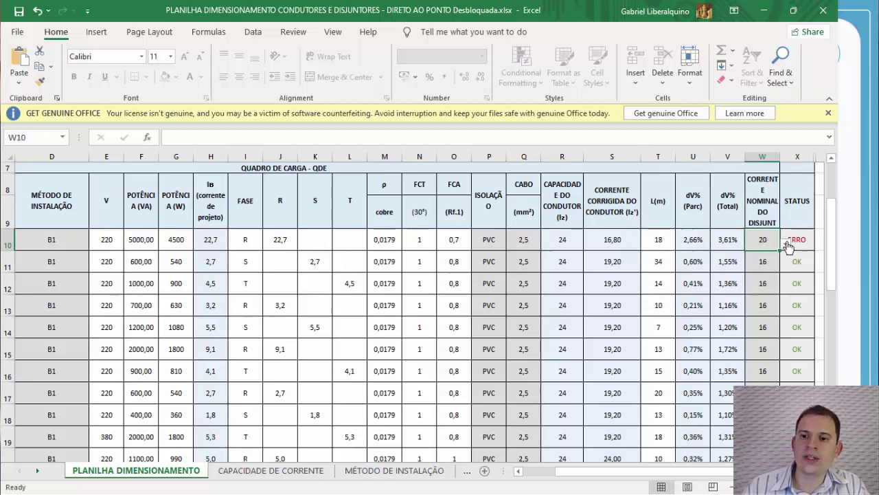
{"action": "left_click", "coordinate": [785, 243]}
{"action": "left_click", "coordinate": [732, 261]}
{"action": "left_click", "coordinate": [785, 244]}
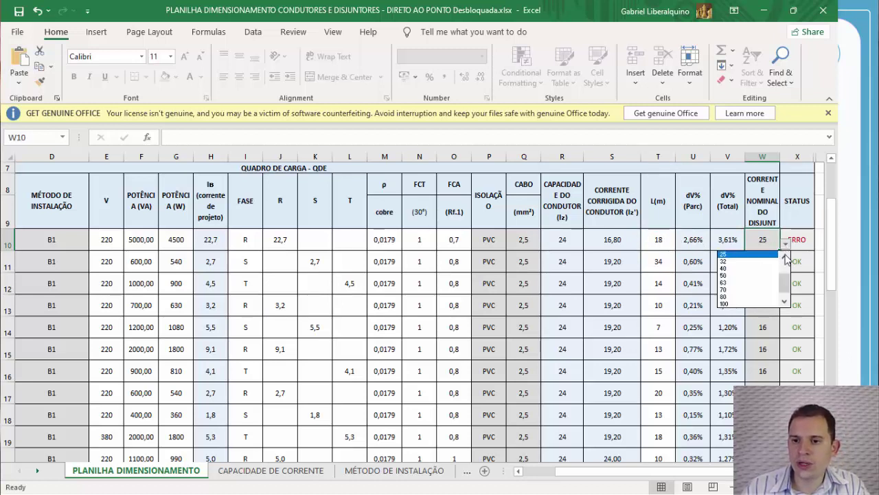
{"action": "left_click_drag", "start_coordinate": [786, 281], "coordinate": [785, 274]}
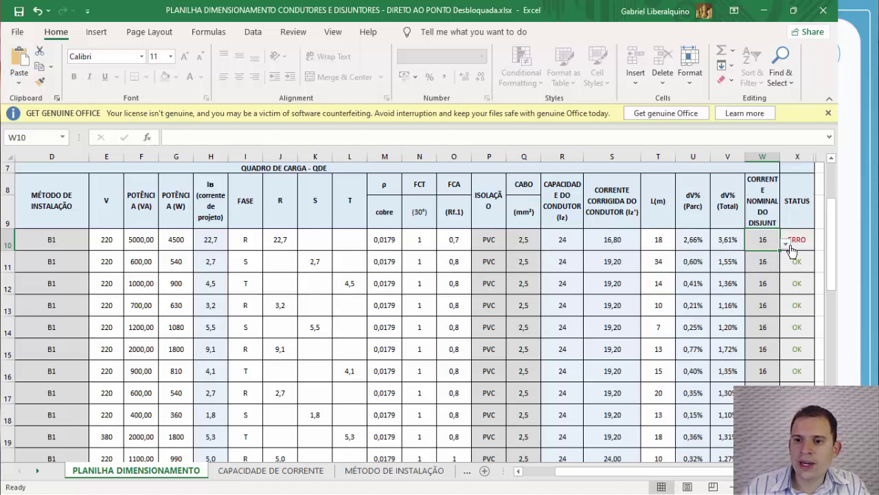
{"action": "left_click", "coordinate": [790, 248]}
{"action": "left_click", "coordinate": [755, 260]}
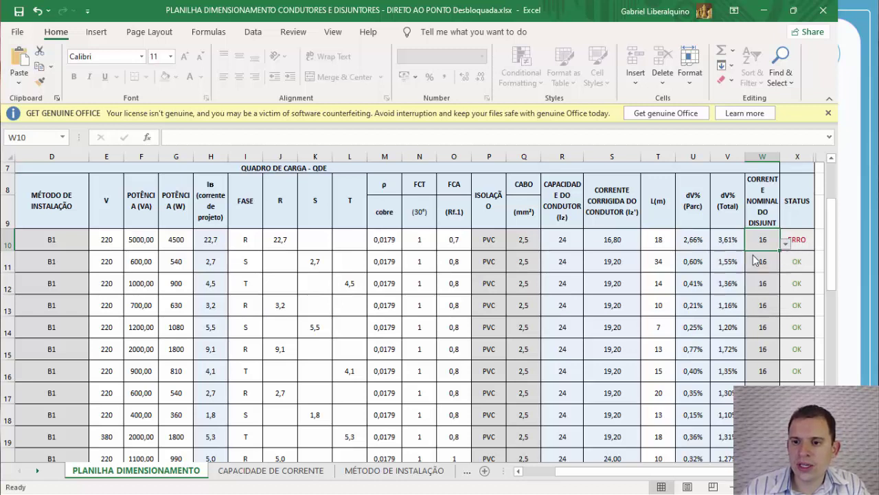
{"action": "left_click", "coordinate": [789, 247]}
{"action": "left_click", "coordinate": [781, 271]}
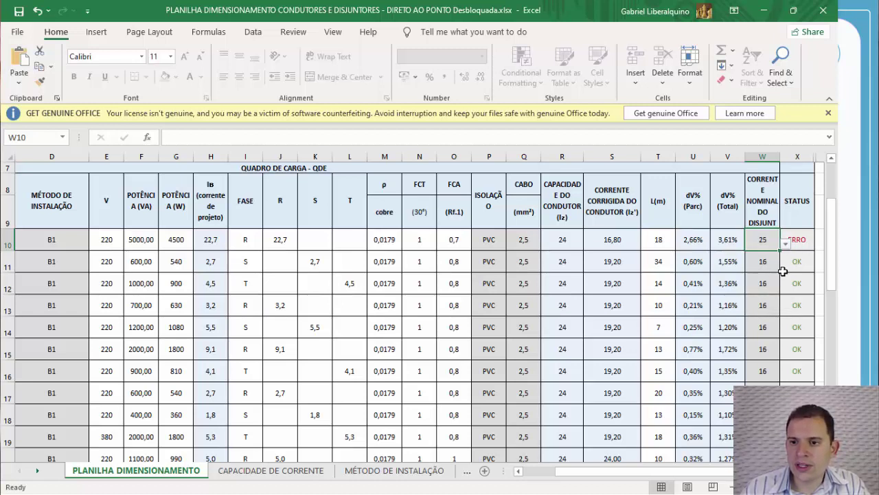
Step: Increase circuit 1's cable section to 4,0 mm² and on to 6,0 mm²
{"action": "left_click", "coordinate": [532, 242]}
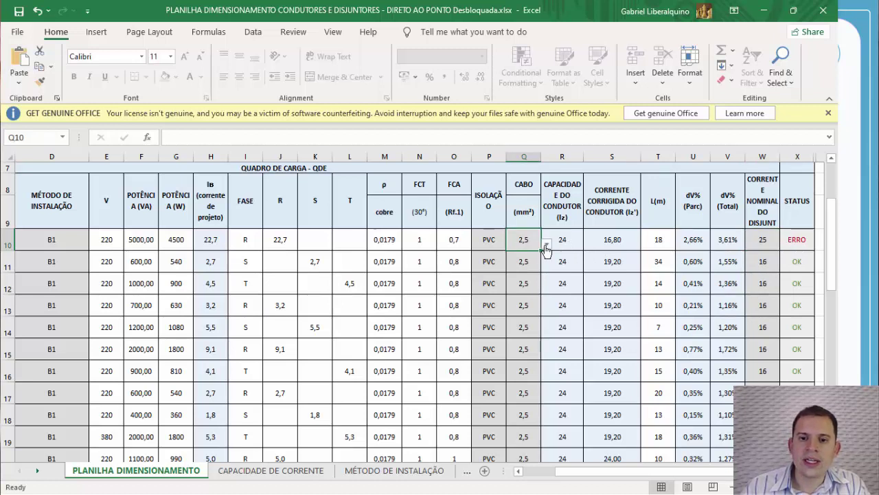
{"action": "left_click", "coordinate": [546, 244]}
{"action": "left_click", "coordinate": [542, 260]}
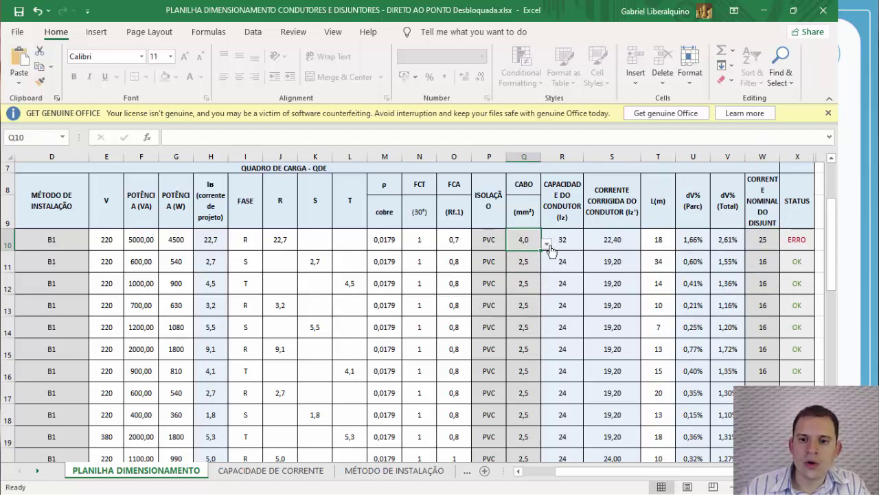
{"action": "left_click", "coordinate": [546, 244]}
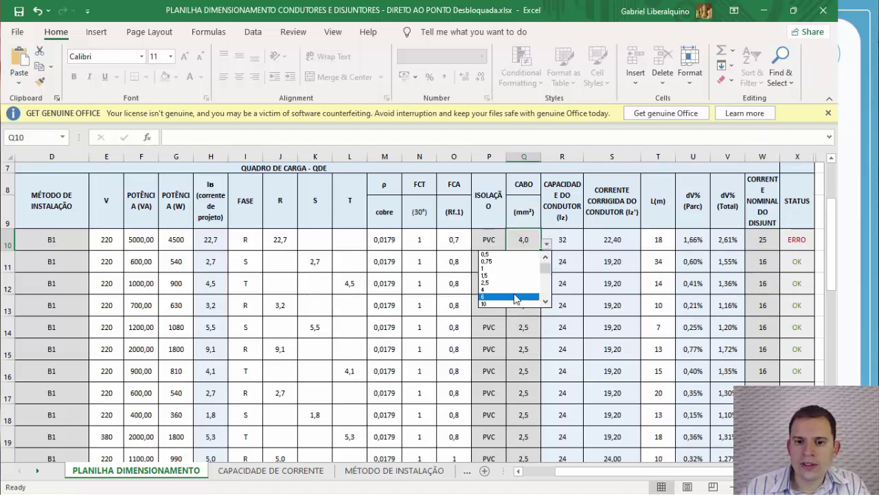
{"action": "left_click", "coordinate": [516, 296]}
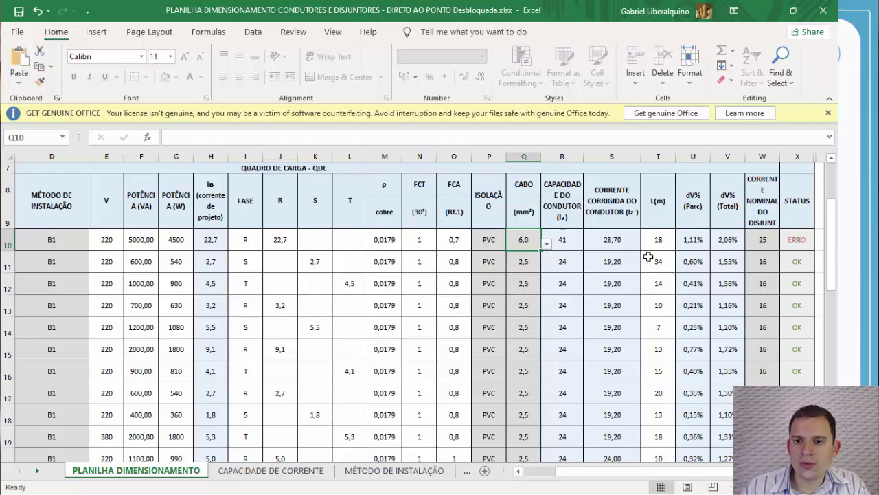
Step: Review the circuit descriptions, powers and design currents in the QDE load table
{"action": "left_click", "coordinate": [648, 291]}
{"action": "scroll", "coordinate": [653, 281], "scroll_direction": "left", "scroll_amount": 3}
{"action": "left_click", "coordinate": [450, 269]}
{"action": "scroll", "coordinate": [487, 290], "scroll_direction": "up", "scroll_amount": 1}
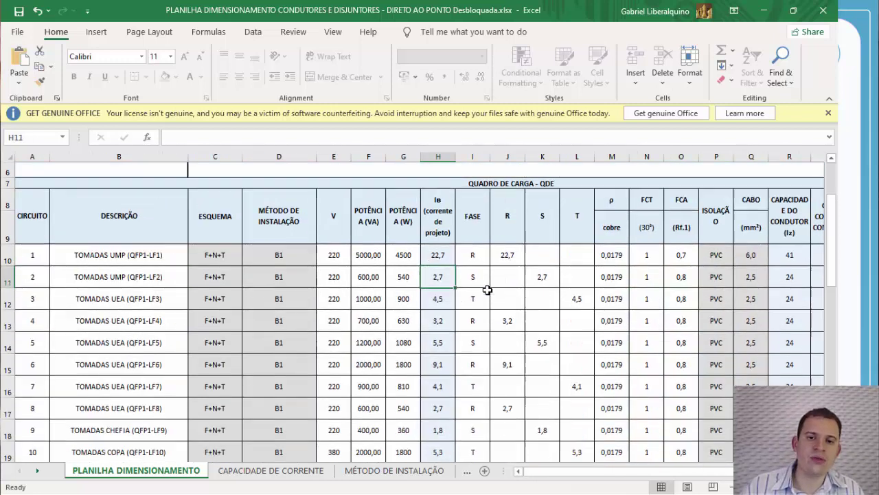
{"action": "scroll", "coordinate": [487, 290], "scroll_direction": "up", "scroll_amount": 1}
{"action": "left_click", "coordinate": [495, 307]}
{"action": "scroll", "coordinate": [495, 306], "scroll_direction": "down", "scroll_amount": 3}
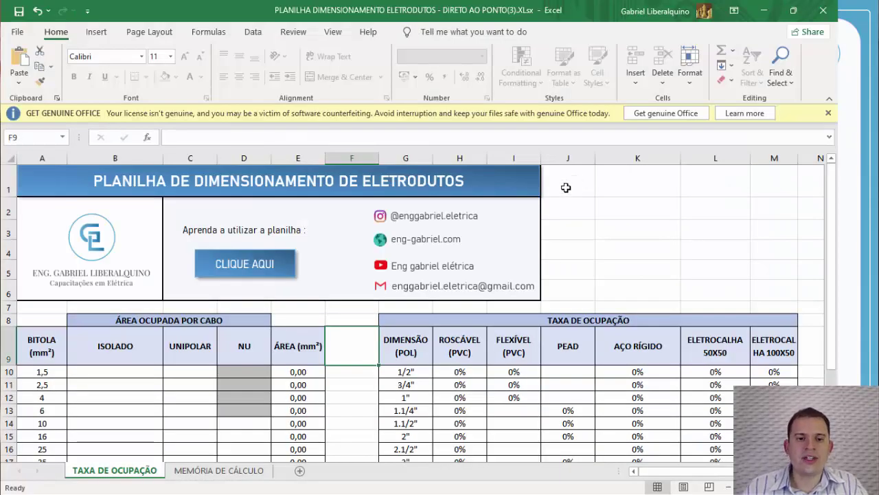
Step: In the conduit sizing spreadsheet, try five insulated cables each for 2,5 and 4 mm², and clear both counts
{"action": "left_click", "coordinate": [317, 370]}
{"action": "scroll", "coordinate": [206, 330], "scroll_direction": "down", "scroll_amount": 1}
{"action": "left_click", "coordinate": [147, 310]}
{"action": "type", "text": "5"}
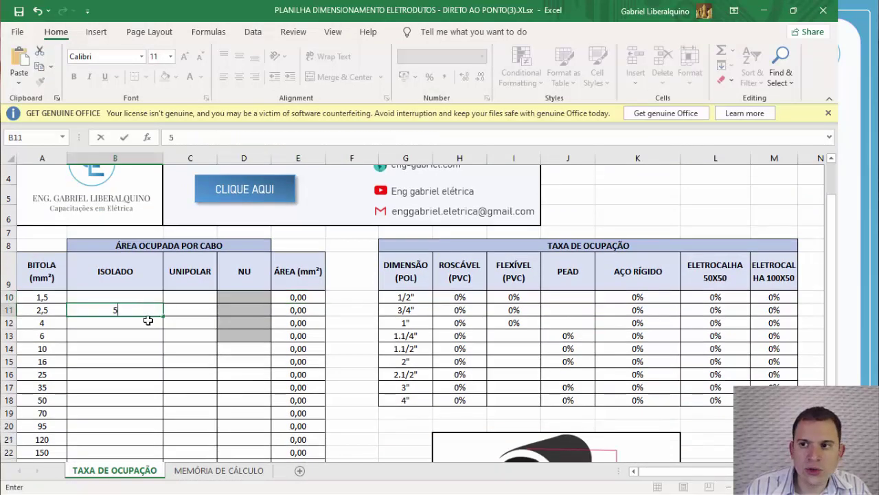
{"action": "left_click", "coordinate": [149, 321]}
{"action": "type", "text": "5"}
{"action": "left_click", "coordinate": [148, 315]}
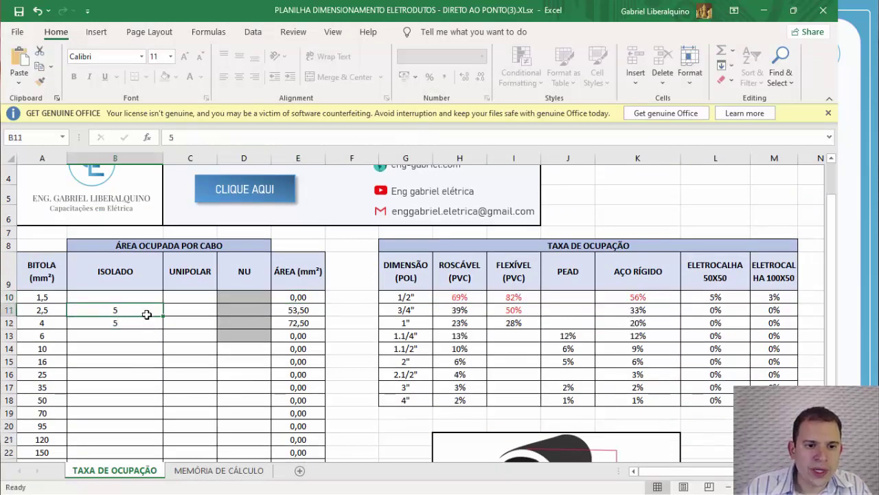
{"action": "left_click_drag", "start_coordinate": [143, 324], "coordinate": [143, 324]}
{"action": "key", "text": "Delete"}
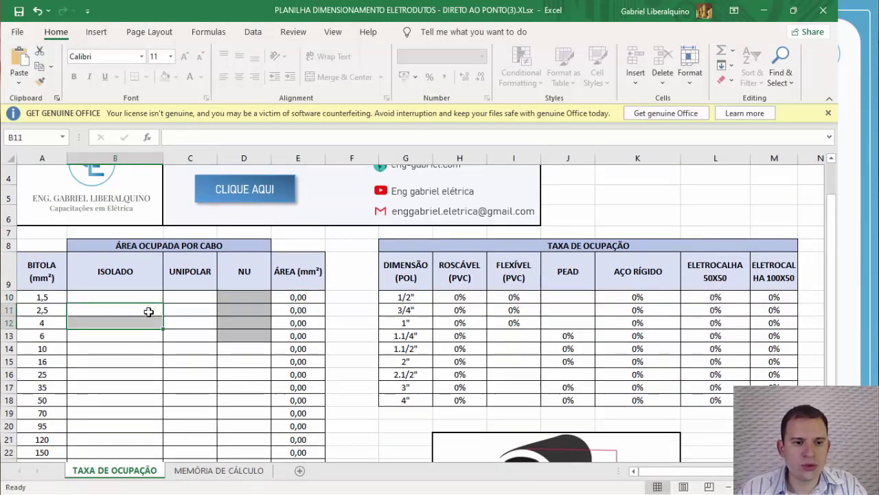
Step: Enter 2 insulated cables of 2,5 mm², 4 of 4 mm² and 2 of 6 mm² in the cable area table
{"action": "left_click", "coordinate": [149, 301]}
{"action": "left_click", "coordinate": [145, 310]}
{"action": "type", "text": "2"}
{"action": "key", "text": "Return"}
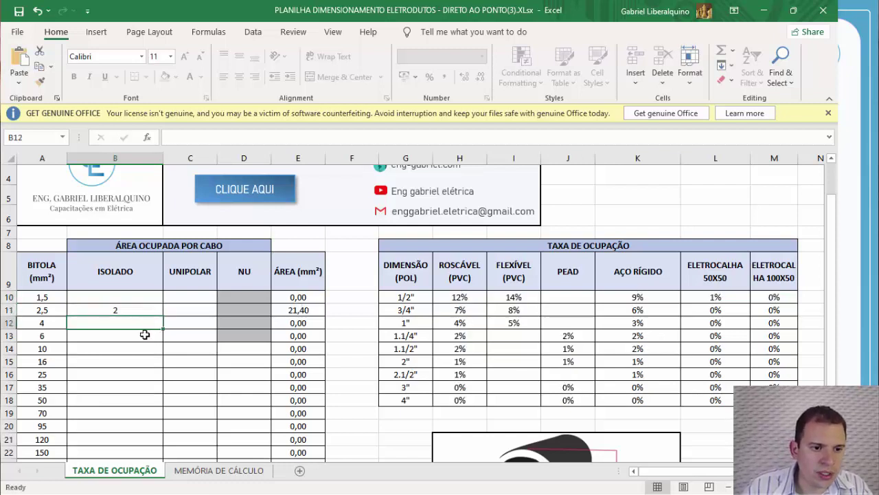
{"action": "type", "text": "4"}
{"action": "key", "text": "Return"}
{"action": "type", "text": "2"}
{"action": "left_click", "coordinate": [185, 360]}
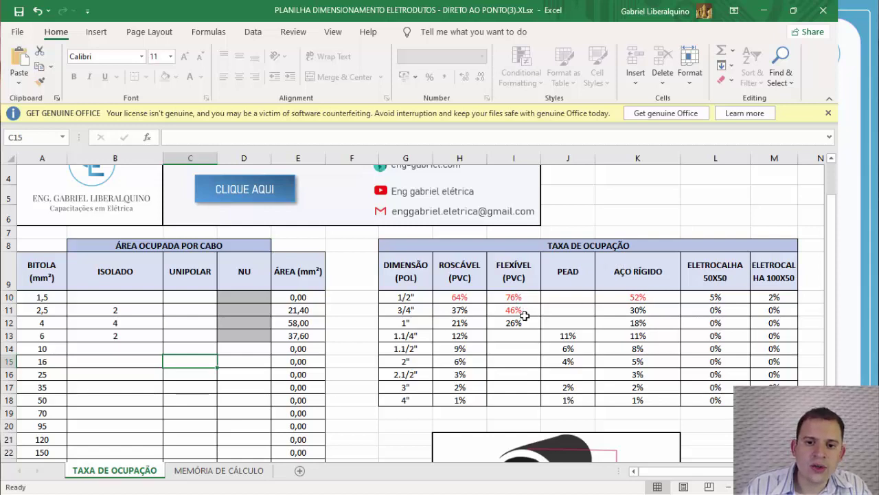
Step: Compare the occupation rates of the conduit types and sizes with the 40% fill diagram and the entered cable counts
{"action": "scroll", "coordinate": [517, 310], "scroll_direction": "down", "scroll_amount": 1}
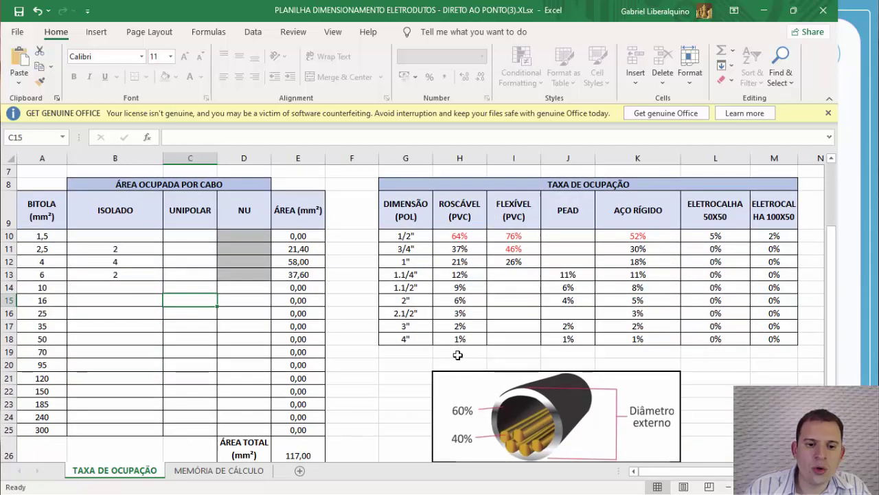
{"action": "scroll", "coordinate": [399, 359], "scroll_direction": "down", "scroll_amount": 4}
{"action": "scroll", "coordinate": [402, 353], "scroll_direction": "up", "scroll_amount": 6}
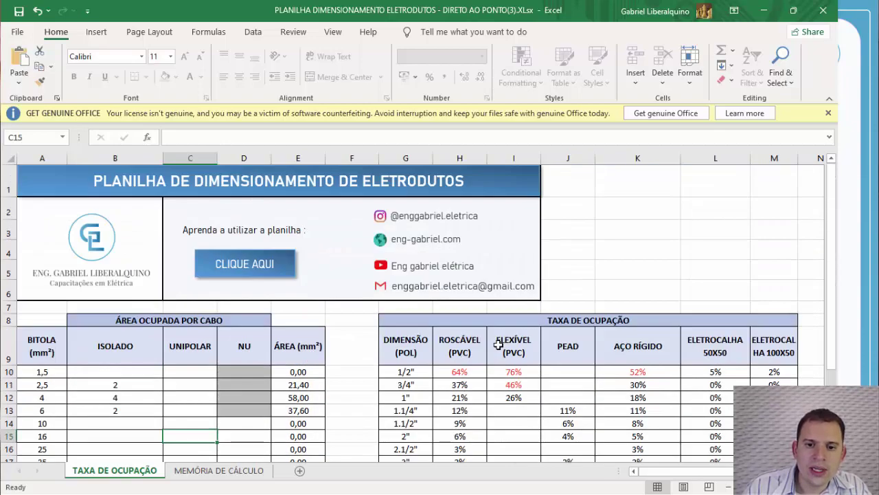
{"action": "scroll", "coordinate": [481, 350], "scroll_direction": "down", "scroll_amount": 2}
{"action": "left_click", "coordinate": [452, 362]}
{"action": "scroll", "coordinate": [460, 351], "scroll_direction": "down", "scroll_amount": 1}
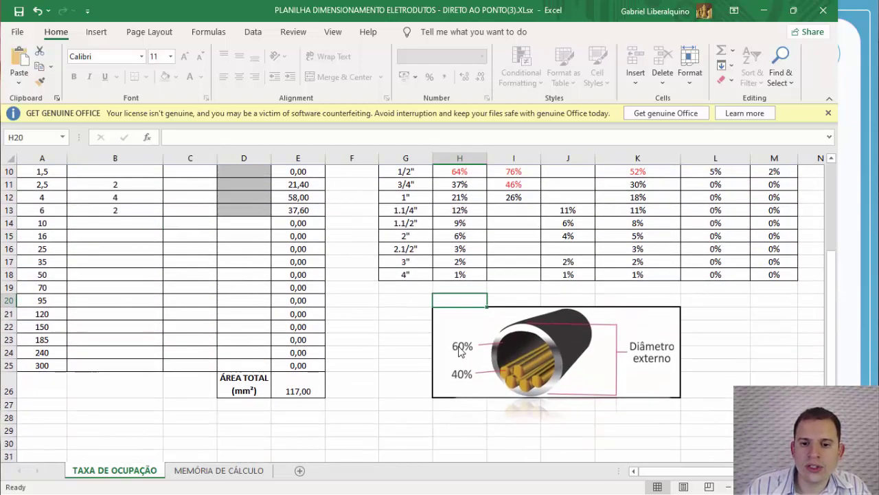
{"action": "left_click", "coordinate": [367, 339]}
{"action": "scroll", "coordinate": [480, 333], "scroll_direction": "up", "scroll_amount": 2}
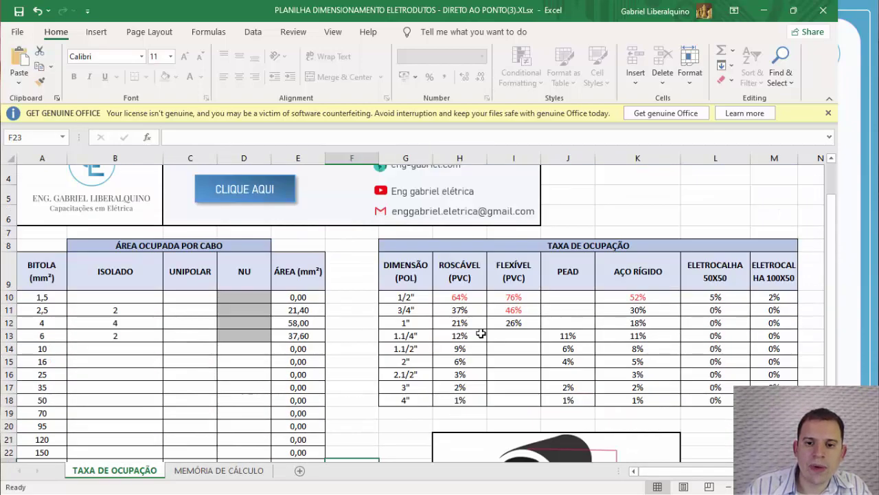
{"action": "left_click_drag", "start_coordinate": [139, 319], "coordinate": [139, 335]}
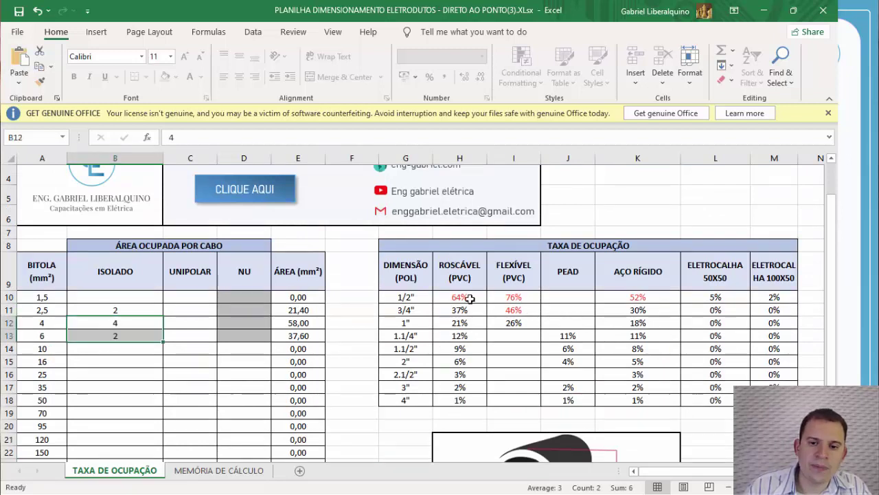
{"action": "left_click", "coordinate": [344, 286]}
Step: Return to the PowerPoint slide show and advance to the fourth-step slide about the material list and budget
{"action": "key", "text": "alt+Tab"}
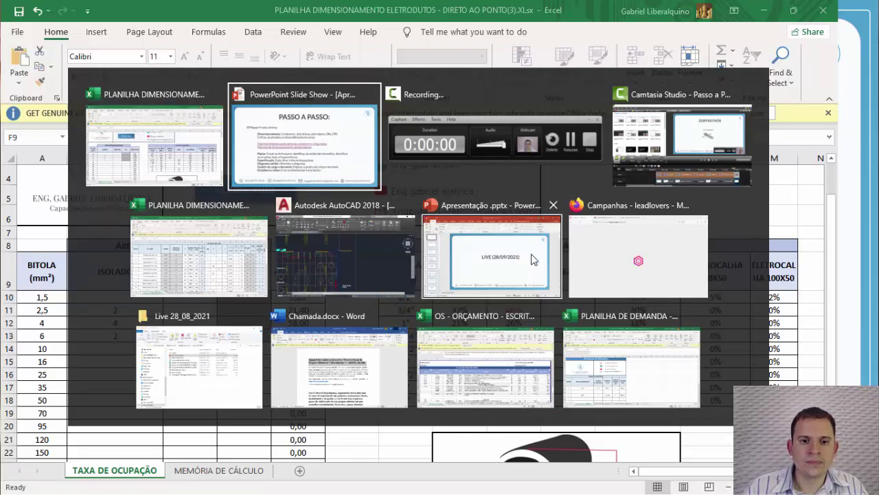
{"action": "left_click", "coordinate": [334, 158]}
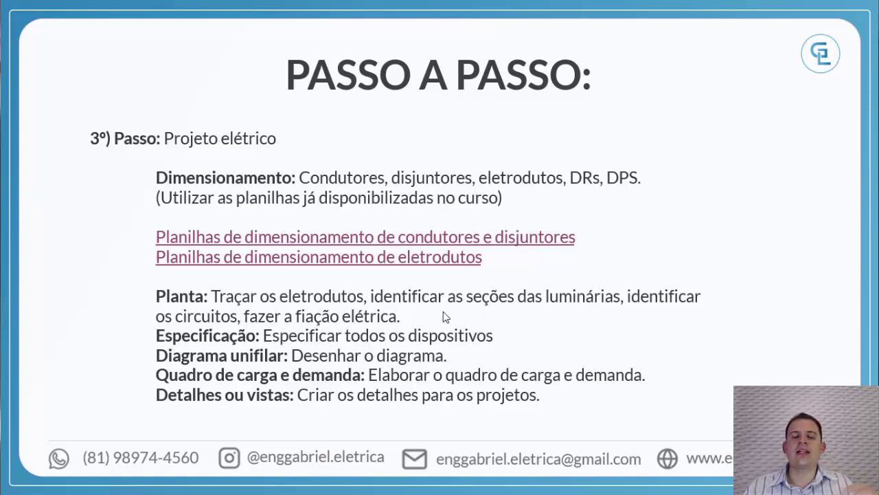
{"action": "left_click", "coordinate": [487, 206]}
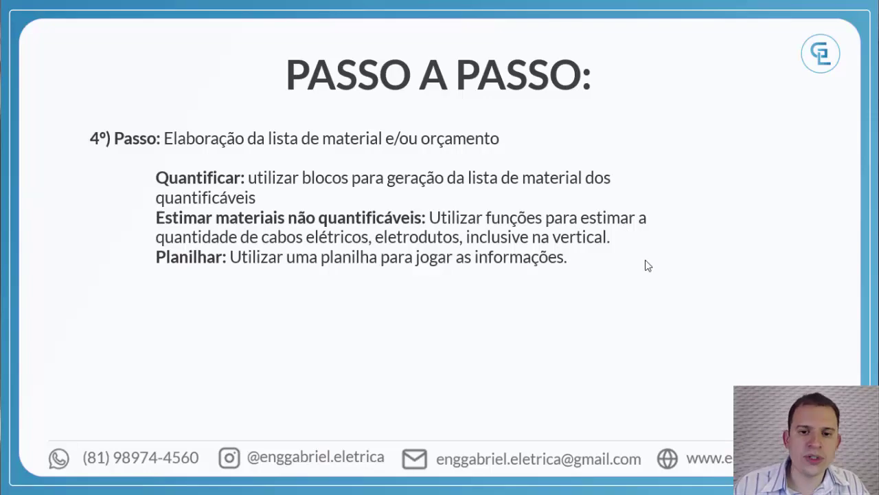
Step: Switch to the AutoCAD office electrical project and locate the lighting and outlet wiring around the COPA
{"action": "key", "text": "alt+Tab"}
{"action": "left_click", "coordinate": [343, 254]}
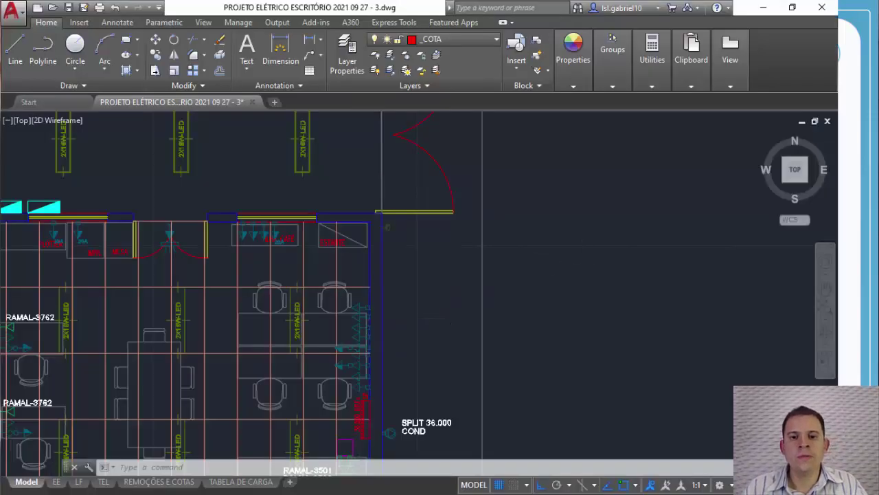
{"action": "scroll", "coordinate": [583, 262], "scroll_direction": "down", "scroll_amount": 6}
{"action": "middle_click_drag", "start_coordinate": [828, 216], "coordinate": [463, 265]}
{"action": "middle_click_drag", "start_coordinate": [683, 271], "coordinate": [441, 261]}
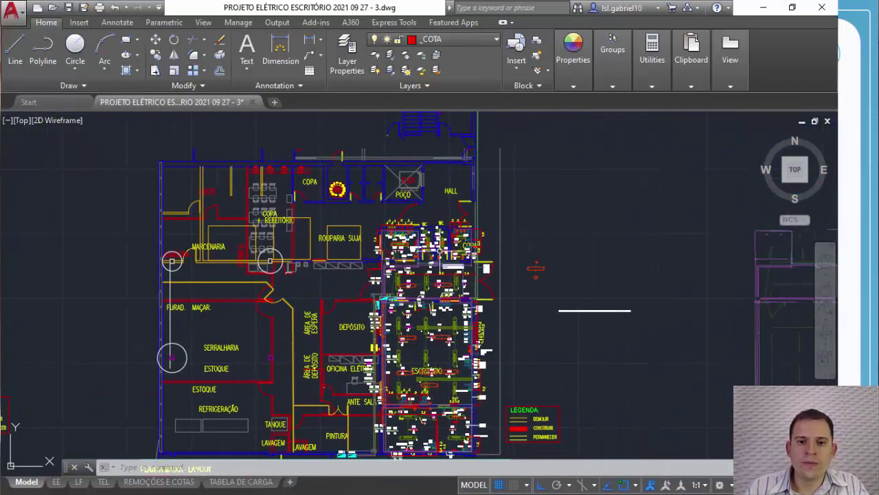
{"action": "scroll", "coordinate": [442, 249], "scroll_direction": "up", "scroll_amount": 9}
{"action": "key", "text": "Escape"}
{"action": "key", "text": "Escape"}
{"action": "key", "text": "Escape"}
Step: Turn off the layer of the red triangular outlet symbols in the COPA
{"action": "mouse_move", "coordinate": [448, 218]}
{"action": "middle_mouse_down"}
{"action": "mouse_move", "coordinate": [552, 181]}
{"action": "mouse_move", "coordinate": [382, 201]}
{"action": "middle_mouse_up"}
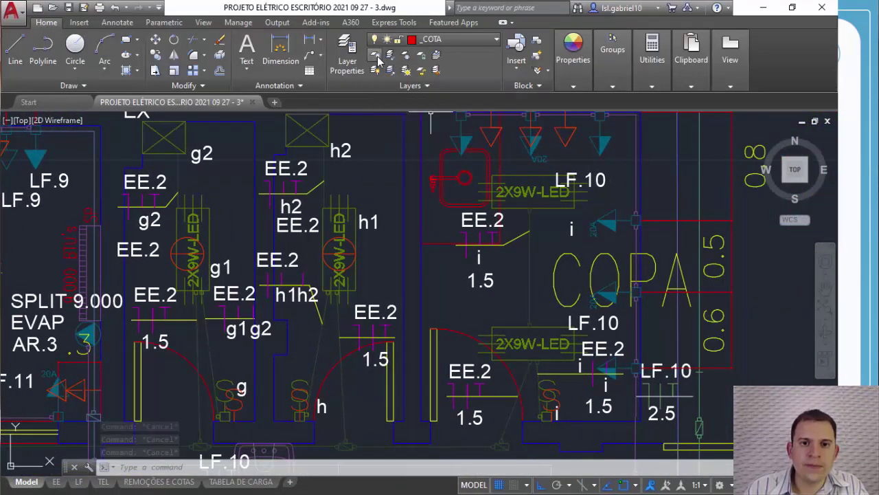
{"action": "middle_click_drag", "start_coordinate": [459, 153], "coordinate": [435, 190]}
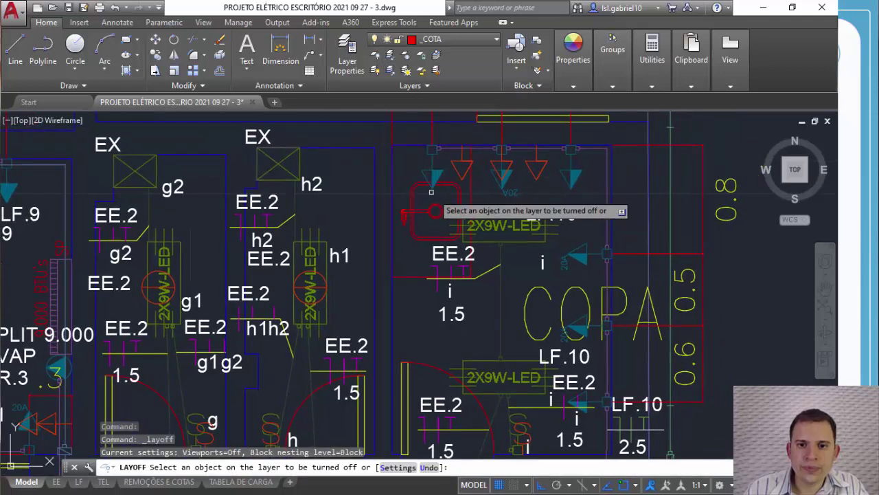
{"action": "left_click", "coordinate": [462, 162]}
{"action": "middle_click_drag", "start_coordinate": [474, 231], "coordinate": [419, 144]}
{"action": "key", "text": "Escape"}
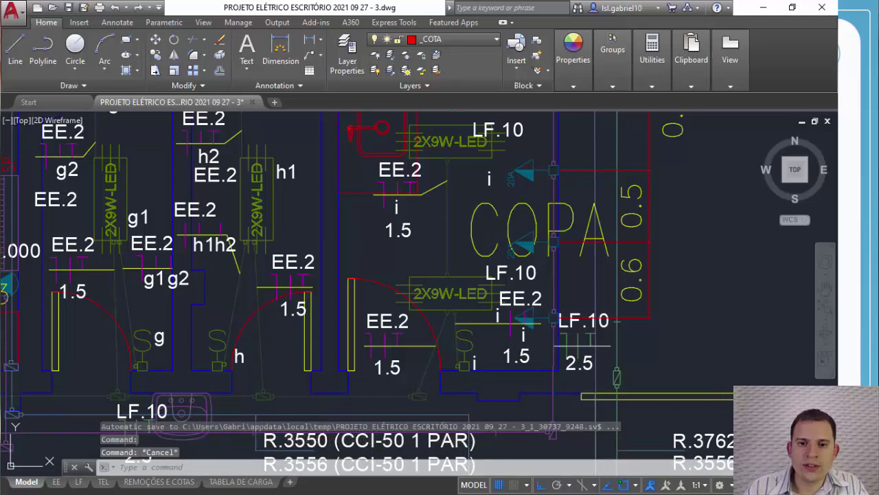
Step: Examine the conduit linking the COPA's 2X9W-LED fixture to the junction box and its circuit EE.2 wiring annotation
{"action": "left_click", "coordinate": [509, 211]}
{"action": "key", "text": "Escape"}
{"action": "key", "text": "Escape"}
{"action": "middle_click_drag", "start_coordinate": [424, 341], "coordinate": [457, 257]}
{"action": "scroll", "coordinate": [458, 282], "scroll_direction": "up", "scroll_amount": 3}
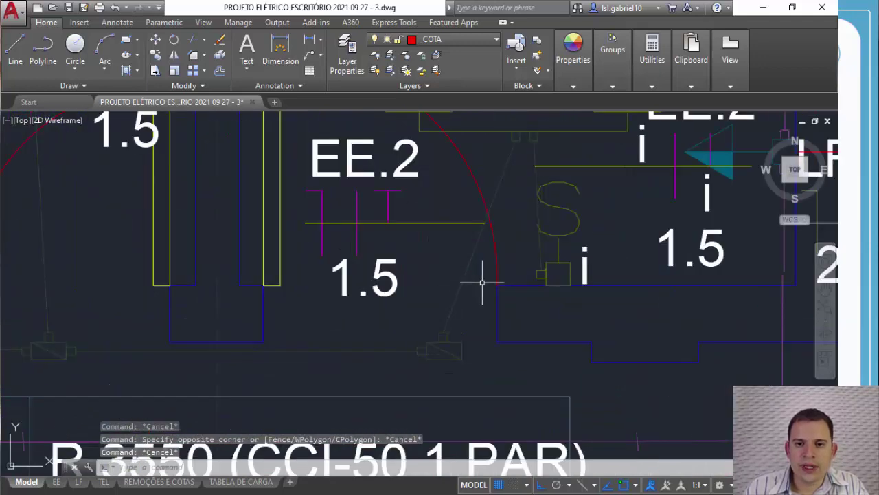
{"action": "left_click", "coordinate": [483, 282]}
{"action": "left_click", "coordinate": [455, 264]}
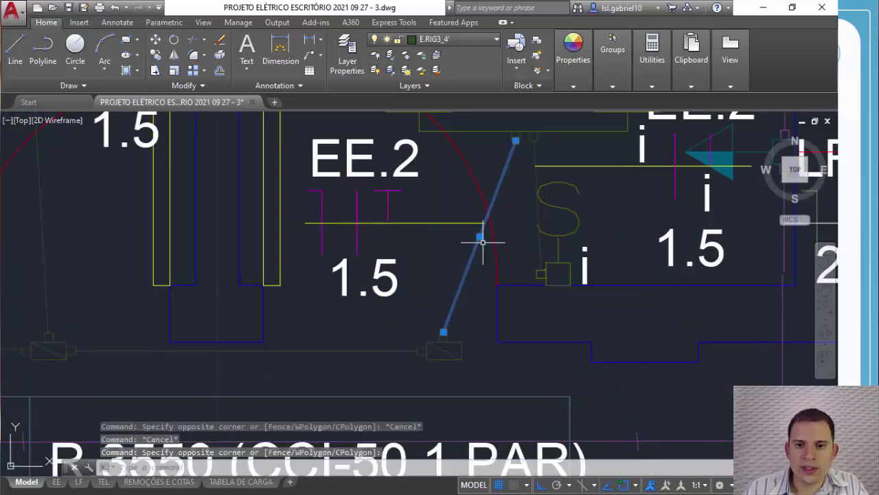
{"action": "key", "text": "Escape"}
{"action": "scroll", "coordinate": [501, 247], "scroll_direction": "up", "scroll_amount": 4}
{"action": "scroll", "coordinate": [515, 243], "scroll_direction": "down", "scroll_amount": 2}
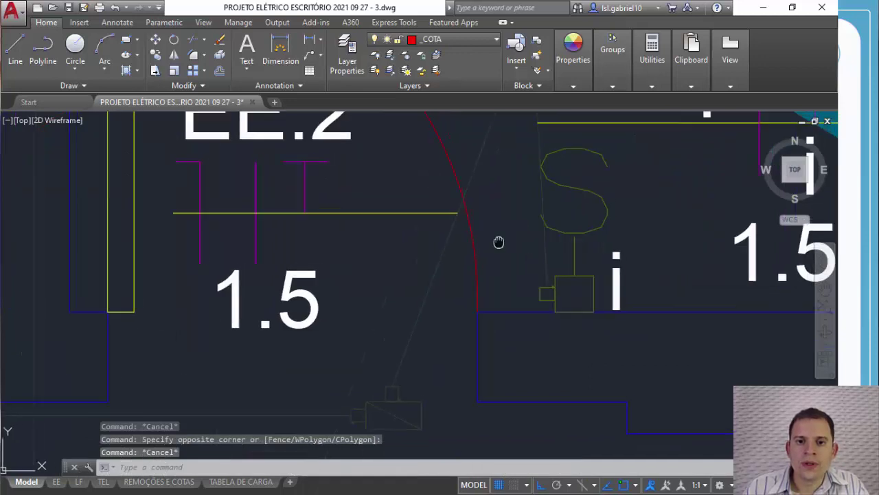
{"action": "left_click", "coordinate": [421, 226]}
{"action": "key", "text": "Escape"}
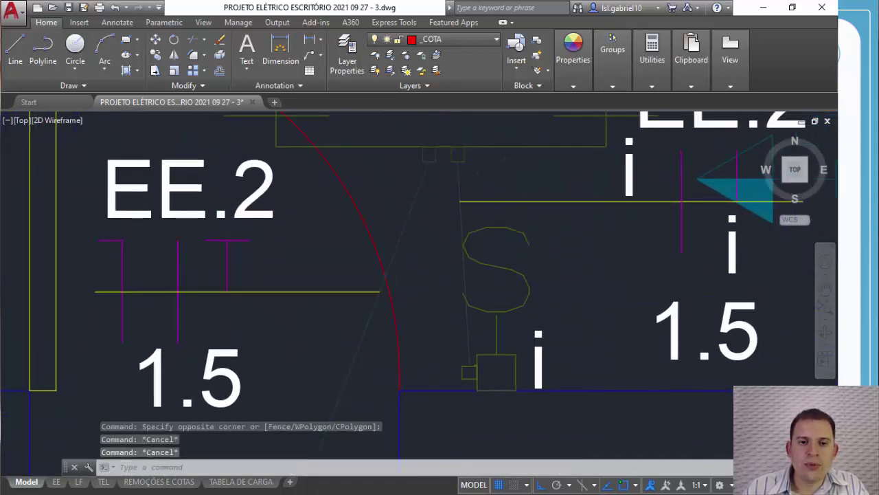
{"action": "scroll", "coordinate": [434, 215], "scroll_direction": "down", "scroll_amount": 2}
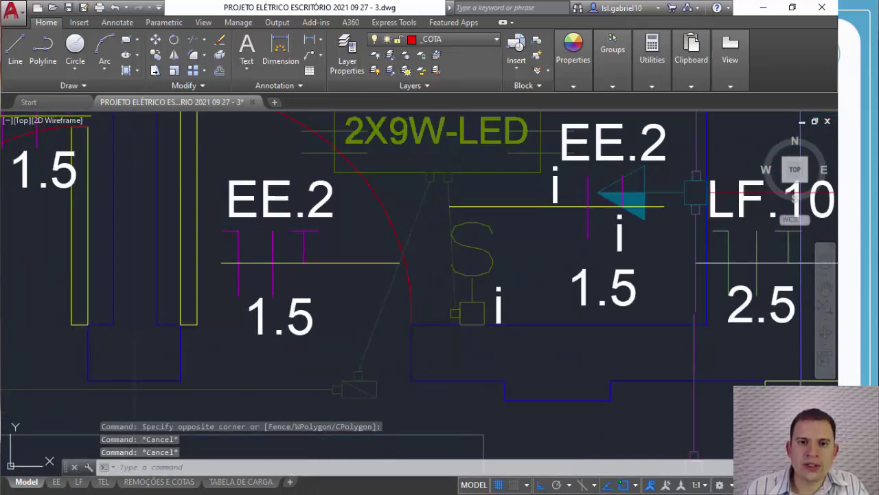
Step: Check the layer of the conduit beside the COPA door and change layer E.RIG3_4's color to a brighter green
{"action": "left_click", "coordinate": [419, 210]}
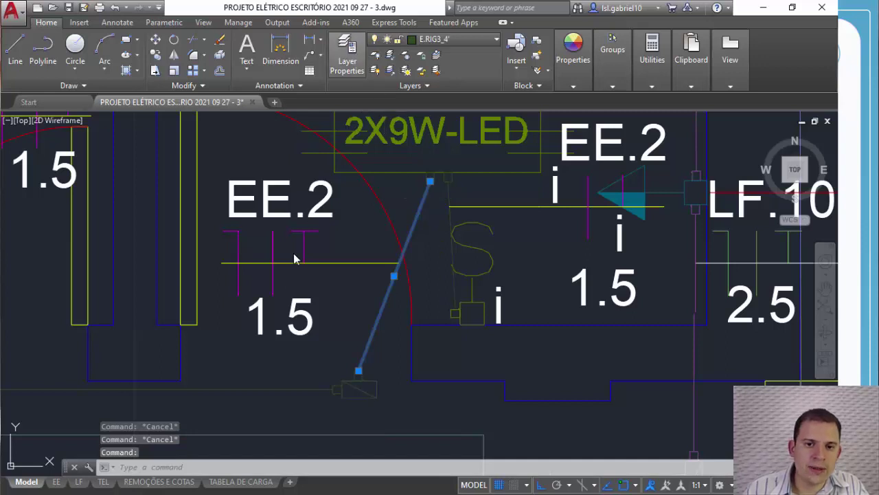
{"action": "left_click", "coordinate": [223, 148]}
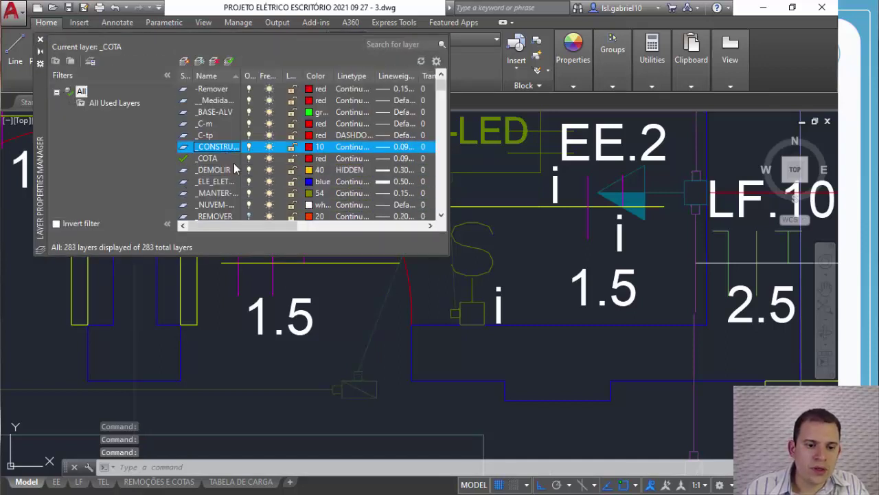
{"action": "left_click", "coordinate": [232, 204]}
{"action": "scroll", "coordinate": [231, 198], "scroll_direction": "down", "scroll_amount": 1}
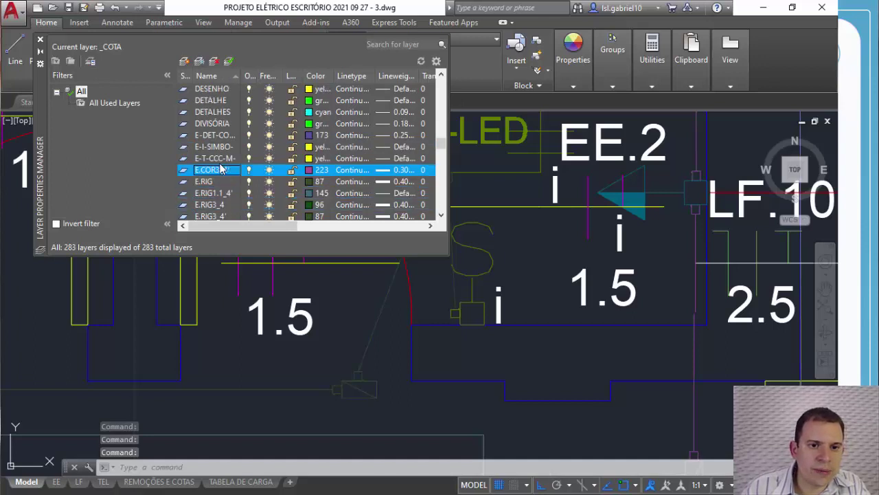
{"action": "left_click", "coordinate": [320, 205]}
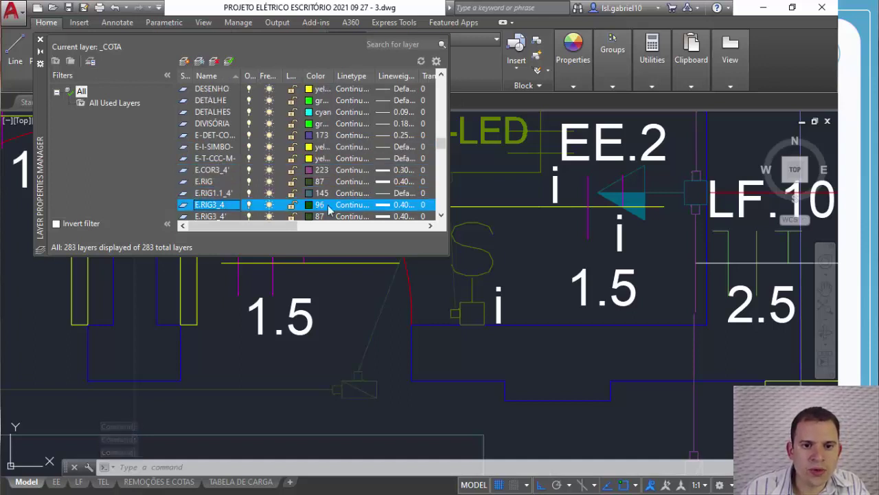
{"action": "left_click", "coordinate": [314, 205]}
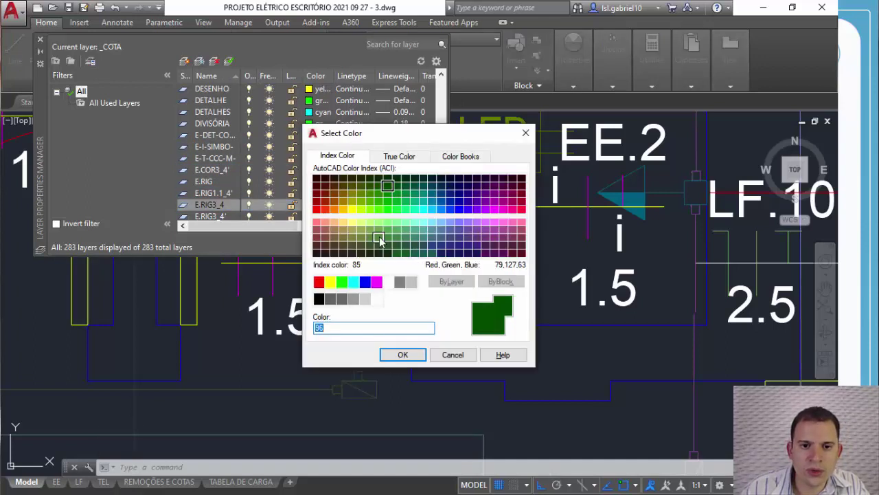
{"action": "left_click", "coordinate": [390, 205]}
{"action": "left_click", "coordinate": [413, 353]}
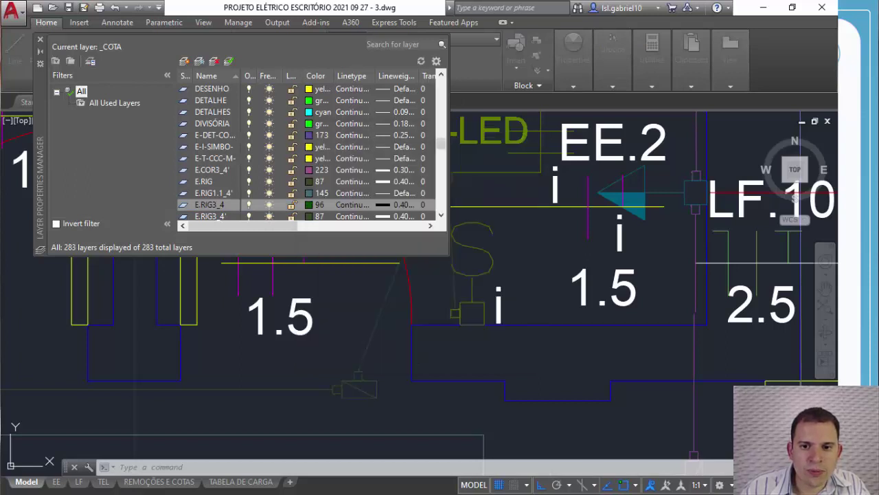
Step: Set layer E.RIG3_4' to color 80 and close the layer manager
{"action": "left_click", "coordinate": [321, 216]}
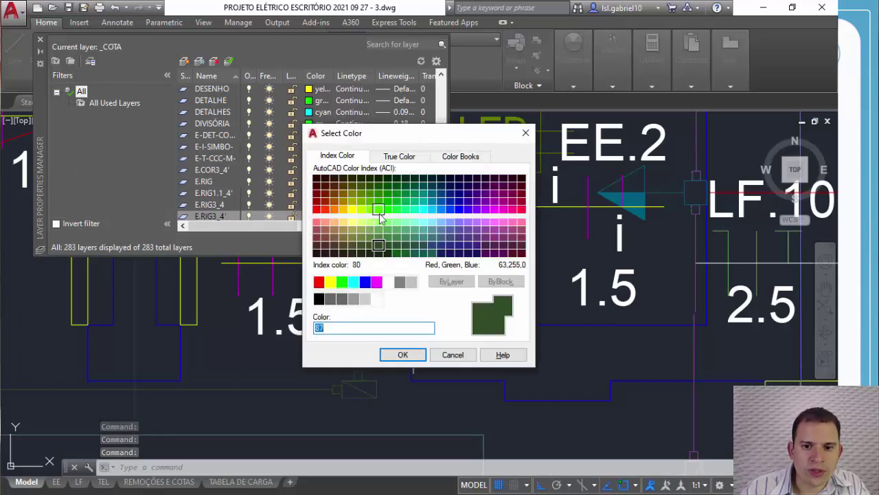
{"action": "left_click", "coordinate": [379, 209]}
{"action": "left_click", "coordinate": [402, 354]}
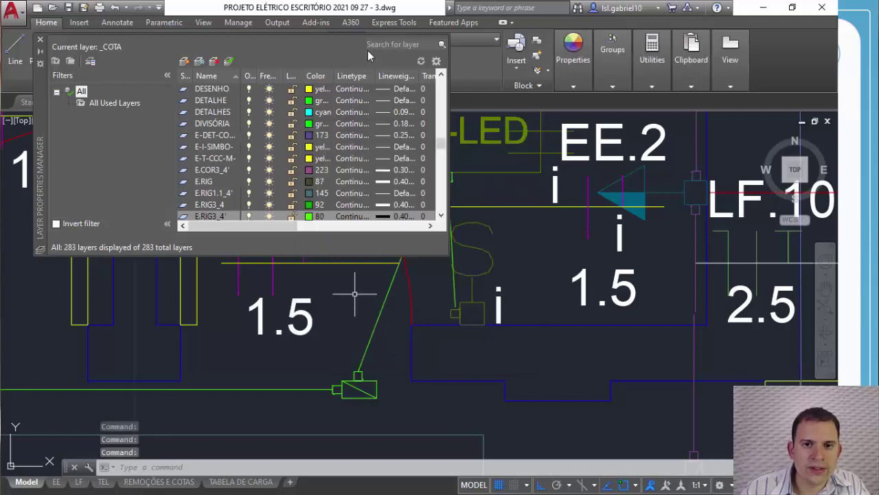
{"action": "left_click", "coordinate": [40, 40]}
{"action": "key", "text": "Escape"}
{"action": "key", "text": "Escape"}
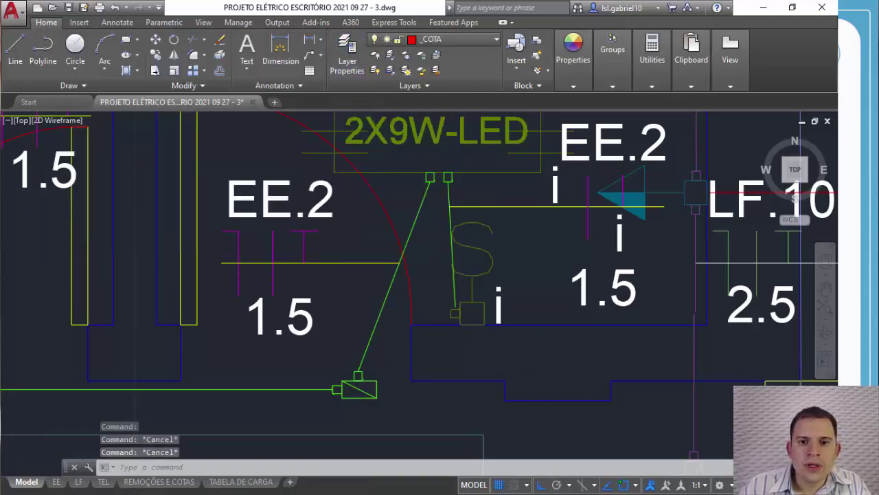
Step: Examine the conduit running from the COPA's lower 2X9W-LED fixture down to light switch i
{"action": "scroll", "coordinate": [435, 245], "scroll_direction": "down", "scroll_amount": 3}
{"action": "scroll", "coordinate": [435, 245], "scroll_direction": "up", "scroll_amount": 3}
{"action": "scroll", "coordinate": [422, 375], "scroll_direction": "up", "scroll_amount": 6}
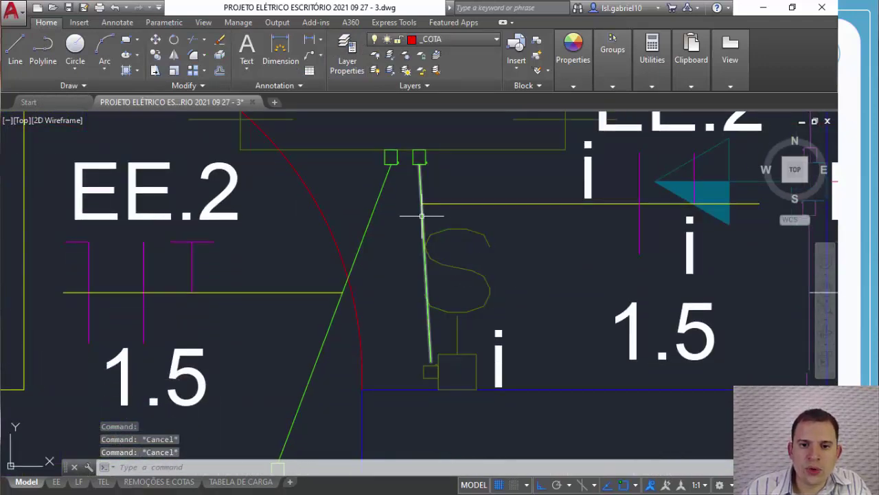
{"action": "left_click", "coordinate": [425, 255]}
{"action": "scroll", "coordinate": [450, 237], "scroll_direction": "down", "scroll_amount": 2}
{"action": "middle_click_drag", "start_coordinate": [452, 234], "coordinate": [437, 240]}
{"action": "key", "text": "Escape"}
{"action": "key", "text": "Escape"}
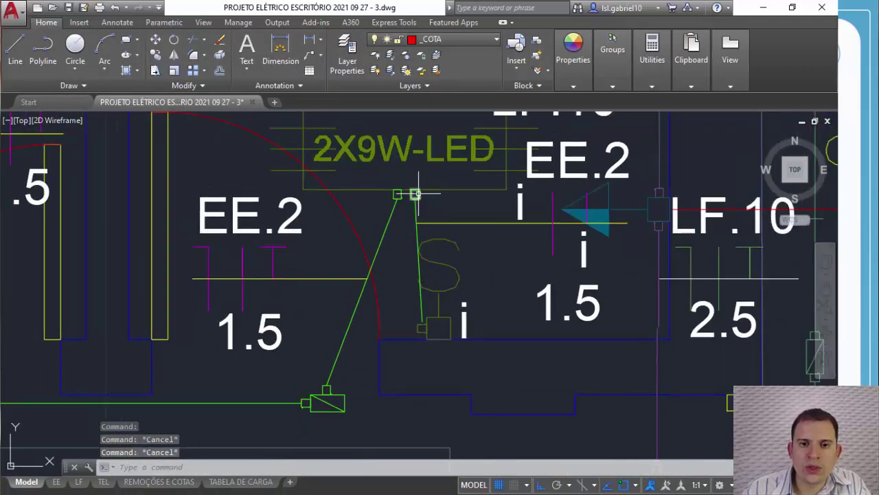
{"action": "left_click", "coordinate": [414, 193]}
{"action": "key", "text": "Escape"}
{"action": "scroll", "coordinate": [453, 224], "scroll_direction": "down", "scroll_amount": 2}
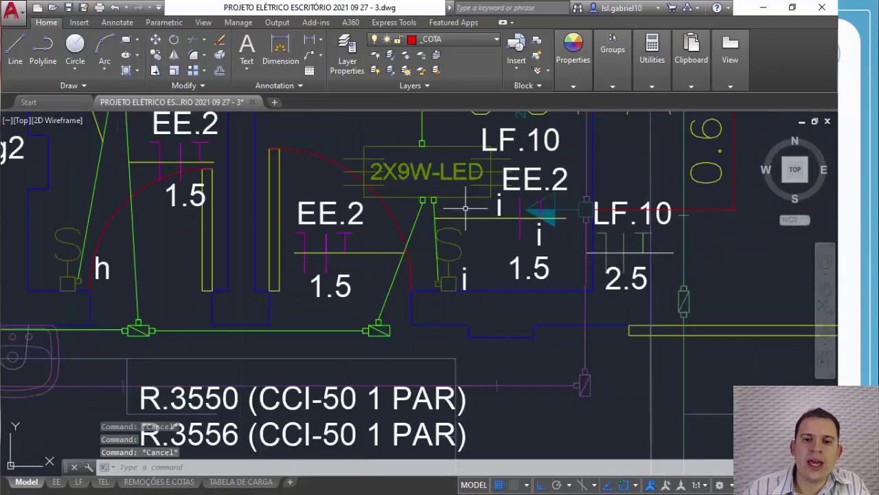
{"action": "scroll", "coordinate": [440, 239], "scroll_direction": "up", "scroll_amount": 2}
{"action": "key", "text": "Escape"}
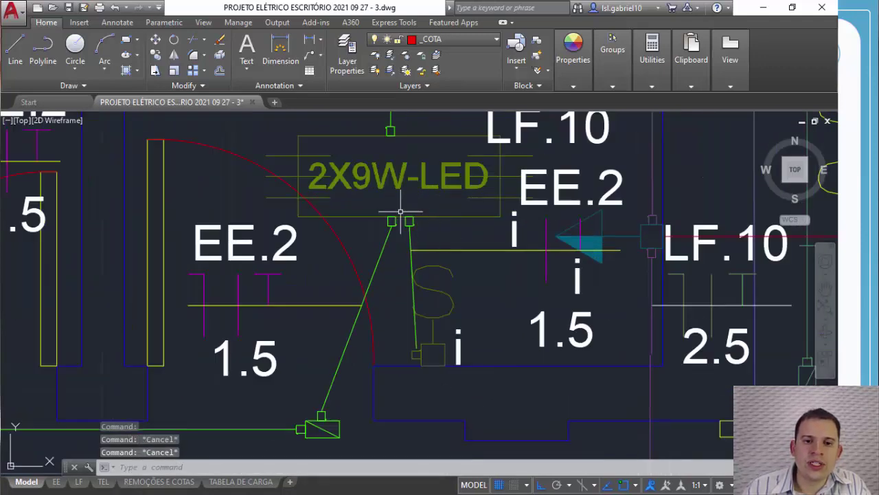
{"action": "key", "text": "Escape"}
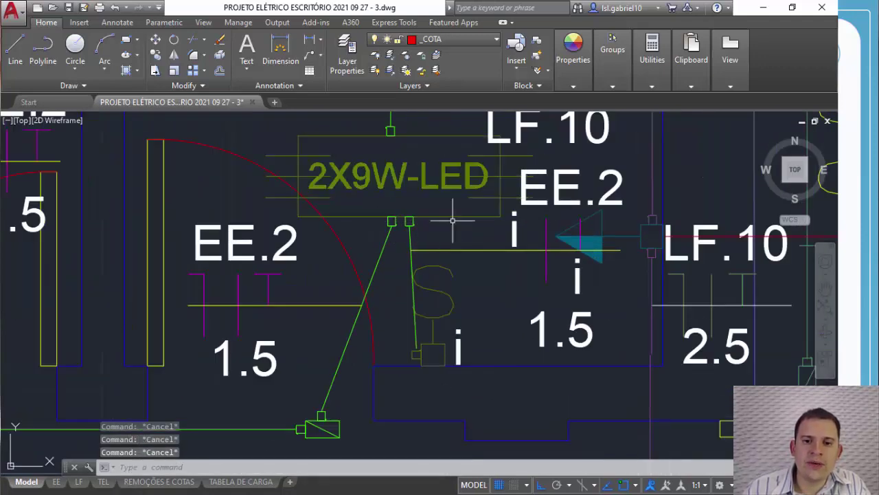
Step: Inspect the leader line, switch letter i, EE.2 label and conductor mark annotating the conduit to the COPA's light switch
{"action": "middle_click_drag", "start_coordinate": [455, 222], "coordinate": [418, 220]}
{"action": "left_click", "coordinate": [453, 247]}
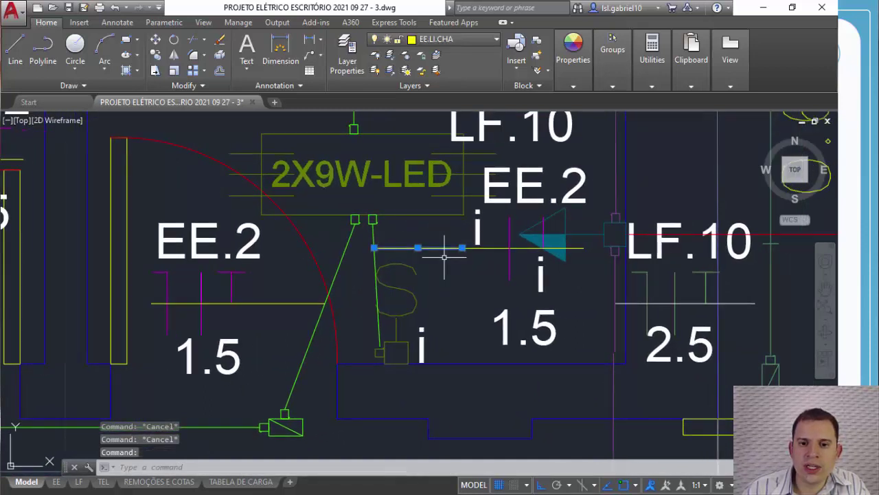
{"action": "key", "text": "Escape"}
{"action": "left_click", "coordinate": [421, 342]}
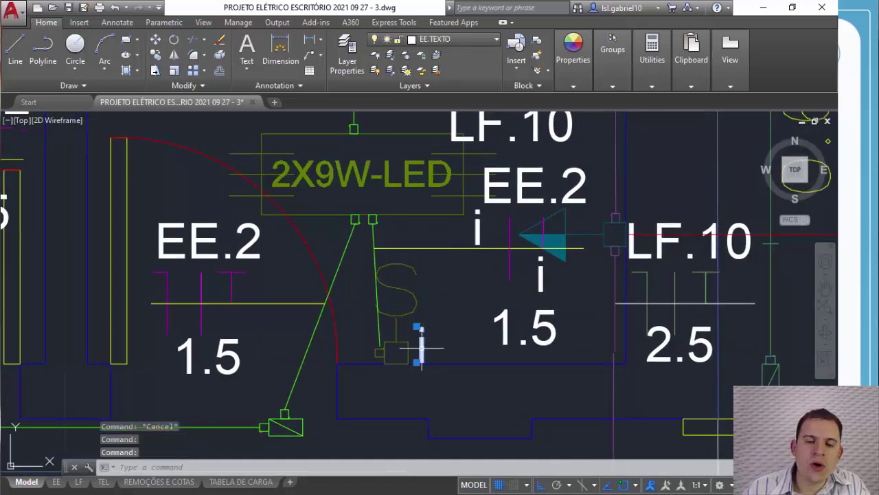
{"action": "key", "text": "Escape"}
{"action": "left_click", "coordinate": [525, 187]}
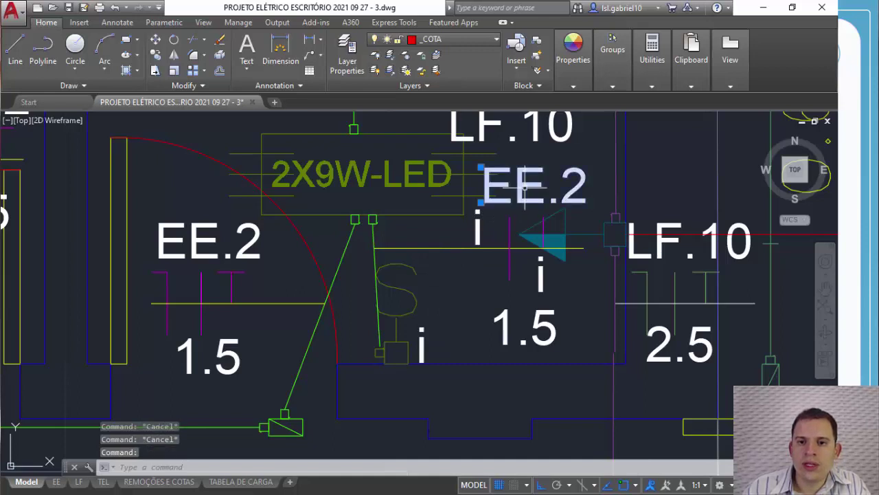
{"action": "key", "text": "Escape"}
{"action": "left_click", "coordinate": [509, 259]}
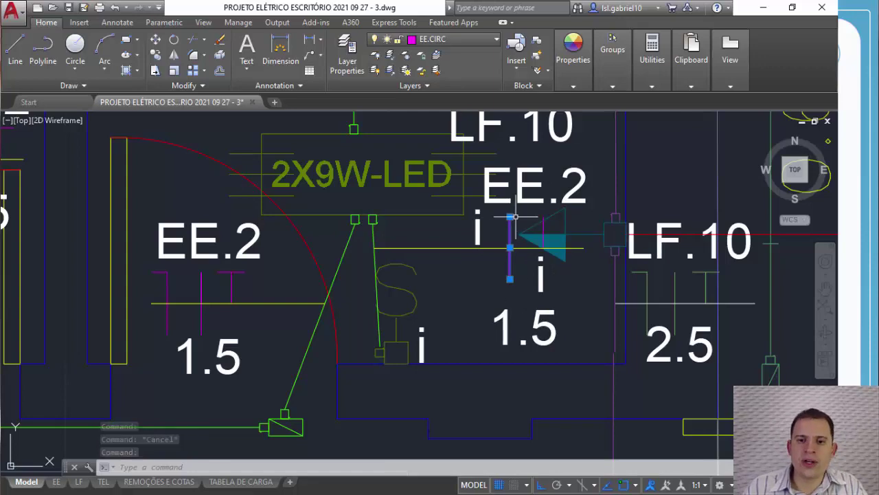
{"action": "key", "text": "Escape"}
Step: Examine the EE.2 lighting wiring and the g and h switch commands in the two rooms beside the COPA
{"action": "scroll", "coordinate": [500, 298], "scroll_direction": "down", "scroll_amount": 3}
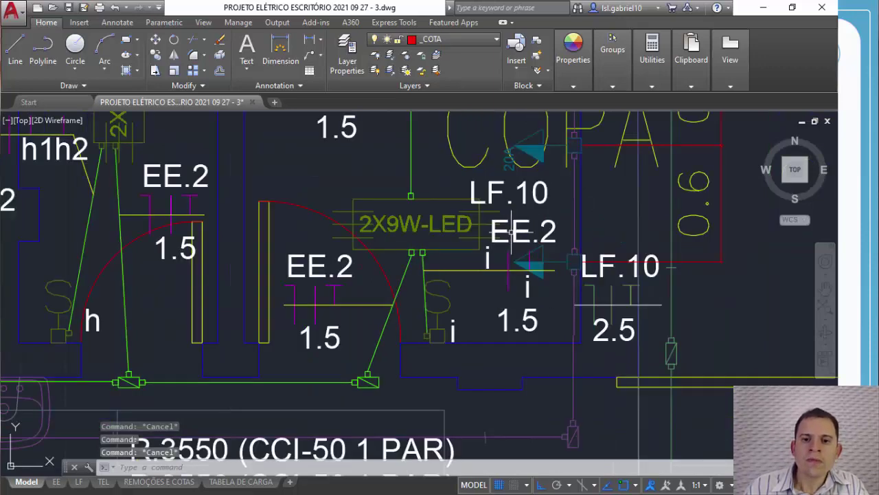
{"action": "mouse_move", "coordinate": [454, 250]}
{"action": "middle_mouse_down"}
{"action": "mouse_move", "coordinate": [489, 336]}
{"action": "mouse_move", "coordinate": [493, 270]}
{"action": "middle_mouse_up"}
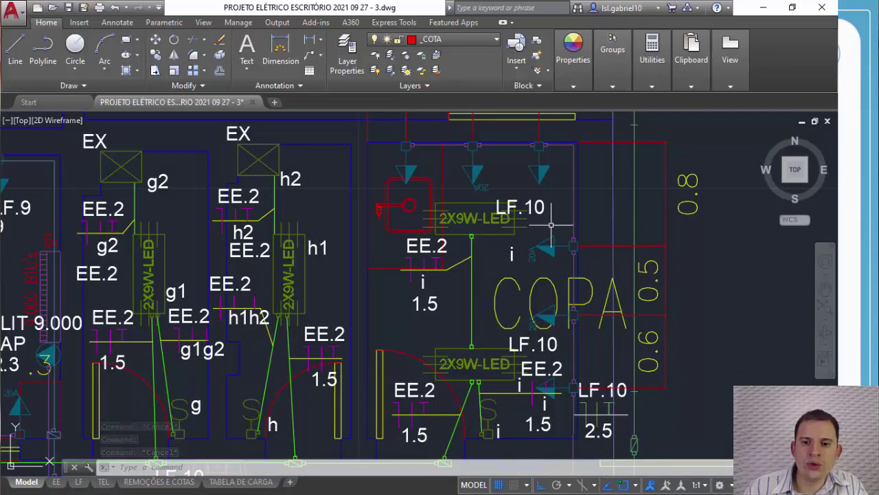
{"action": "mouse_move", "coordinate": [529, 206]}
{"action": "middle_mouse_down"}
{"action": "mouse_move", "coordinate": [522, 305]}
{"action": "mouse_move", "coordinate": [555, 135]}
{"action": "mouse_move", "coordinate": [641, 130]}
{"action": "middle_mouse_up"}
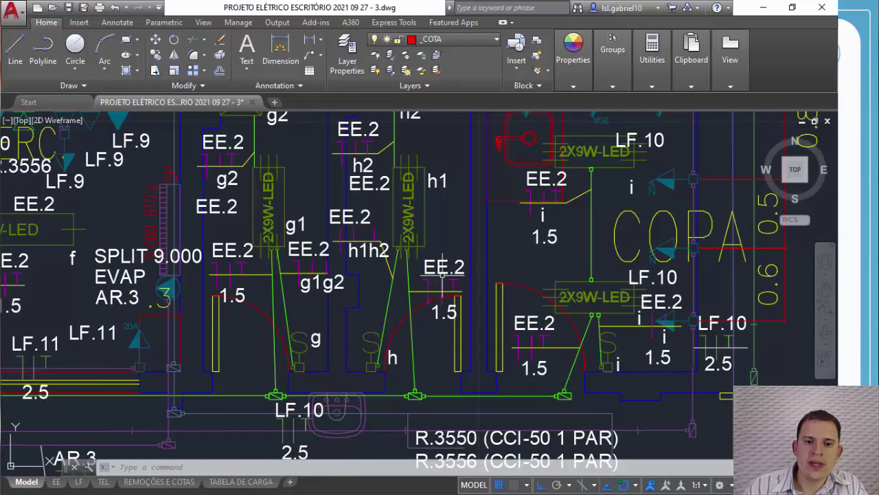
{"action": "scroll", "coordinate": [398, 339], "scroll_direction": "up", "scroll_amount": 4}
{"action": "scroll", "coordinate": [382, 275], "scroll_direction": "down", "scroll_amount": 2}
{"action": "mouse_move", "coordinate": [402, 245]}
{"action": "middle_mouse_down"}
{"action": "mouse_move", "coordinate": [432, 323]}
{"action": "mouse_move", "coordinate": [456, 323]}
{"action": "mouse_move", "coordinate": [446, 330]}
{"action": "middle_mouse_up"}
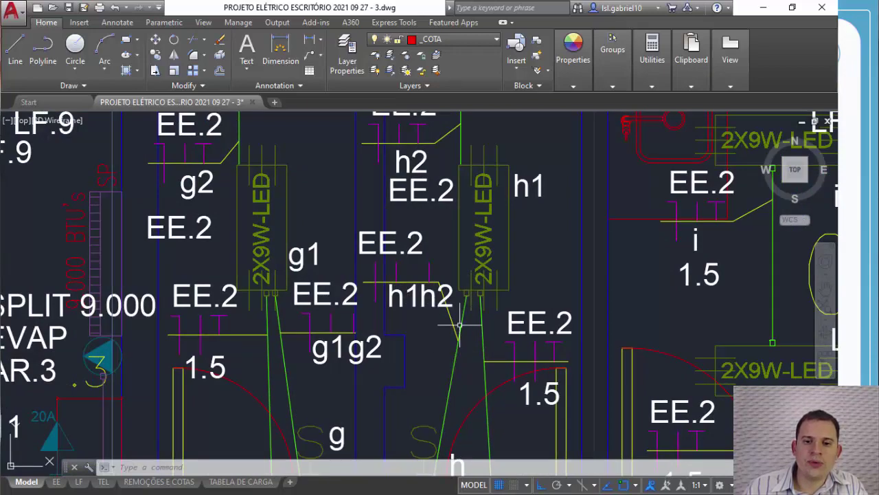
{"action": "middle_click_drag", "start_coordinate": [476, 266], "coordinate": [456, 308]}
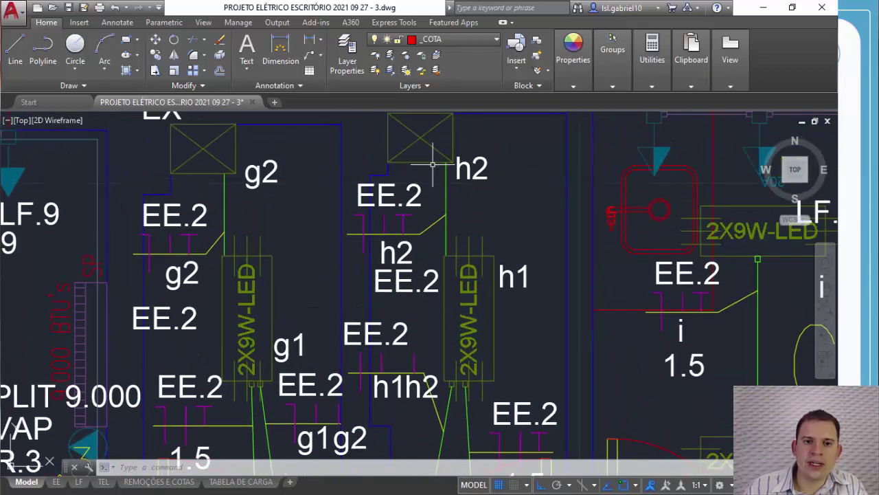
Step: Follow the wiring to the corridor and examine the AR.3 circuit annotation with its 2.5 conductors
{"action": "scroll", "coordinate": [432, 163], "scroll_direction": "down", "scroll_amount": 2}
{"action": "mouse_move", "coordinate": [323, 211]}
{"action": "middle_mouse_down"}
{"action": "mouse_move", "coordinate": [572, 202]}
{"action": "mouse_move", "coordinate": [593, 192]}
{"action": "middle_mouse_up"}
{"action": "middle_click_drag", "start_coordinate": [497, 345], "coordinate": [530, 139]}
{"action": "middle_click_drag", "start_coordinate": [519, 260], "coordinate": [567, 167]}
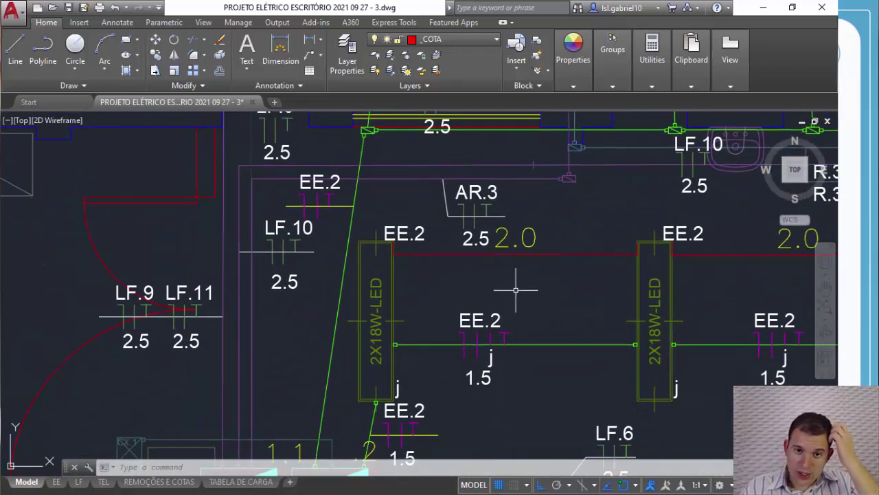
{"action": "middle_click_drag", "start_coordinate": [516, 291], "coordinate": [543, 301]}
{"action": "scroll", "coordinate": [545, 216], "scroll_direction": "up", "scroll_amount": 5}
{"action": "left_click", "coordinate": [540, 199]}
{"action": "key", "text": "Escape"}
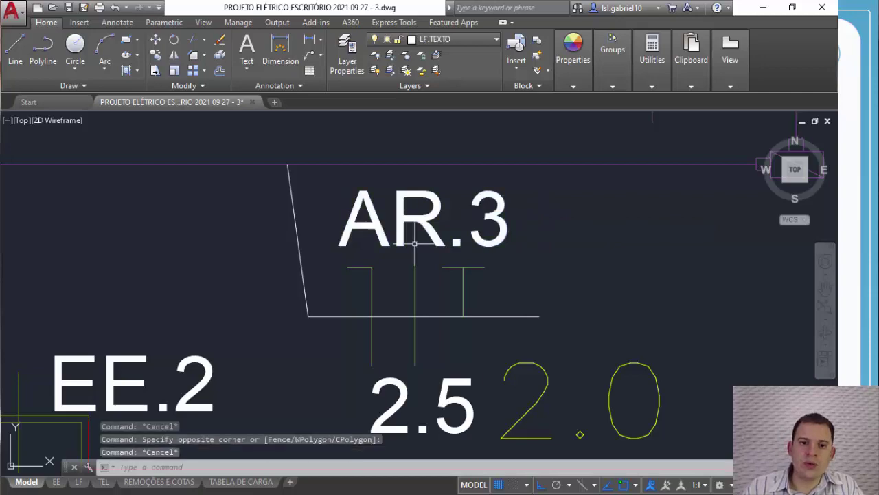
{"action": "key", "text": "Escape"}
{"action": "scroll", "coordinate": [442, 275], "scroll_direction": "down", "scroll_amount": 2}
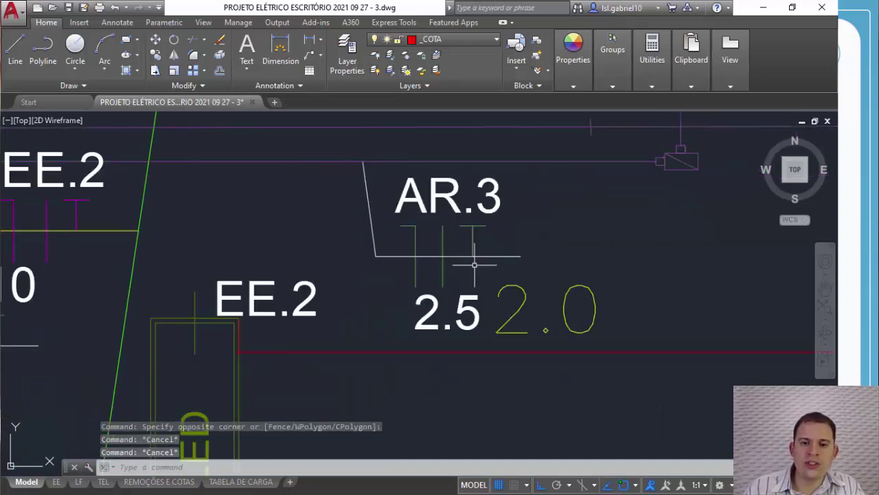
{"action": "scroll", "coordinate": [463, 287], "scroll_direction": "down", "scroll_amount": 4}
{"action": "key", "text": "Escape"}
{"action": "middle_click_drag", "start_coordinate": [560, 270], "coordinate": [573, 199]}
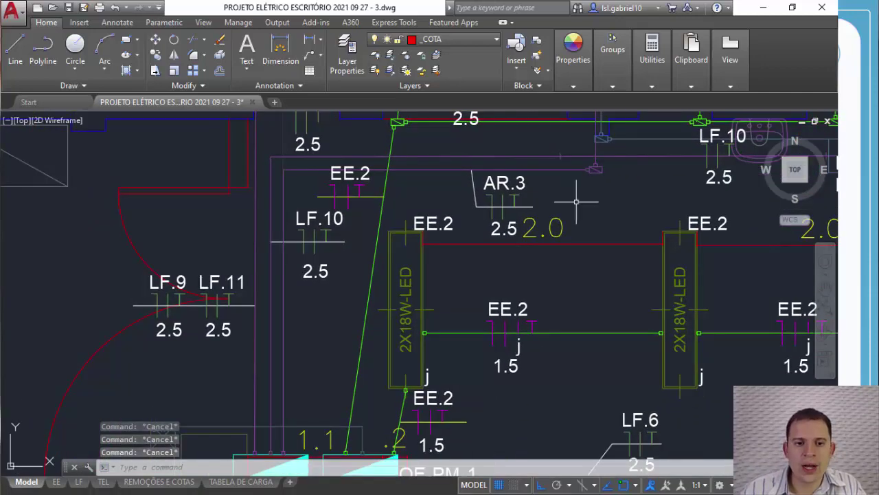
Step: Check the conduit carrying circuit AR.3 above the corridor's 2X18W-LED fixtures
{"action": "middle_click_drag", "start_coordinate": [386, 226], "coordinate": [402, 280]}
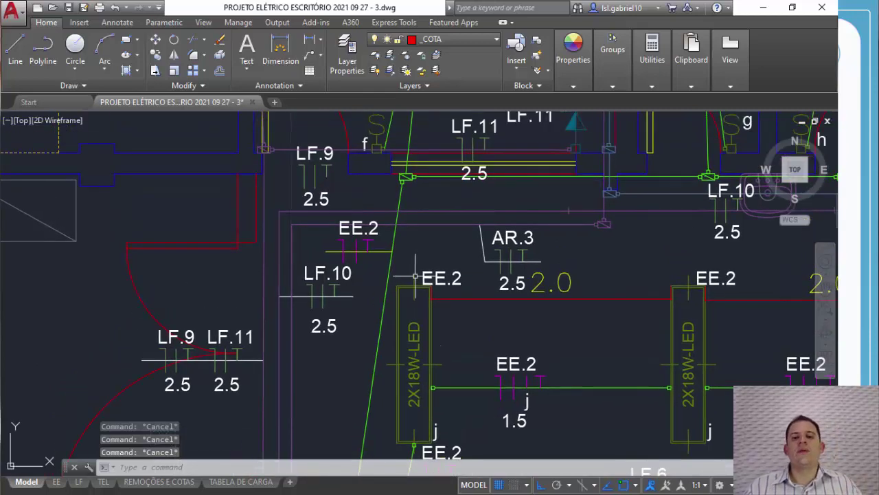
{"action": "scroll", "coordinate": [433, 231], "scroll_direction": "up", "scroll_amount": 3}
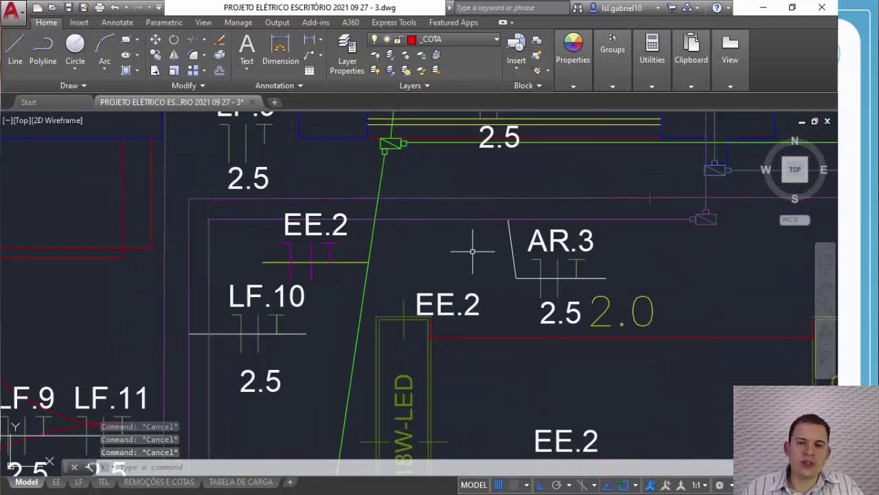
{"action": "left_click", "coordinate": [467, 220]}
{"action": "key", "text": "Escape"}
{"action": "scroll", "coordinate": [450, 258], "scroll_direction": "down", "scroll_amount": 4}
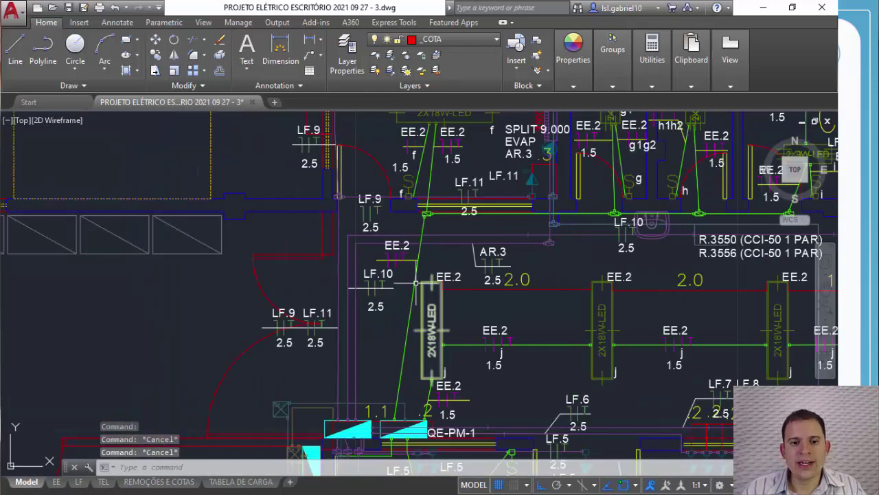
Step: Survey the wiring from panel QE-PM-1 through the ESCRITÓRIO to the rooms below, ending on the whole floor plan
{"action": "middle_click_drag", "start_coordinate": [411, 277], "coordinate": [407, 257]}
{"action": "mouse_move", "coordinate": [386, 311]}
{"action": "middle_mouse_down"}
{"action": "mouse_move", "coordinate": [382, 296]}
{"action": "mouse_move", "coordinate": [261, 216]}
{"action": "mouse_move", "coordinate": [321, 304]}
{"action": "mouse_move", "coordinate": [277, 196]}
{"action": "middle_mouse_up"}
{"action": "middle_click_drag", "start_coordinate": [491, 324], "coordinate": [500, 210]}
{"action": "mouse_move", "coordinate": [547, 384]}
{"action": "middle_mouse_down"}
{"action": "mouse_move", "coordinate": [554, 304]}
{"action": "mouse_move", "coordinate": [514, 171]}
{"action": "middle_mouse_up"}
{"action": "middle_click_drag", "start_coordinate": [557, 317], "coordinate": [561, 200]}
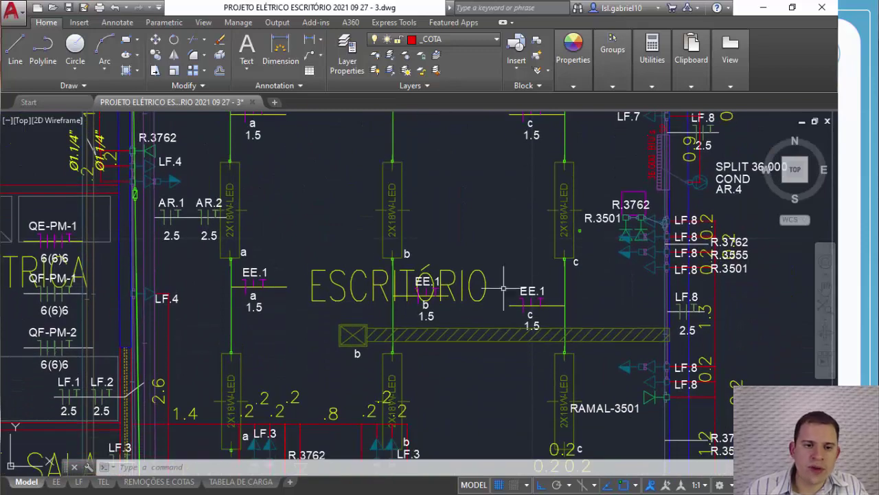
{"action": "middle_click_drag", "start_coordinate": [508, 304], "coordinate": [509, 170]}
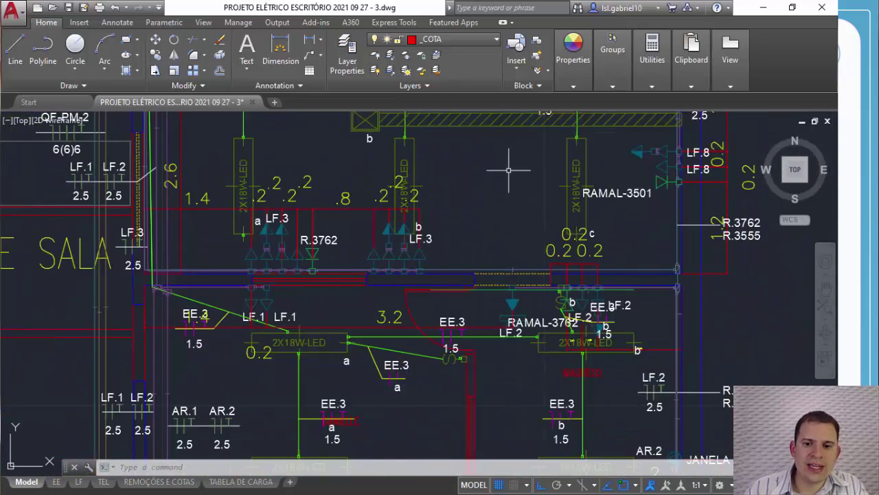
{"action": "scroll", "coordinate": [543, 250], "scroll_direction": "down", "scroll_amount": 5}
{"action": "middle_click_drag", "start_coordinate": [613, 228], "coordinate": [486, 307]}
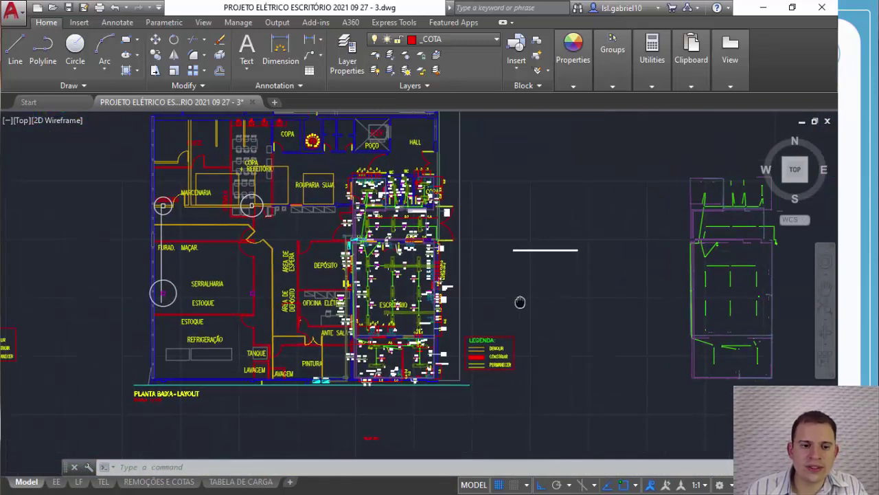
Step: Open the EE layout and examine the EE.2 lighting circuit around switches g and h and the corridor
{"action": "mouse_move", "coordinate": [64, 474]}
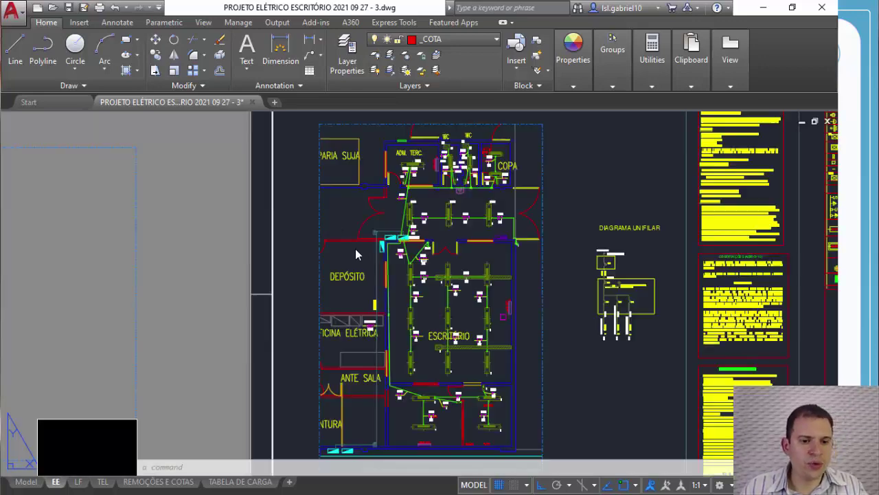
{"action": "mouse_move", "coordinate": [562, 212]}
{"action": "middle_mouse_down"}
{"action": "mouse_move", "coordinate": [474, 247]}
{"action": "mouse_move", "coordinate": [487, 215]}
{"action": "middle_mouse_up"}
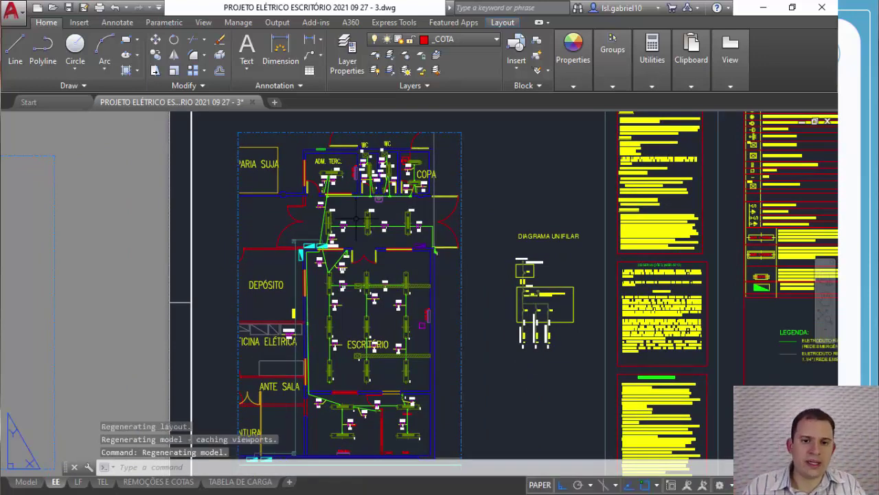
{"action": "scroll", "coordinate": [357, 220], "scroll_direction": "up", "scroll_amount": 8}
{"action": "key", "text": "Escape"}
{"action": "key", "text": "Escape"}
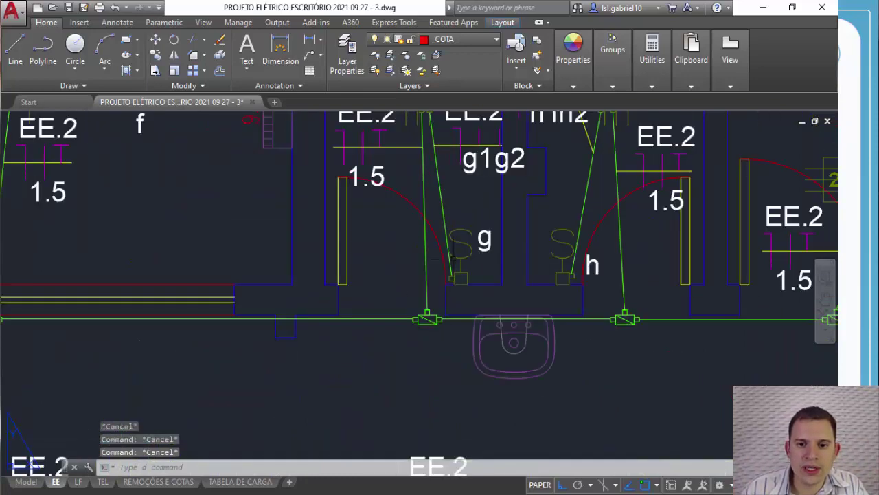
{"action": "scroll", "coordinate": [452, 260], "scroll_direction": "down", "scroll_amount": 2}
{"action": "middle_click_drag", "start_coordinate": [554, 430], "coordinate": [429, 249]}
{"action": "scroll", "coordinate": [434, 258], "scroll_direction": "down", "scroll_amount": 4}
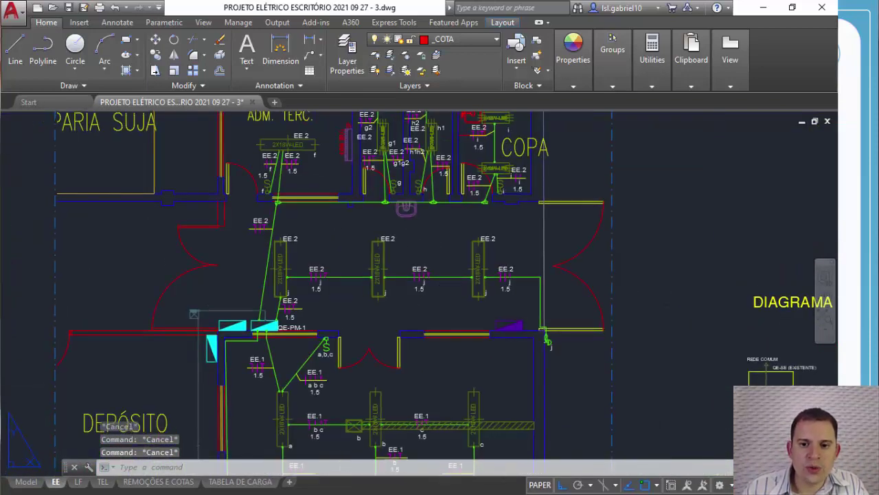
Step: Inspect the device marked j and its junction box at the end of the corridor's EE.2 circuit
{"action": "middle_click_drag", "start_coordinate": [506, 345], "coordinate": [439, 281]}
{"action": "scroll", "coordinate": [490, 281], "scroll_direction": "up", "scroll_amount": 10}
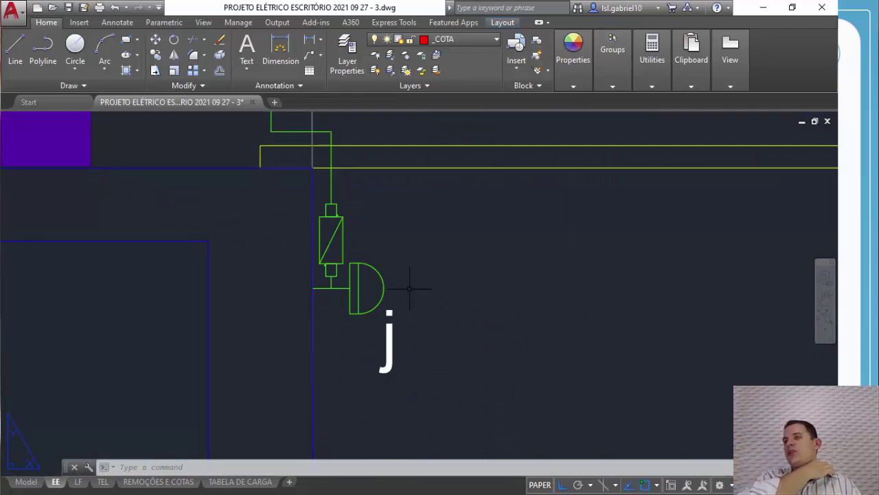
{"action": "scroll", "coordinate": [410, 289], "scroll_direction": "down", "scroll_amount": 10}
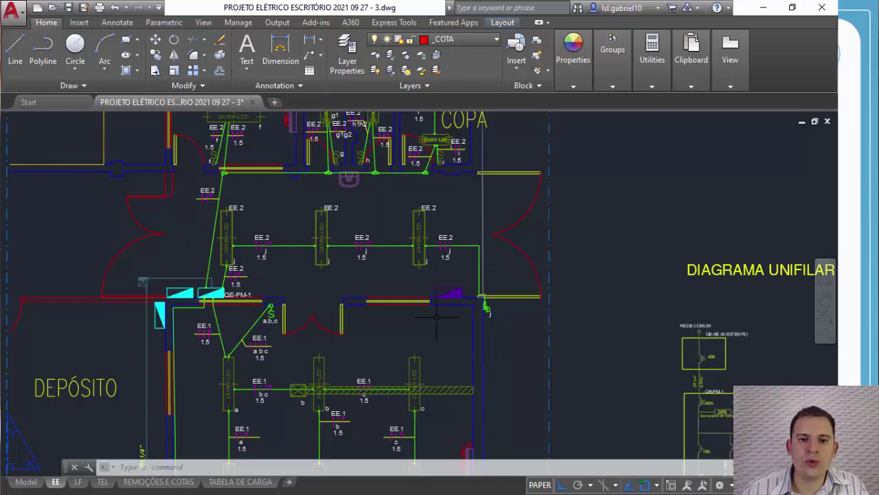
Step: Review the EE.1 lighting circuit of the ESCRITÓRIO on the EE layout
{"action": "middle_click_drag", "start_coordinate": [450, 310], "coordinate": [472, 242]}
{"action": "key", "text": "Escape"}
{"action": "key", "text": "Escape"}
{"action": "key", "text": "Escape"}
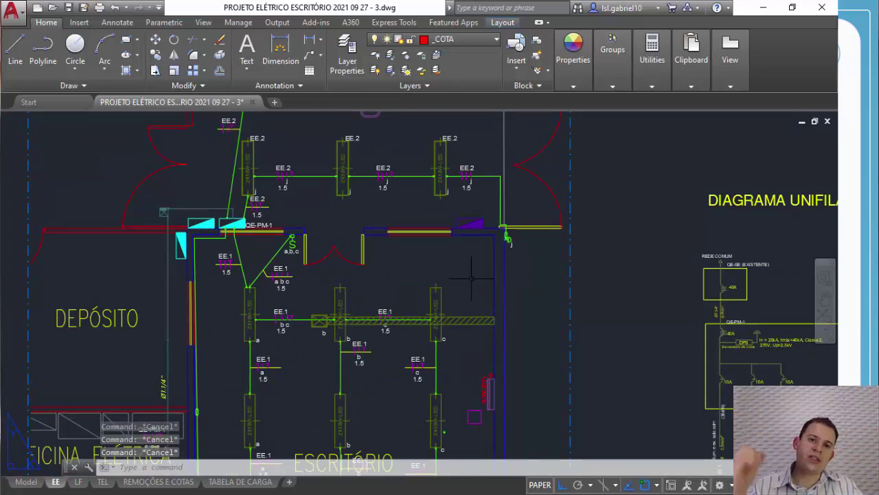
{"action": "middle_click_drag", "start_coordinate": [390, 286], "coordinate": [440, 173]}
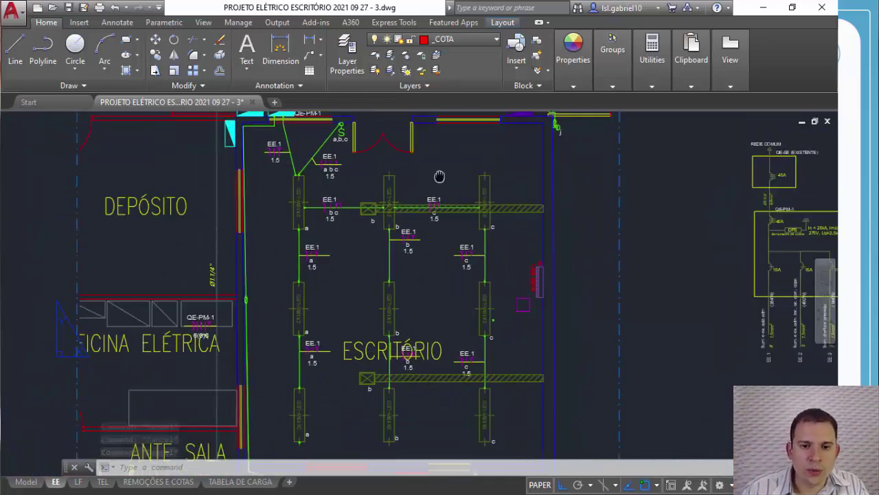
Step: Examine the single-line diagram on the EE layout from the QE-SE supply through QE-PM-1 down to circuits EE.1, EE.2 and EE.3
{"action": "scroll", "coordinate": [401, 215], "scroll_direction": "up", "scroll_amount": 5}
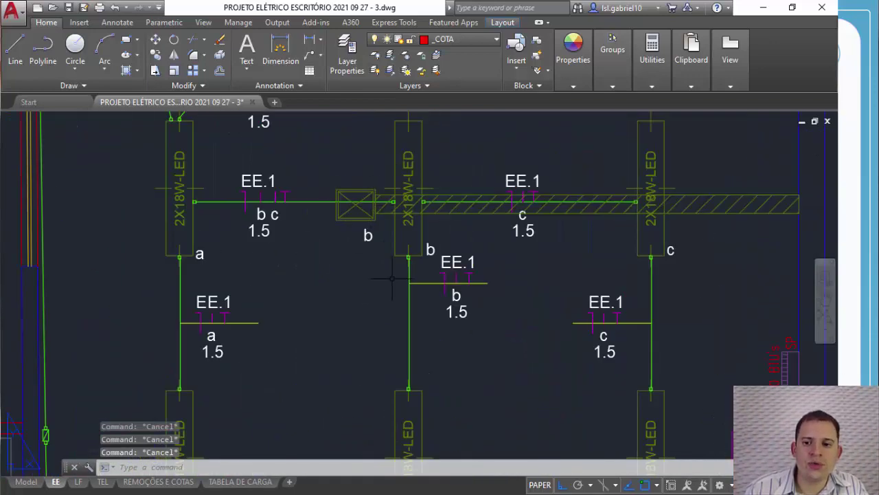
{"action": "middle_click_drag", "start_coordinate": [387, 281], "coordinate": [386, 126]}
{"action": "scroll", "coordinate": [520, 199], "scroll_direction": "down", "scroll_amount": 4}
{"action": "middle_click_drag", "start_coordinate": [810, 177], "coordinate": [456, 227]}
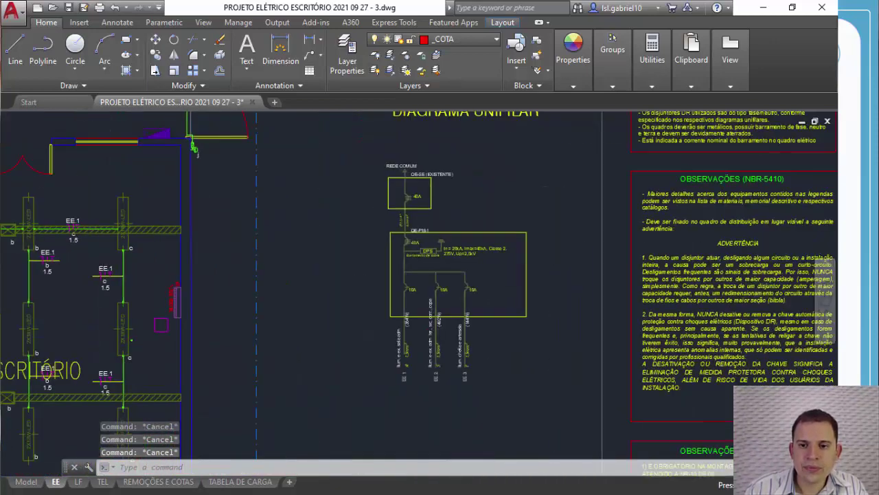
{"action": "scroll", "coordinate": [453, 227], "scroll_direction": "up", "scroll_amount": 5}
{"action": "middle_click_drag", "start_coordinate": [413, 205], "coordinate": [406, 238]}
{"action": "scroll", "coordinate": [395, 242], "scroll_direction": "down", "scroll_amount": 2}
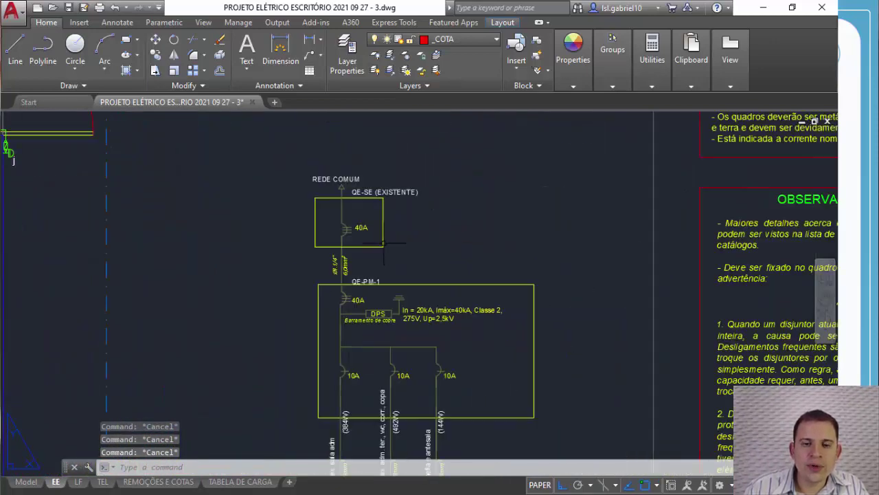
{"action": "scroll", "coordinate": [374, 306], "scroll_direction": "up", "scroll_amount": 5}
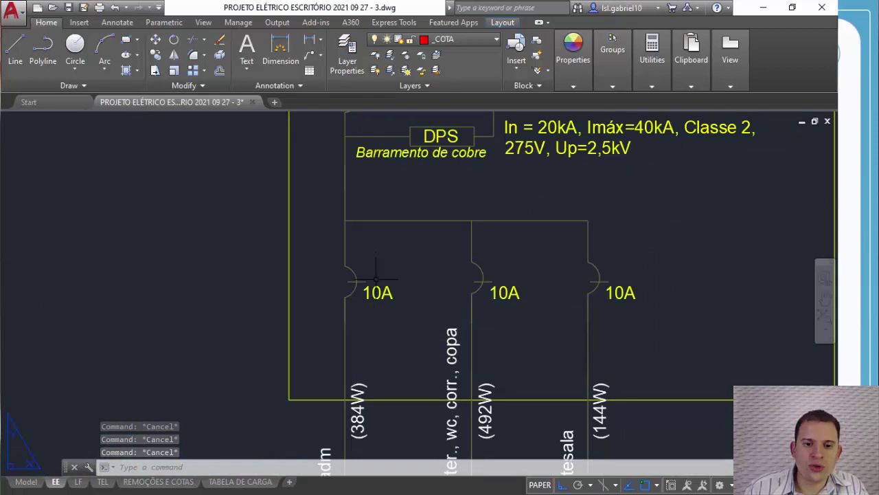
{"action": "middle_click_drag", "start_coordinate": [379, 298], "coordinate": [383, 119]}
{"action": "middle_click_drag", "start_coordinate": [337, 333], "coordinate": [347, 243]}
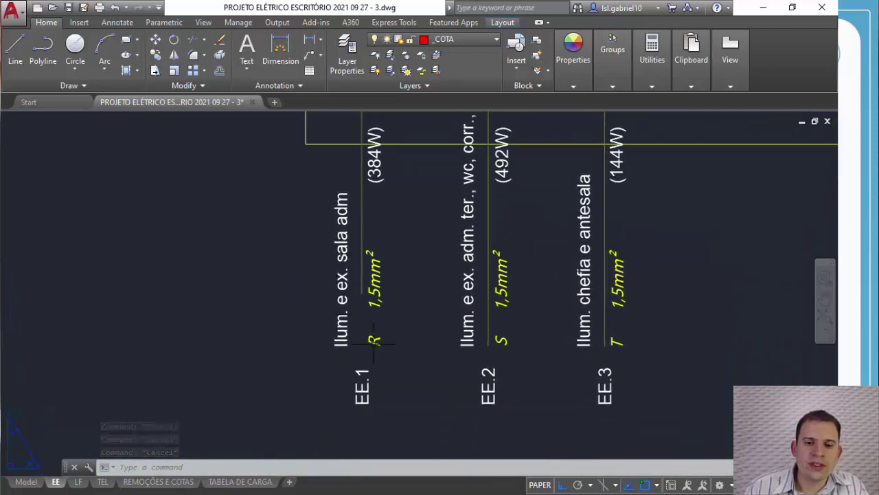
{"action": "scroll", "coordinate": [361, 382], "scroll_direction": "up", "scroll_amount": 3}
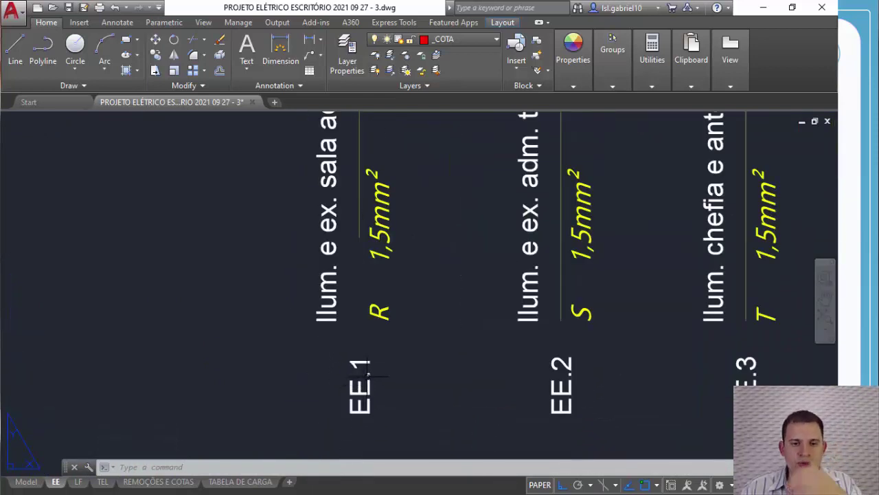
Step: Survey the general and NBR-5410 observation notes beside the EE layout's single-line diagram
{"action": "scroll", "coordinate": [387, 232], "scroll_direction": "down", "scroll_amount": 8}
{"action": "mouse_move", "coordinate": [440, 196]}
{"action": "middle_mouse_down"}
{"action": "mouse_move", "coordinate": [380, 299]}
{"action": "mouse_move", "coordinate": [333, 335]}
{"action": "middle_mouse_up"}
{"action": "mouse_move", "coordinate": [534, 176]}
{"action": "middle_mouse_down"}
{"action": "mouse_move", "coordinate": [462, 245]}
{"action": "mouse_move", "coordinate": [302, 358]}
{"action": "middle_mouse_up"}
{"action": "scroll", "coordinate": [460, 270], "scroll_direction": "down", "scroll_amount": 3}
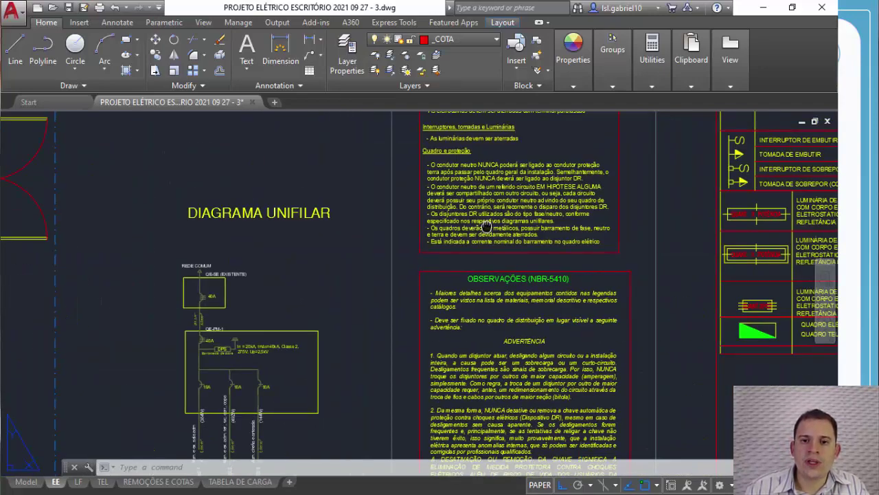
{"action": "middle_click_drag", "start_coordinate": [482, 228], "coordinate": [403, 361]}
{"action": "mouse_move", "coordinate": [433, 224]}
{"action": "middle_mouse_down"}
{"action": "mouse_move", "coordinate": [355, 302]}
{"action": "mouse_move", "coordinate": [262, 363]}
{"action": "middle_mouse_up"}
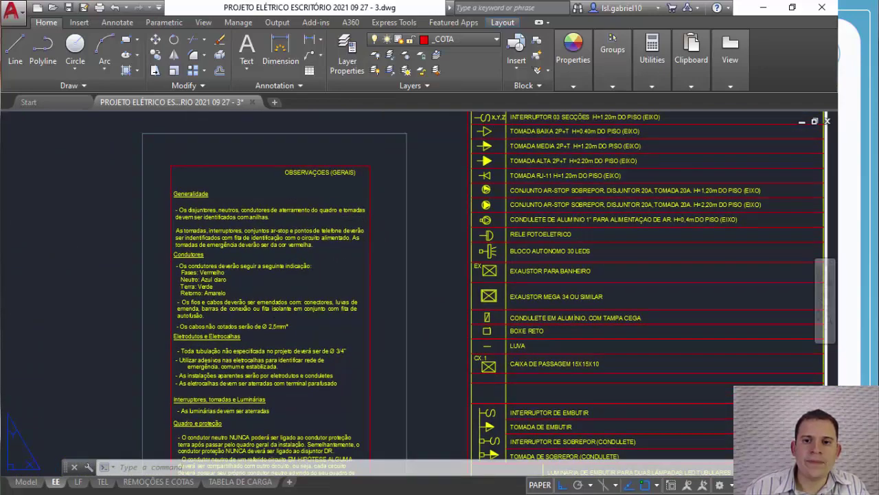
Step: Review the LEGENDA table on the EE layout, from the switch and outlet symbols down to the luminaires and panels
{"action": "middle_click_drag", "start_coordinate": [487, 158], "coordinate": [357, 251]}
{"action": "scroll", "coordinate": [454, 173], "scroll_direction": "up", "scroll_amount": 4}
{"action": "scroll", "coordinate": [425, 261], "scroll_direction": "down", "scroll_amount": 2}
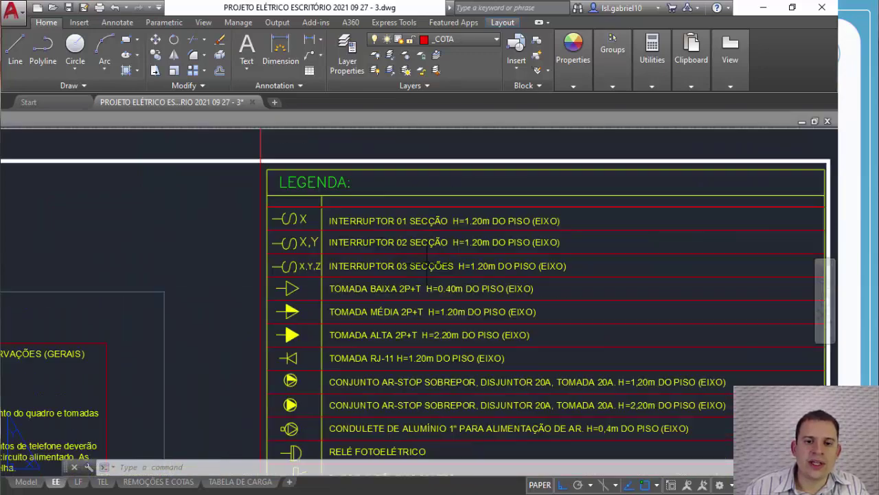
{"action": "mouse_move", "coordinate": [457, 295]}
{"action": "middle_mouse_down"}
{"action": "mouse_move", "coordinate": [456, 147]}
{"action": "mouse_move", "coordinate": [455, 230]}
{"action": "middle_mouse_up"}
{"action": "scroll", "coordinate": [419, 314], "scroll_direction": "down", "scroll_amount": 2}
{"action": "mouse_move", "coordinate": [418, 313]}
{"action": "middle_mouse_down"}
{"action": "mouse_move", "coordinate": [427, 306]}
{"action": "mouse_move", "coordinate": [446, 89]}
{"action": "middle_mouse_up"}
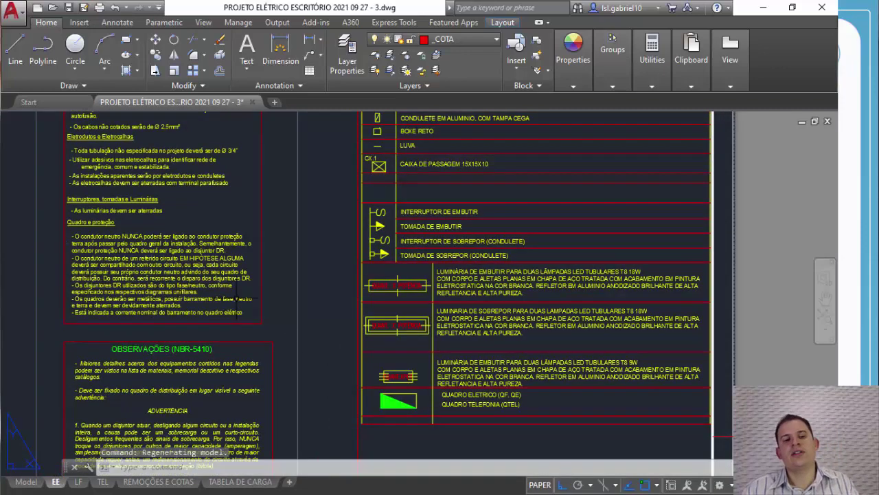
Step: Return to the PLANTA ELÉTRICA - REDE EMERGÊNCIA floor plan and view the EE.2 rooms around the WCs and COPA
{"action": "middle_click_drag", "start_coordinate": [200, 294], "coordinate": [575, 137]}
{"action": "middle_click_drag", "start_coordinate": [289, 291], "coordinate": [560, 162]}
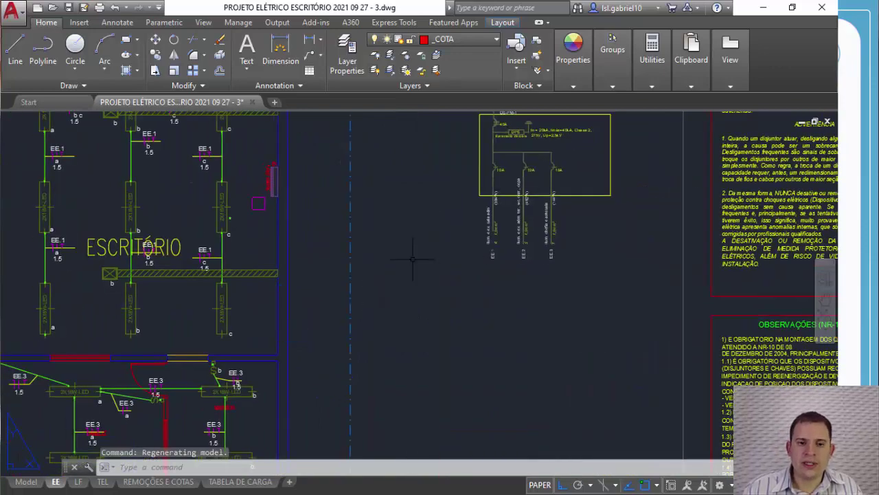
{"action": "scroll", "coordinate": [379, 282], "scroll_direction": "down", "scroll_amount": 2}
{"action": "scroll", "coordinate": [371, 217], "scroll_direction": "down", "scroll_amount": 2}
{"action": "middle_click_drag", "start_coordinate": [375, 210], "coordinate": [463, 351]}
{"action": "middle_click_drag", "start_coordinate": [471, 195], "coordinate": [468, 217]}
{"action": "scroll", "coordinate": [425, 241], "scroll_direction": "up", "scroll_amount": 4}
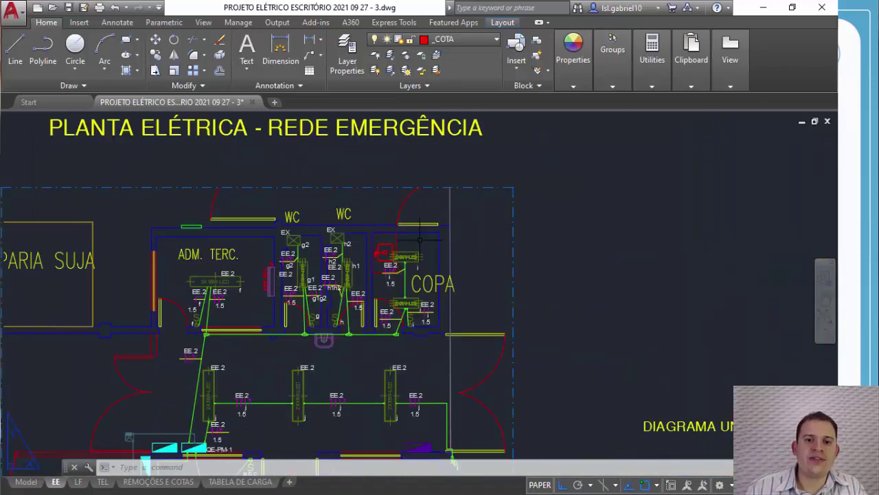
Step: Open the LF layout and view its single-line diagram for panel QF-PM-1, including the LF and air-conditioning circuits
{"action": "left_click", "coordinate": [78, 482]}
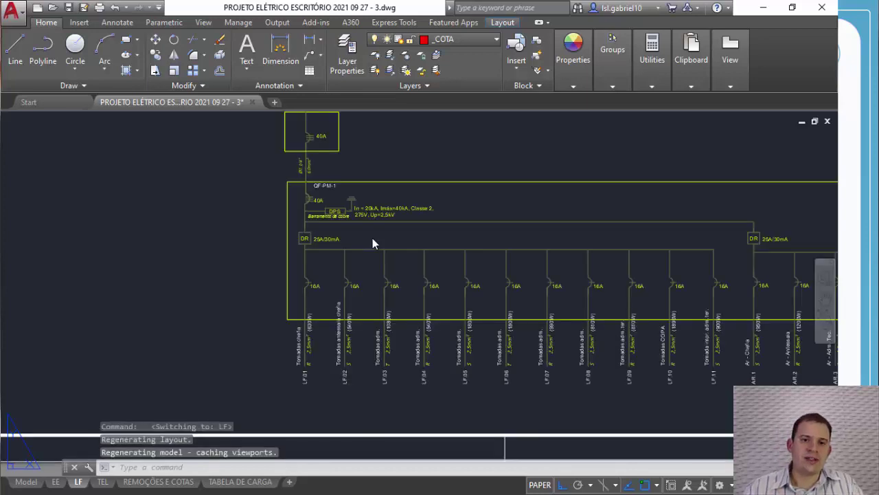
{"action": "left_click", "coordinate": [373, 239]}
{"action": "key", "text": "Escape"}
{"action": "key", "text": "Escape"}
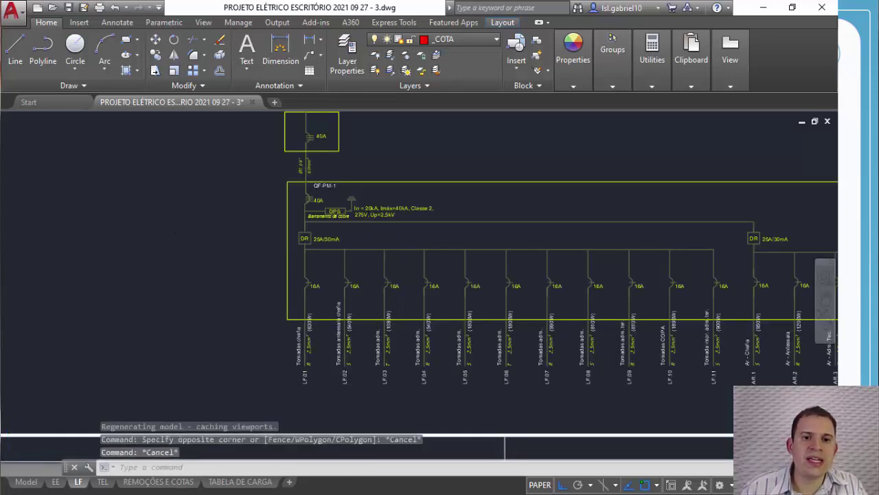
{"action": "scroll", "coordinate": [174, 215], "scroll_direction": "down", "scroll_amount": 2}
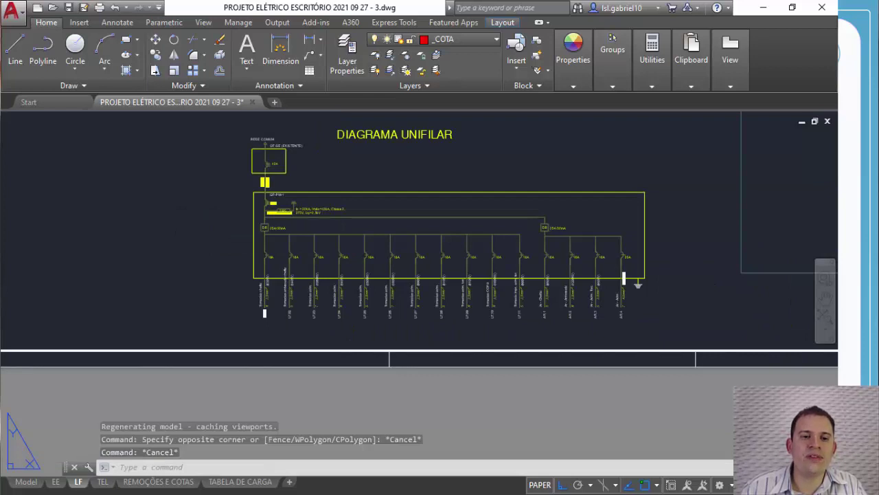
{"action": "scroll", "coordinate": [221, 192], "scroll_direction": "down", "scroll_amount": 2}
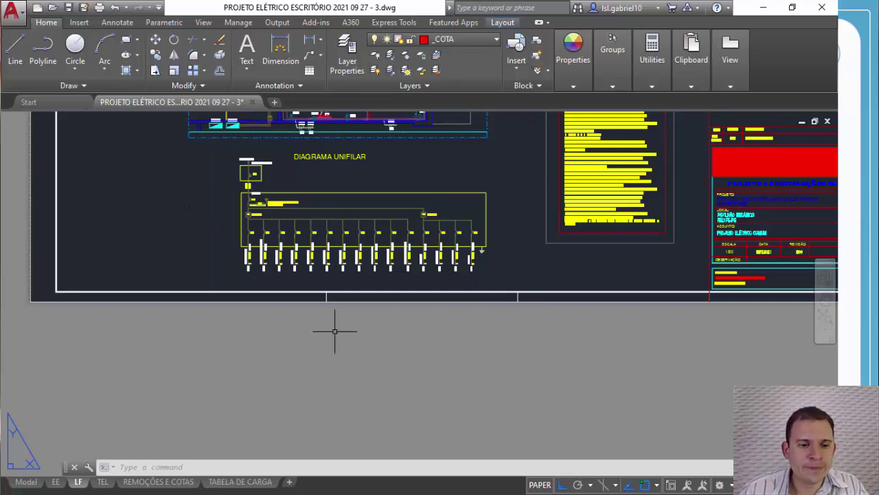
Step: Switch to the OS - ORÇAMENTO - ESCRITÓRIO workbook in Excel and review the breaker rows, ending at the top of Planilha Orçamentária
{"action": "key", "text": "alt+Tab"}
{"action": "left_click", "coordinate": [416, 306]}
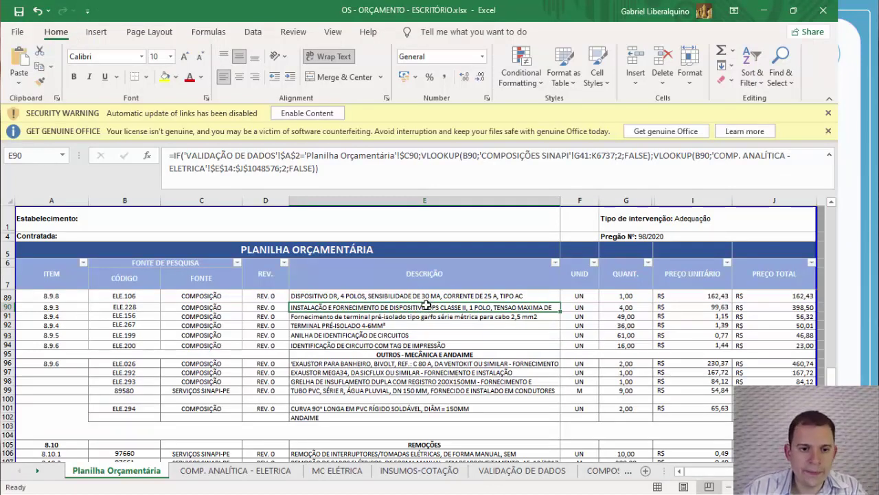
{"action": "scroll", "coordinate": [427, 306], "scroll_direction": "down", "scroll_amount": 1}
{"action": "scroll", "coordinate": [412, 307], "scroll_direction": "up", "scroll_amount": 2}
{"action": "left_click", "coordinate": [402, 306]}
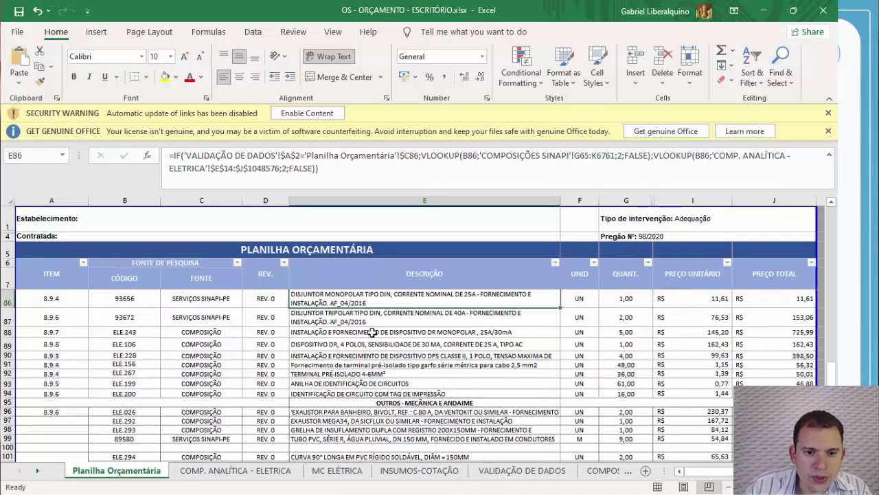
{"action": "left_click", "coordinate": [414, 318]}
{"action": "scroll", "coordinate": [489, 336], "scroll_direction": "up", "scroll_amount": 2}
{"action": "scroll", "coordinate": [490, 335], "scroll_direction": "up", "scroll_amount": 20}
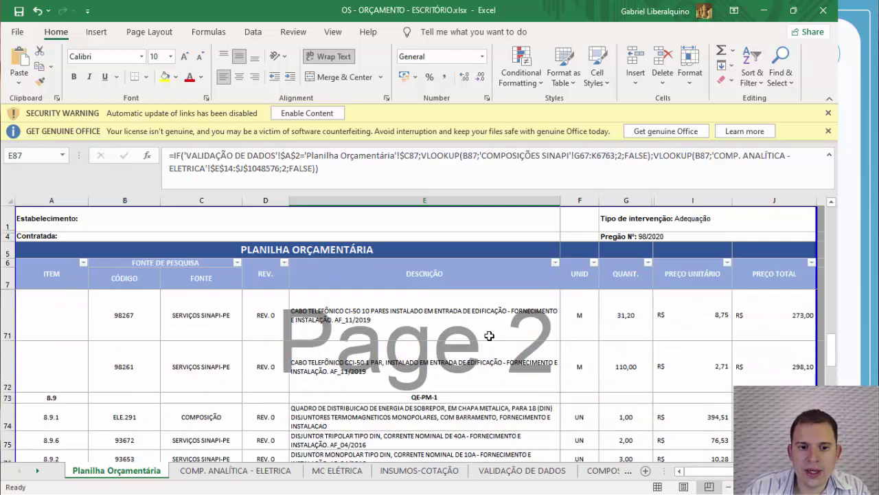
{"action": "scroll", "coordinate": [489, 335], "scroll_direction": "up", "scroll_amount": 2}
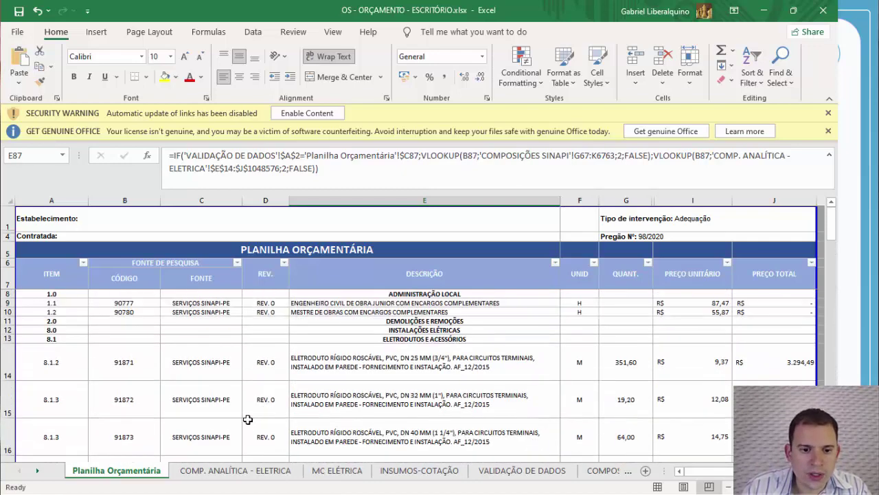
Step: Open the MC ELÉTRICA sheet and review its material quantities, from BOXE RETO down to the TOMADA MEDIA entries
{"action": "left_click", "coordinate": [337, 470]}
{"action": "left_click", "coordinate": [219, 272]}
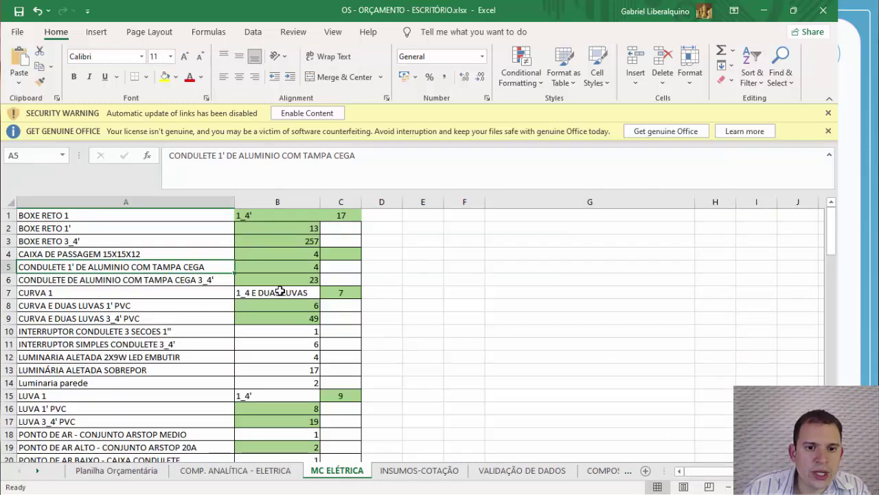
{"action": "left_click", "coordinate": [305, 240]}
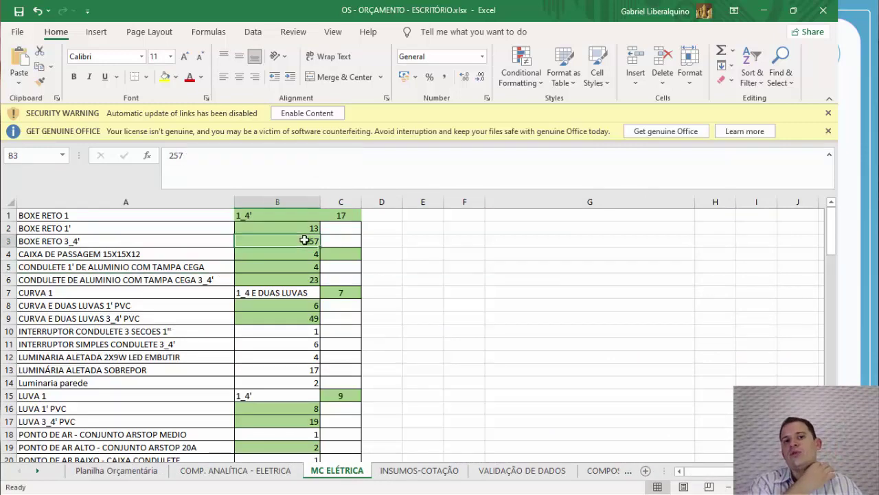
{"action": "left_click", "coordinate": [207, 217]}
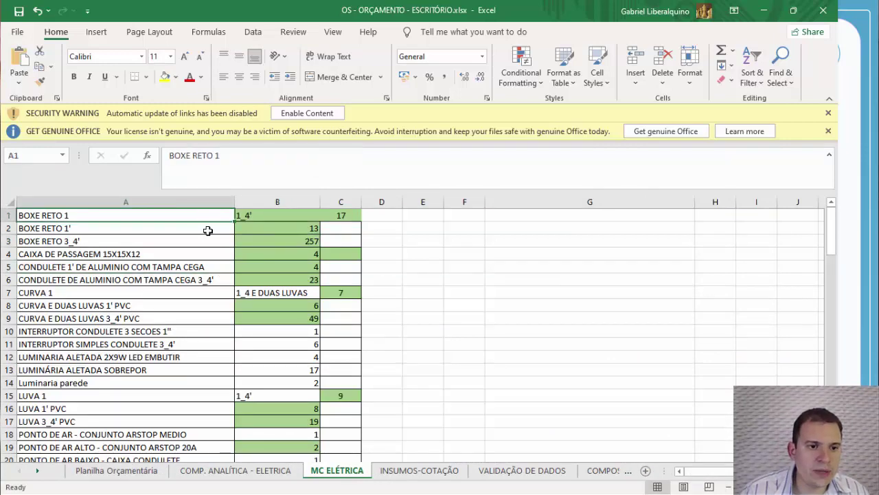
{"action": "scroll", "coordinate": [214, 279], "scroll_direction": "down", "scroll_amount": 1}
{"action": "scroll", "coordinate": [190, 382], "scroll_direction": "down", "scroll_amount": 3}
{"action": "left_click", "coordinate": [190, 383]}
{"action": "scroll", "coordinate": [190, 383], "scroll_direction": "down", "scroll_amount": 1}
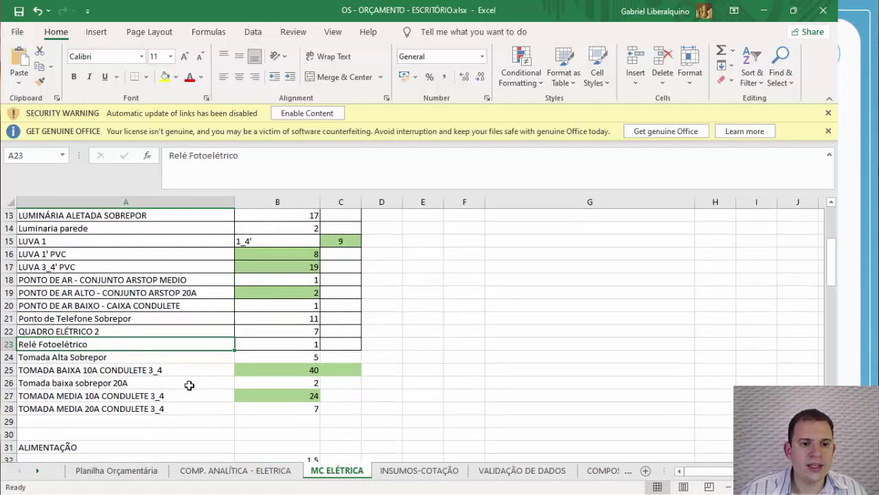
{"action": "left_click", "coordinate": [192, 392]}
{"action": "scroll", "coordinate": [288, 393], "scroll_direction": "up", "scroll_amount": 4}
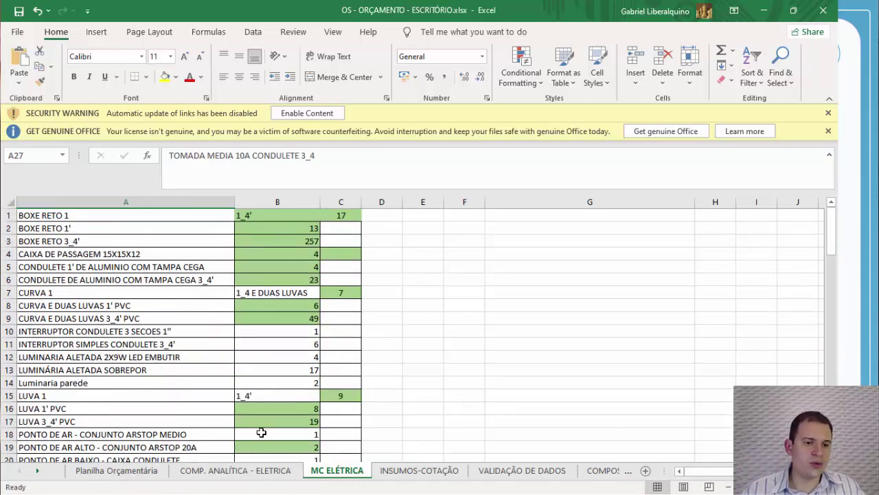
Step: Inspect the quantity formulas on Planilha Orçamentária for the 3/4" conduit, box reto, condulete and outlet rows
{"action": "left_click", "coordinate": [116, 470]}
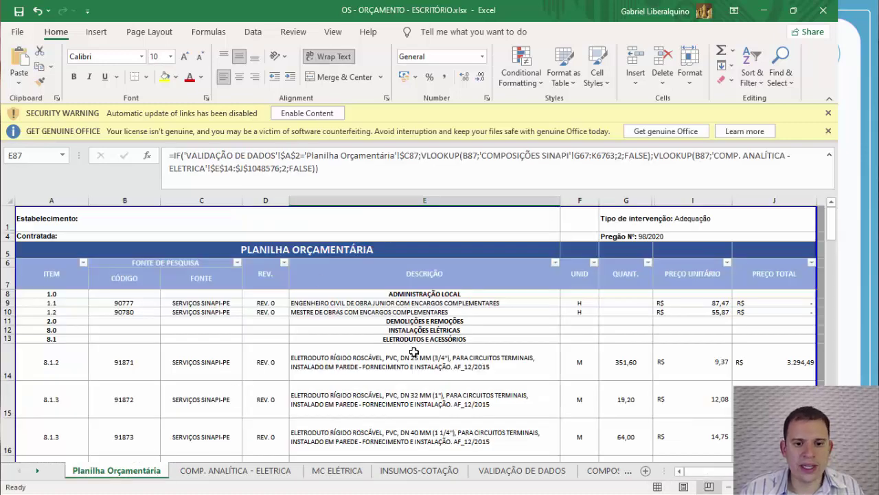
{"action": "scroll", "coordinate": [612, 334], "scroll_direction": "down", "scroll_amount": 2}
{"action": "left_click", "coordinate": [622, 334]}
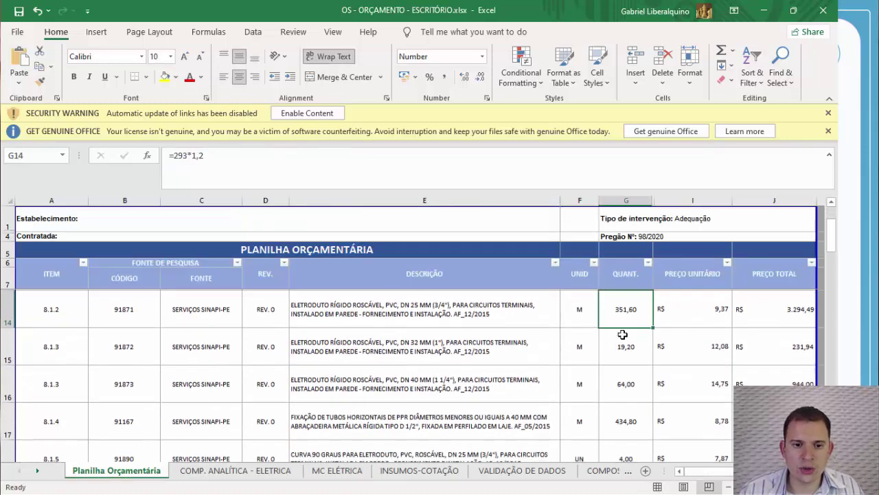
{"action": "scroll", "coordinate": [622, 334], "scroll_direction": "down", "scroll_amount": 3}
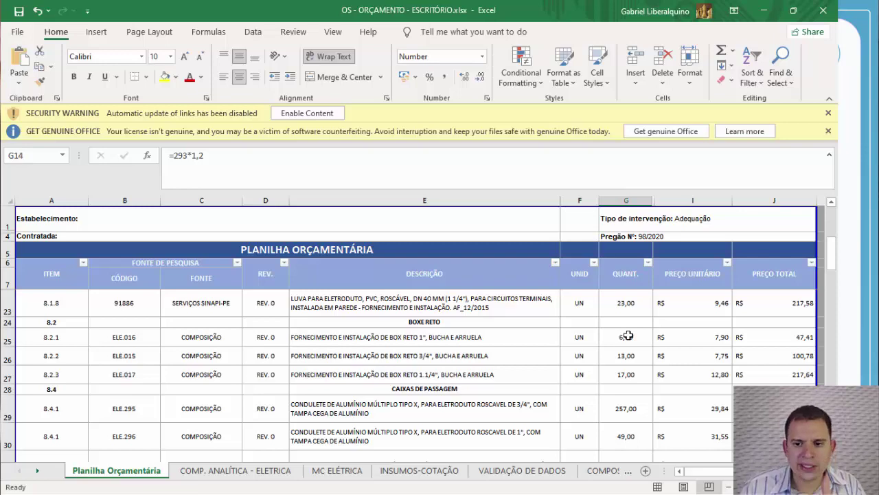
{"action": "left_click", "coordinate": [635, 355]}
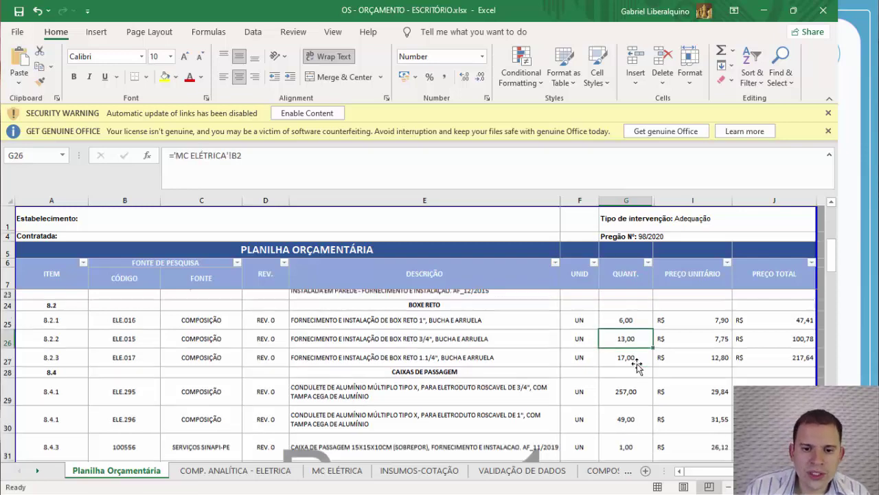
{"action": "scroll", "coordinate": [635, 354], "scroll_direction": "down", "scroll_amount": 1}
{"action": "left_click", "coordinate": [632, 353]}
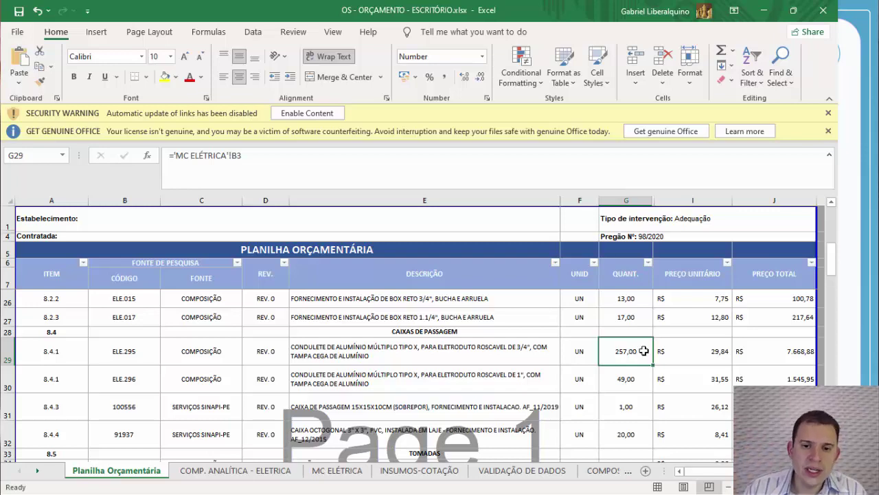
{"action": "scroll", "coordinate": [632, 352], "scroll_direction": "down", "scroll_amount": 2}
{"action": "left_click", "coordinate": [633, 345]}
{"action": "scroll", "coordinate": [635, 344], "scroll_direction": "down", "scroll_amount": 2}
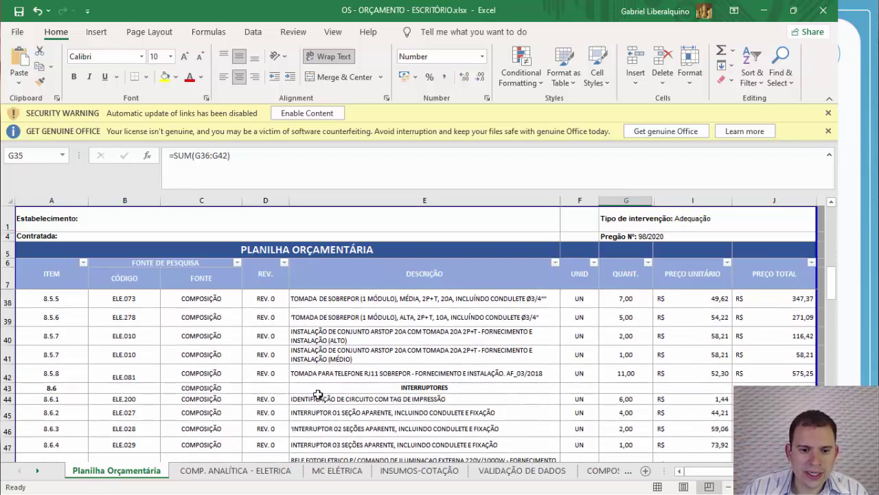
Step: Go to the LUMINÁRIA section and inspect the description, code and unit-price formula of item 8.7.1
{"action": "scroll", "coordinate": [481, 384], "scroll_direction": "down", "scroll_amount": 2}
{"action": "left_click", "coordinate": [471, 380]}
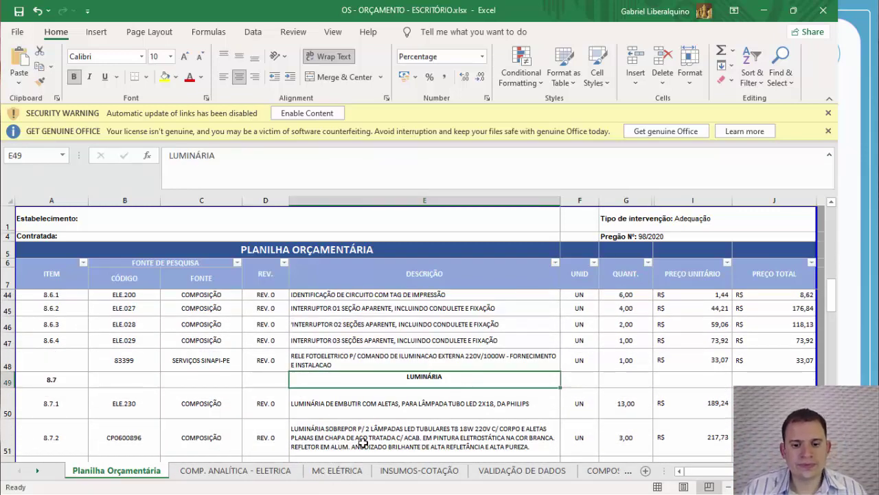
{"action": "scroll", "coordinate": [522, 362], "scroll_direction": "down", "scroll_amount": 1}
{"action": "scroll", "coordinate": [532, 365], "scroll_direction": "down", "scroll_amount": 2}
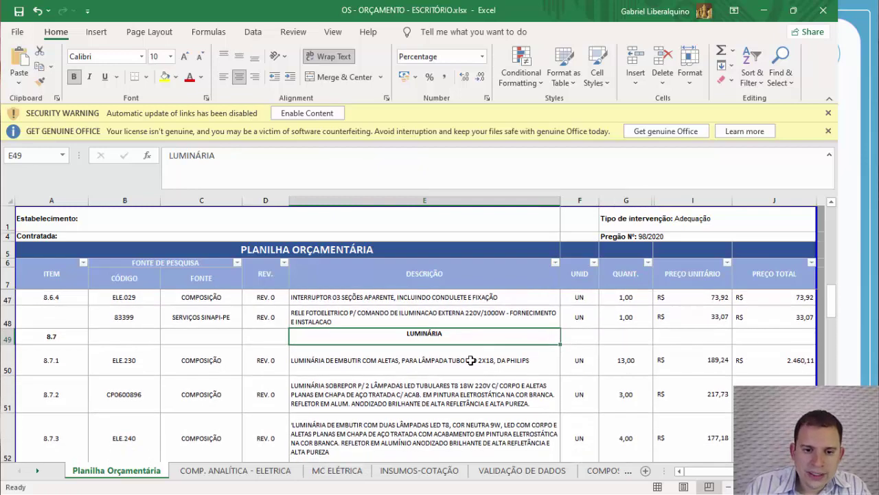
{"action": "left_click", "coordinate": [373, 359]}
{"action": "left_click", "coordinate": [143, 362]}
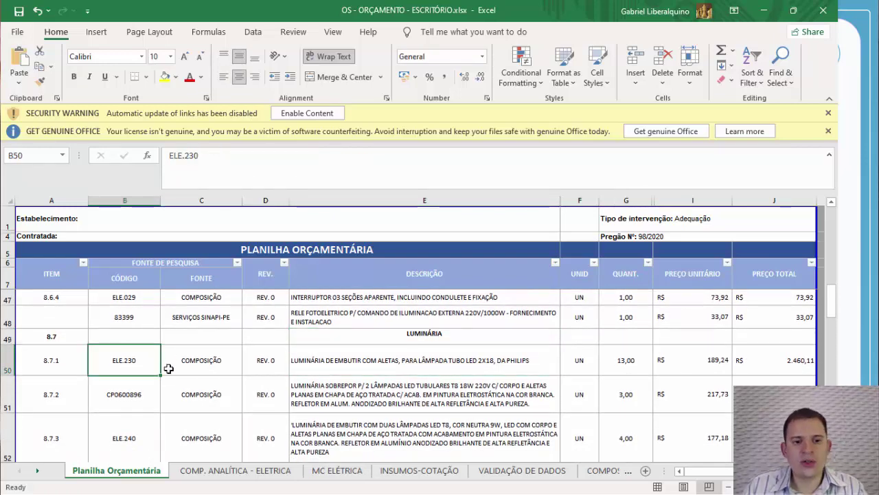
{"action": "left_click", "coordinate": [659, 363]}
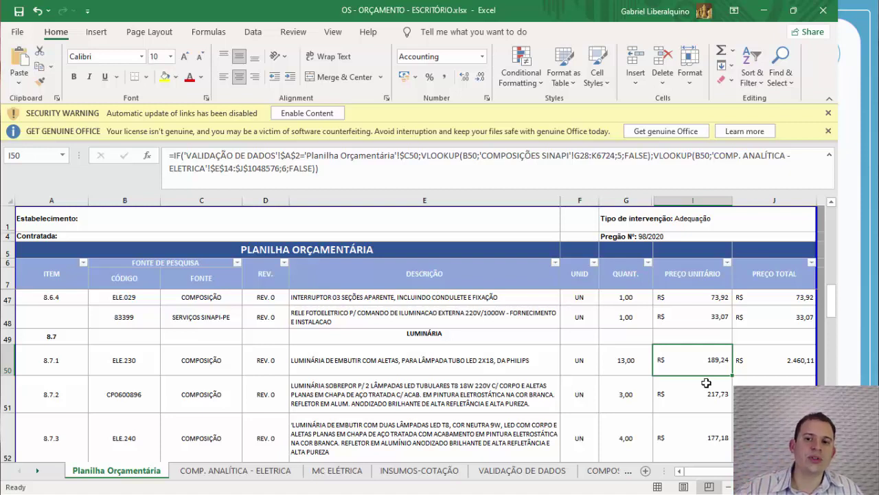
Step: Inspect the unit-price formula, description and quantity of luminaire item 8.7.3 on Planilha Orçamentária
{"action": "scroll", "coordinate": [706, 382], "scroll_direction": "down", "scroll_amount": 1}
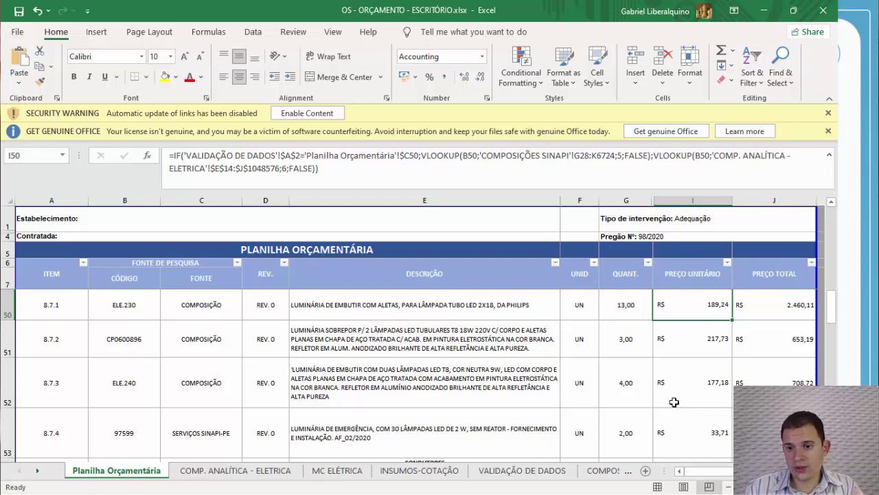
{"action": "left_click", "coordinate": [682, 396]}
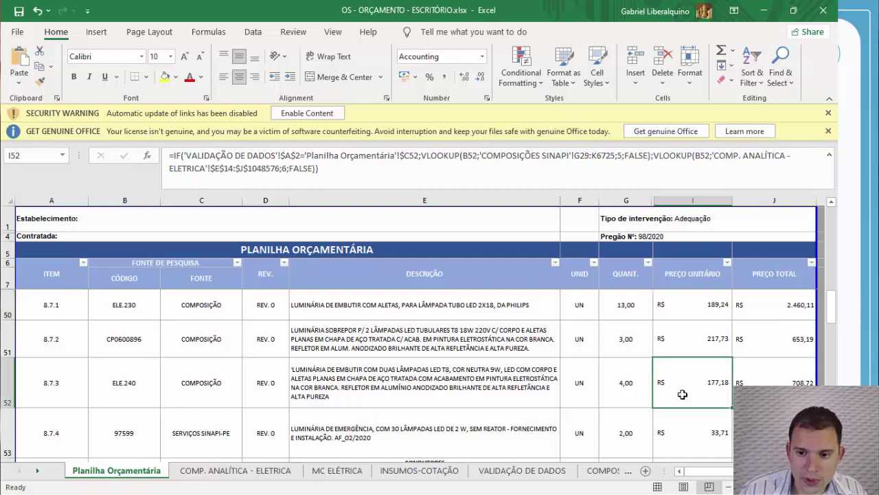
{"action": "left_click", "coordinate": [529, 373]}
{"action": "left_click", "coordinate": [689, 375]}
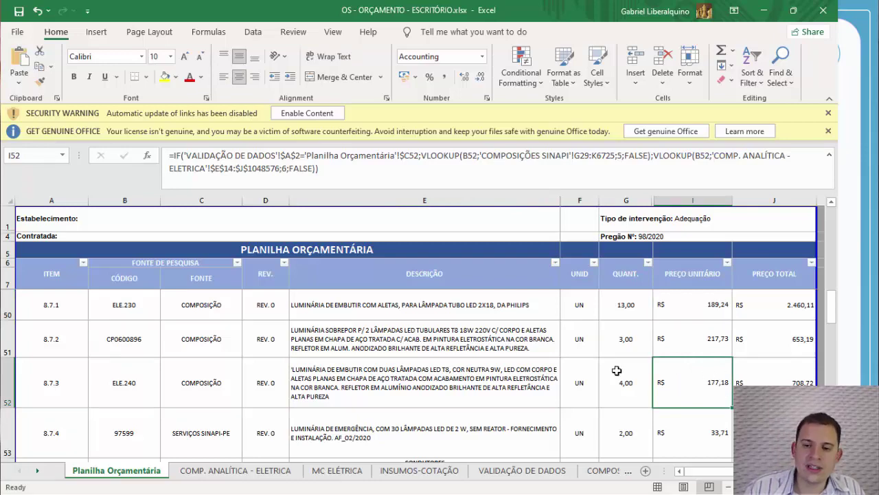
{"action": "left_click", "coordinate": [632, 384]}
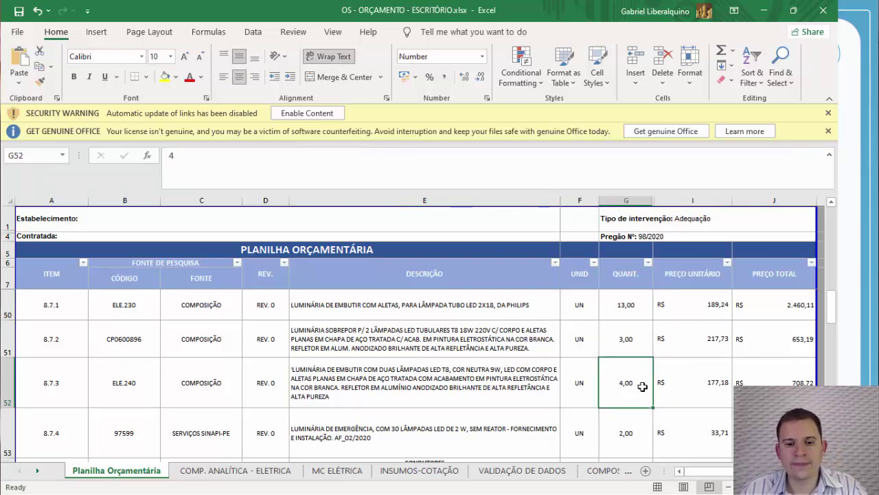
Step: Review the closing rows of the budget, from the REMOÇÕES items through the discount, discounted total and BDI lines
{"action": "scroll", "coordinate": [642, 386], "scroll_direction": "down", "scroll_amount": 15}
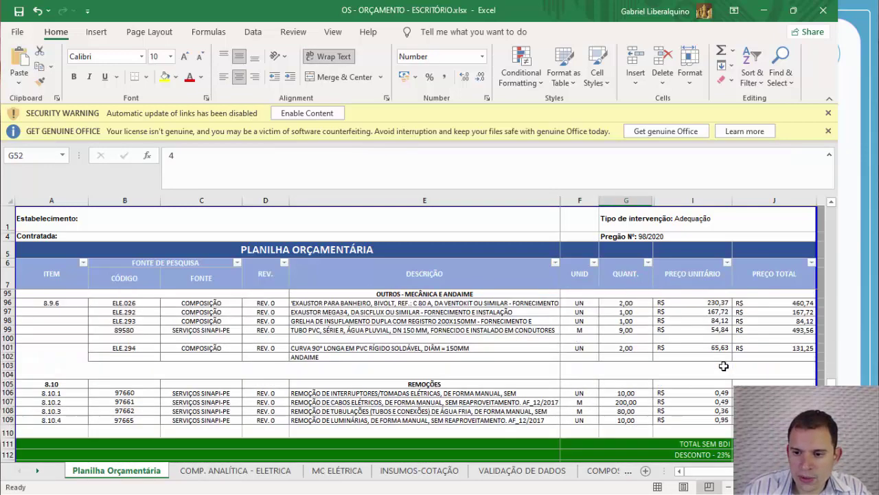
{"action": "scroll", "coordinate": [723, 366], "scroll_direction": "down", "scroll_amount": 3}
{"action": "scroll", "coordinate": [722, 364], "scroll_direction": "up", "scroll_amount": 4}
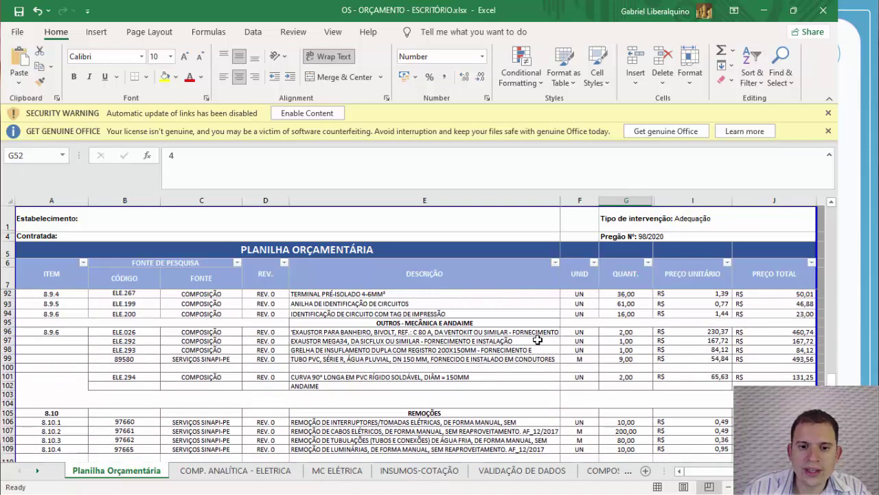
{"action": "scroll", "coordinate": [556, 343], "scroll_direction": "down", "scroll_amount": 3}
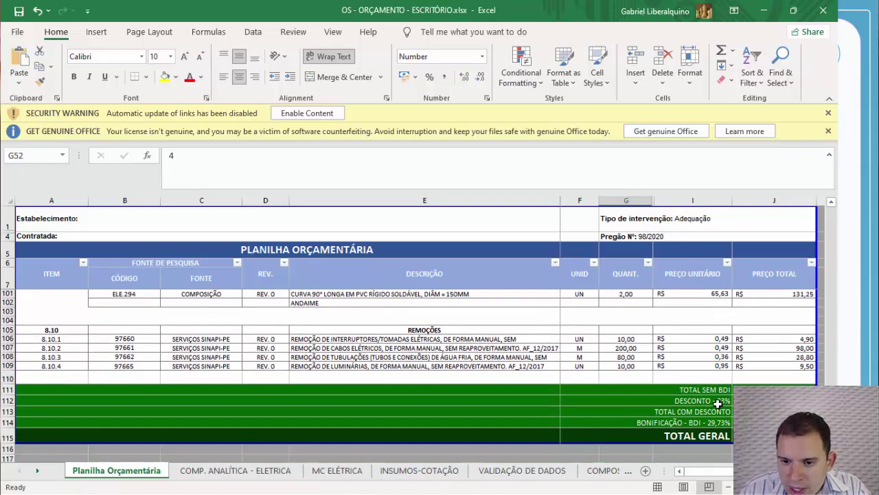
{"action": "left_click", "coordinate": [721, 401]}
{"action": "key", "text": "Down"}
{"action": "key", "text": "Down"}
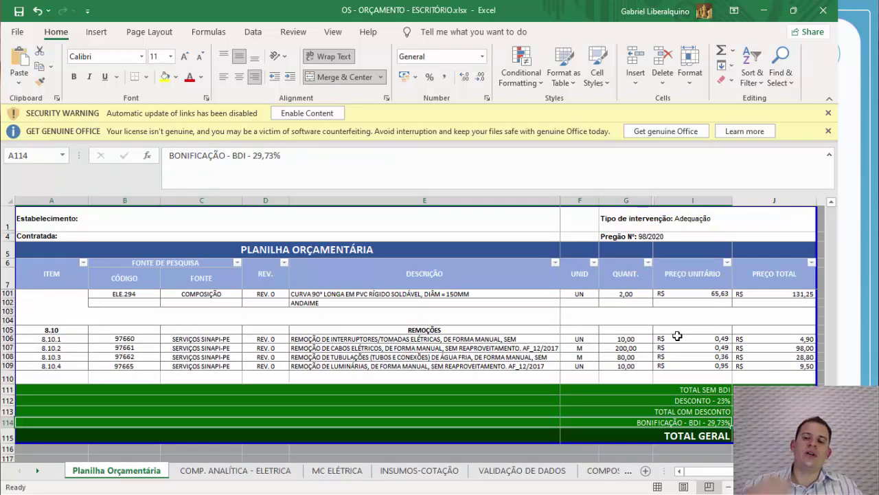
Step: Return to ADMINISTRAÇÃO LOCAL and inspect the ENGENHEIRO CIVIL DE OBRA JUNIOR and MESTRE DE OBRAS descriptions
{"action": "scroll", "coordinate": [676, 332], "scroll_direction": "up", "scroll_amount": 15}
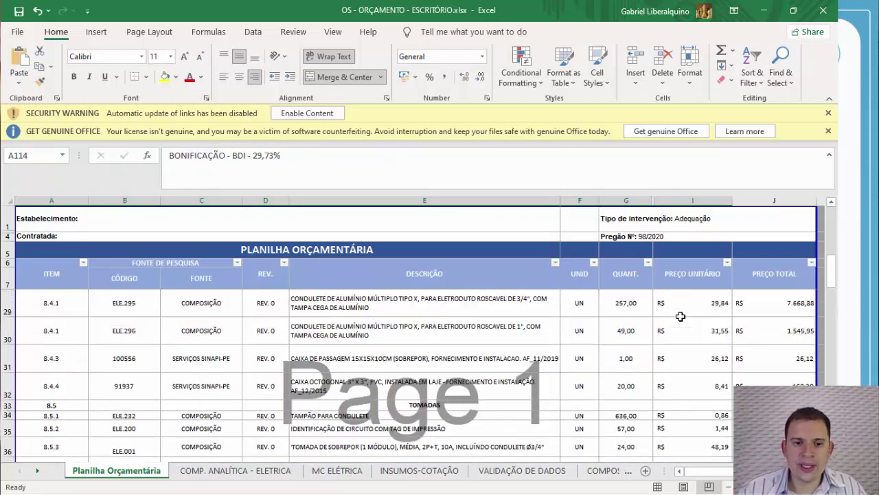
{"action": "left_click", "coordinate": [527, 302]}
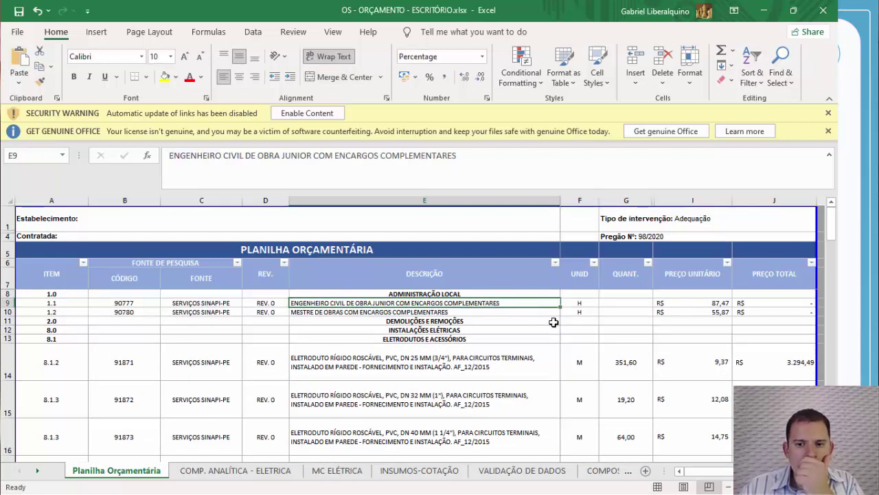
{"action": "left_click", "coordinate": [401, 311]}
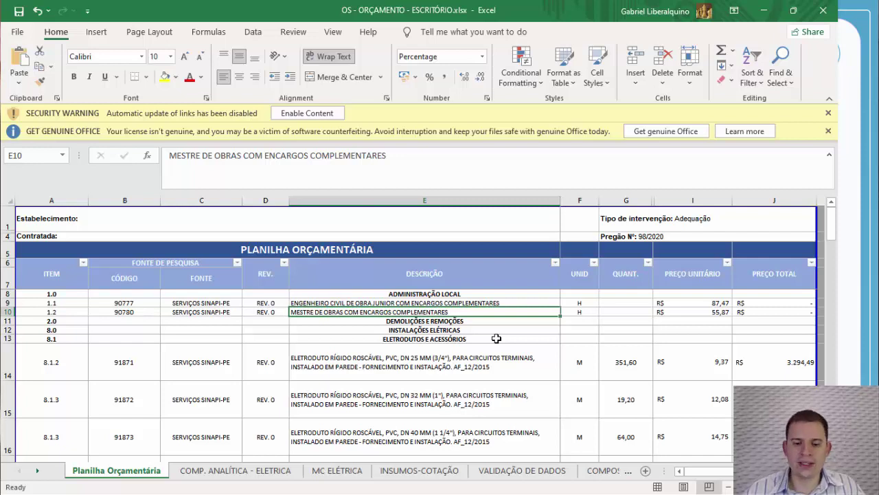
Step: Switch to the office electrical project in AutoCAD and turn on the VIEWPORT layer in the LF layout
{"action": "key", "text": "alt+Tab"}
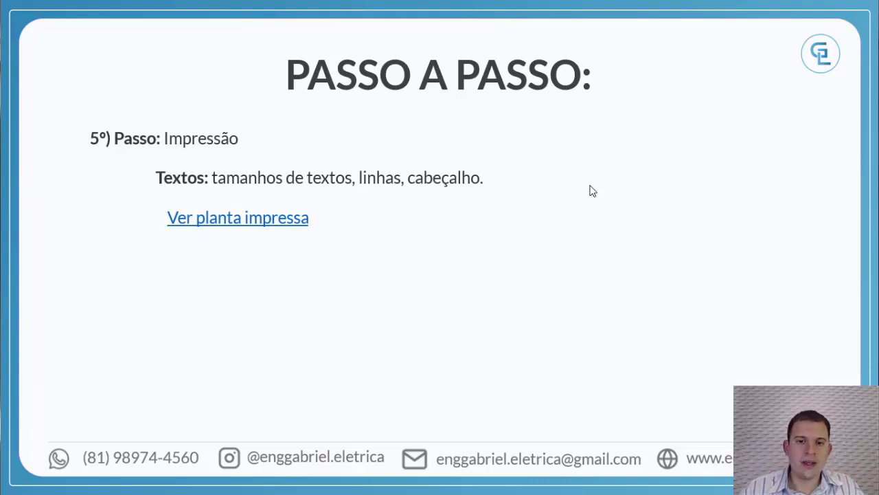
{"action": "key", "text": "alt+Tab"}
{"action": "left_click", "coordinate": [197, 249]}
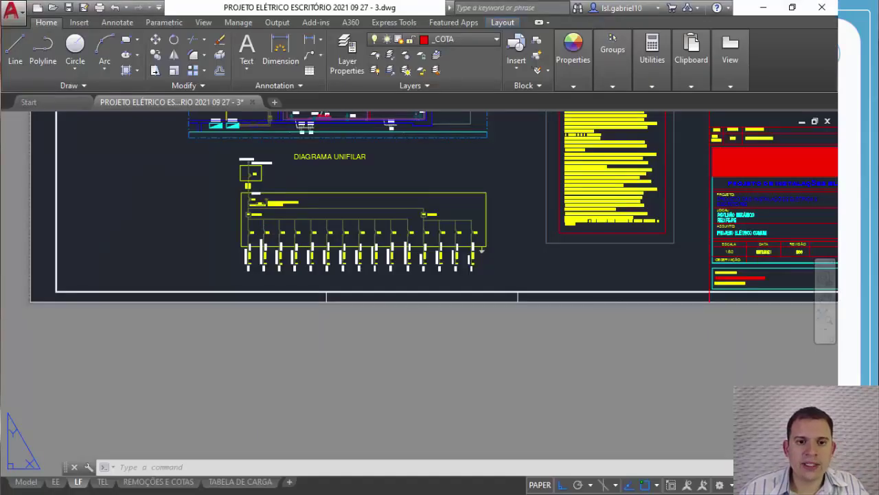
{"action": "key", "text": "Escape"}
{"action": "key", "text": "Escape"}
{"action": "key", "text": "Escape"}
{"action": "scroll", "coordinate": [192, 161], "scroll_direction": "up", "scroll_amount": 4}
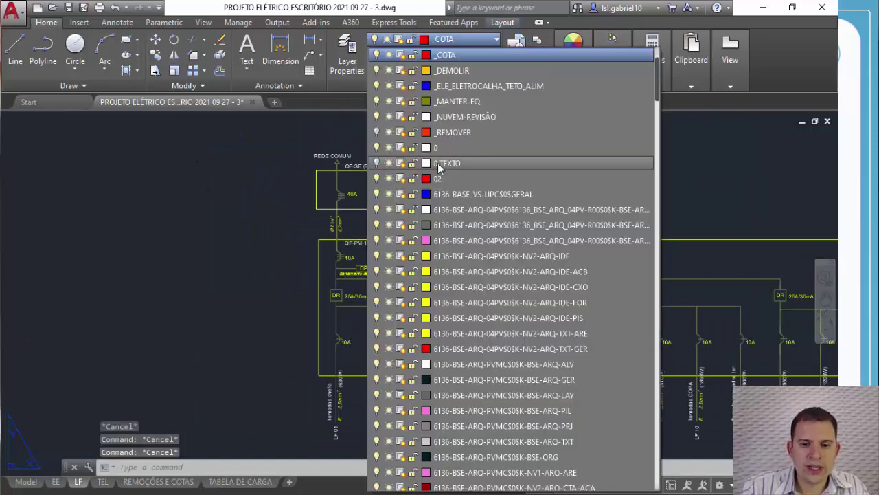
{"action": "scroll", "coordinate": [437, 166], "scroll_direction": "down", "scroll_amount": 10}
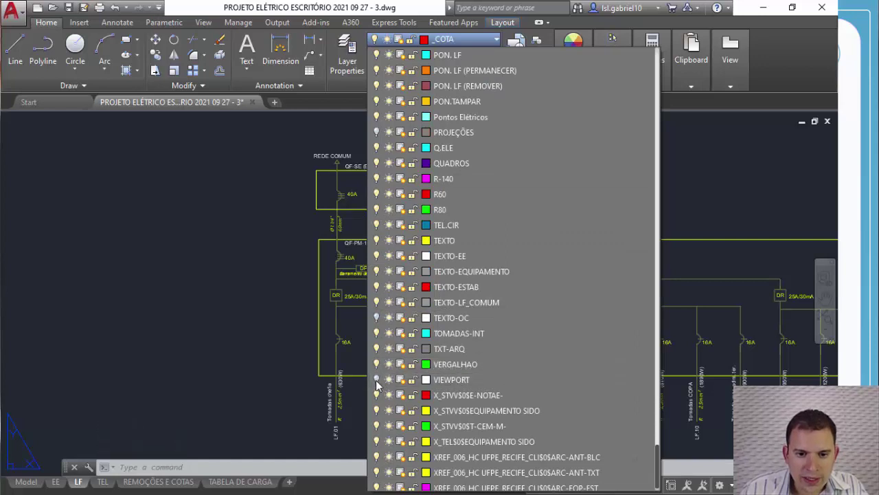
{"action": "left_click", "coordinate": [253, 218]}
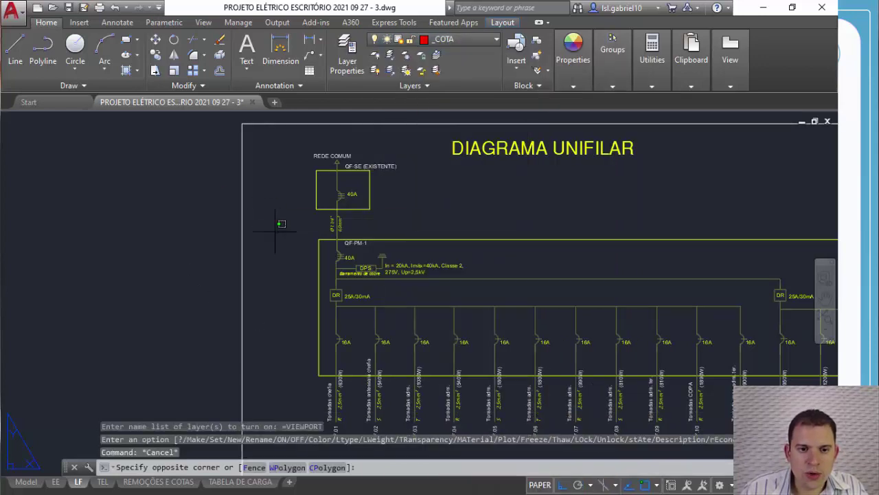
Step: Check the scale properties of the viewport framing DIAGRAMA UNIFILAR, leaving it unchanged
{"action": "left_click", "coordinate": [243, 231]}
{"action": "type", "text": "PR"}
{"action": "key", "text": "Return"}
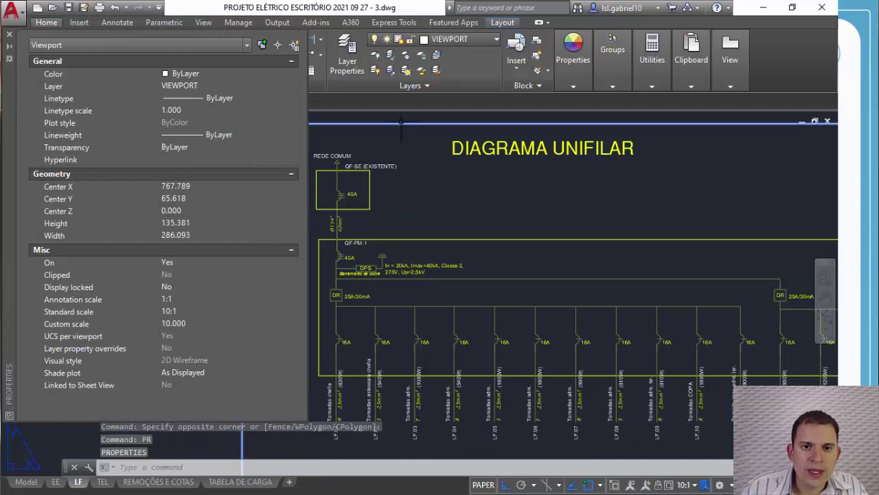
{"action": "key", "text": "Escape"}
{"action": "key", "text": "Escape"}
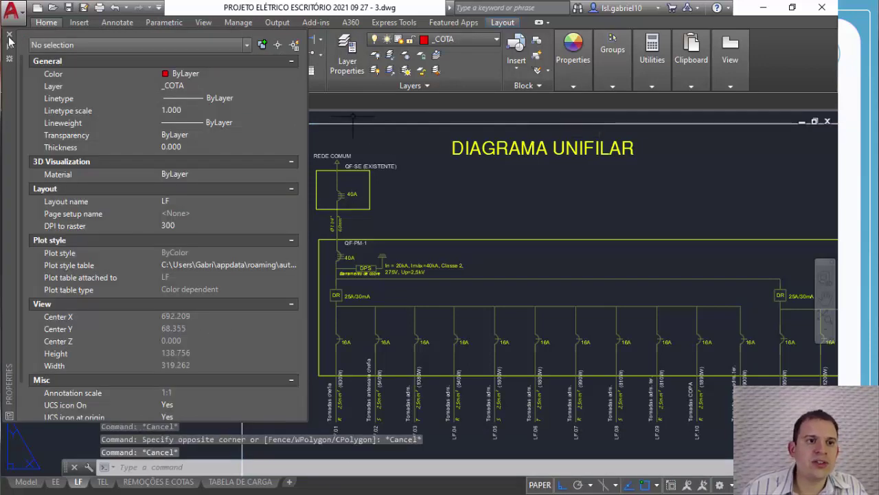
{"action": "left_click", "coordinate": [9, 35]}
{"action": "key", "text": "Escape"}
{"action": "key", "text": "Escape"}
Step: Measure the text height of the LF.2 circuit label on the floor plan with the DIST command
{"action": "scroll", "coordinate": [315, 204], "scroll_direction": "down", "scroll_amount": 5}
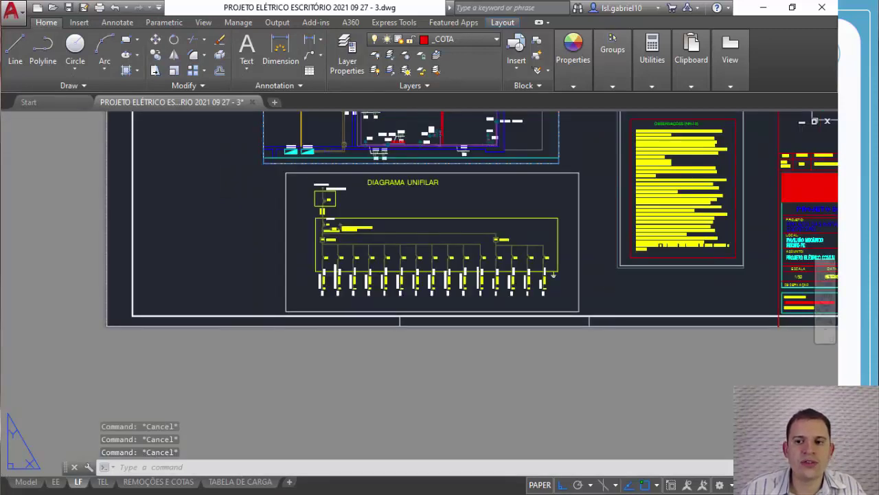
{"action": "scroll", "coordinate": [107, 171], "scroll_direction": "down", "scroll_amount": 3}
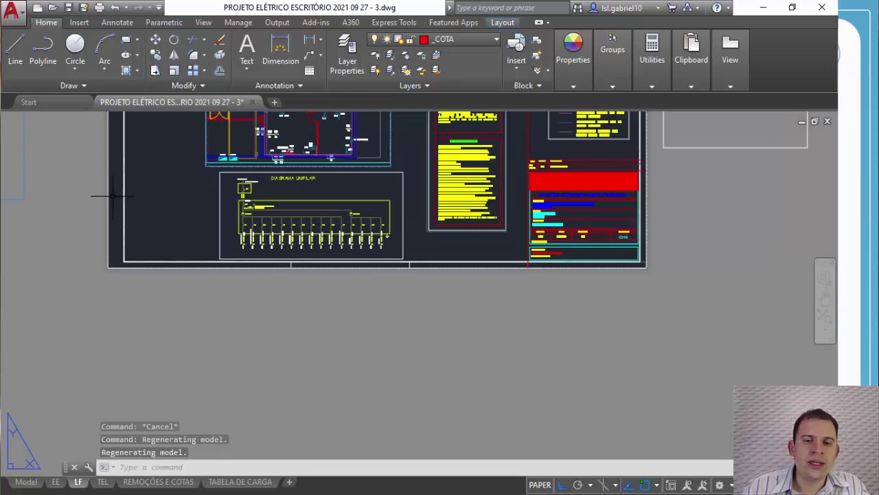
{"action": "middle_click_drag", "start_coordinate": [264, 162], "coordinate": [276, 225]}
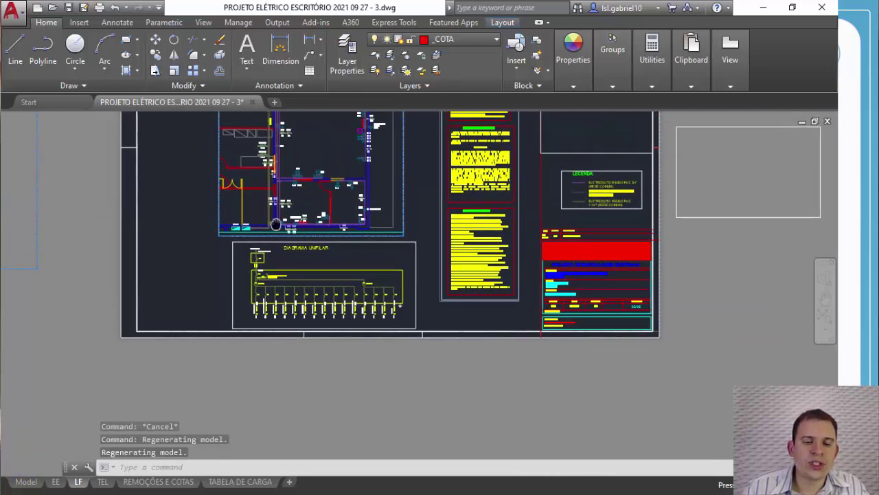
{"action": "scroll", "coordinate": [275, 224], "scroll_direction": "up", "scroll_amount": 2}
{"action": "scroll", "coordinate": [272, 187], "scroll_direction": "up", "scroll_amount": 10}
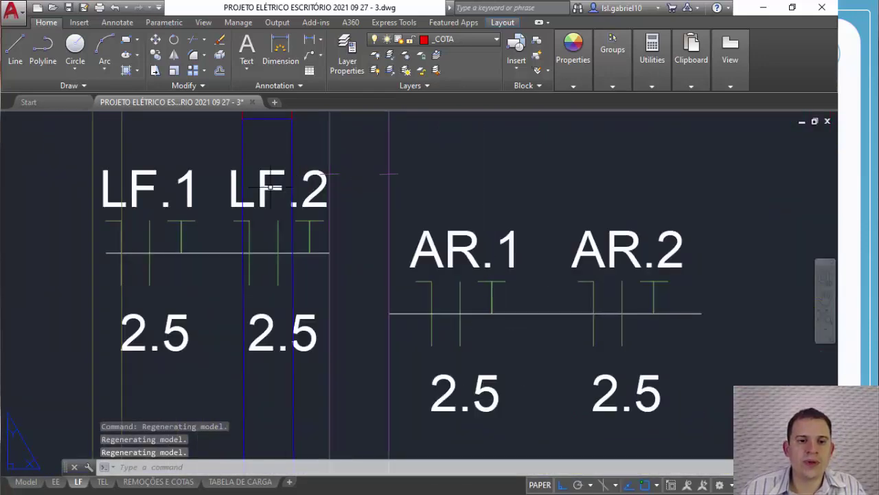
{"action": "key", "text": "Escape"}
{"action": "key", "text": "Escape"}
{"action": "type", "text": "dist"}
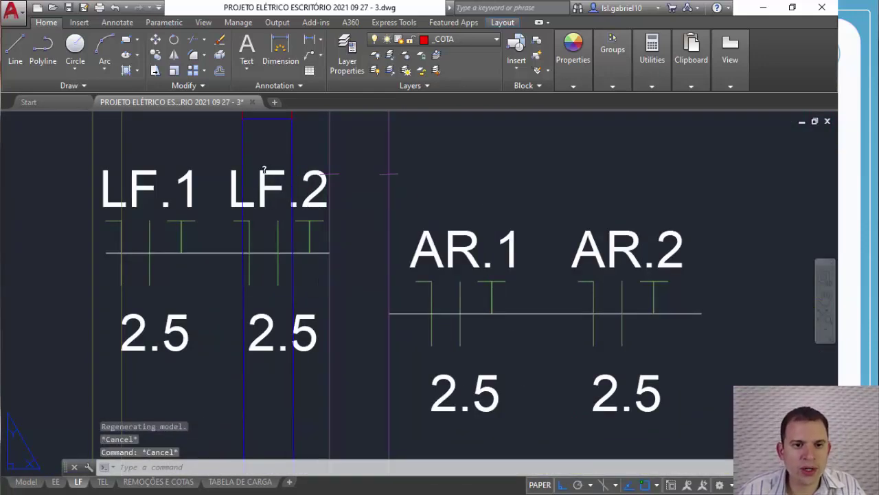
{"action": "key", "text": "Return"}
{"action": "scroll", "coordinate": [268, 175], "scroll_direction": "up", "scroll_amount": 6}
{"action": "left_click", "coordinate": [264, 144]}
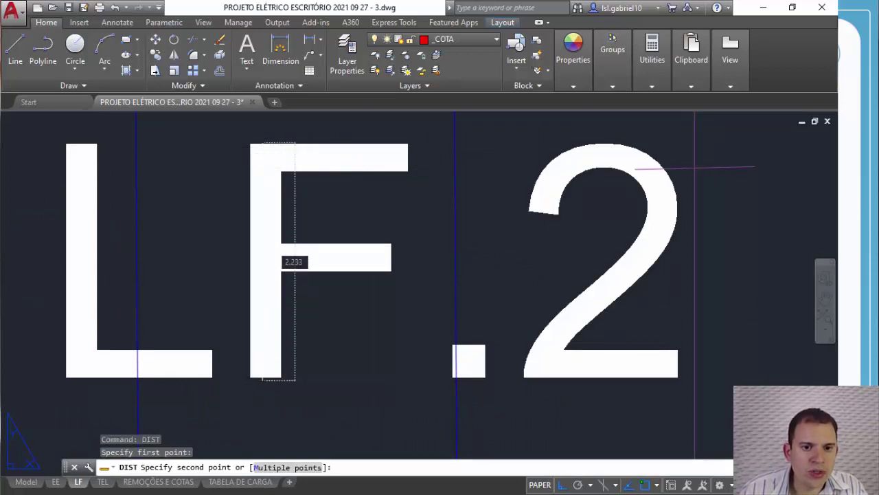
{"action": "key", "text": "Escape"}
Step: Check the text height property of the PLANTA ELÉTRICA - REDE COMUM title in the LF layout
{"action": "scroll", "coordinate": [265, 378], "scroll_direction": "down", "scroll_amount": 8}
{"action": "scroll", "coordinate": [266, 378], "scroll_direction": "down", "scroll_amount": 2}
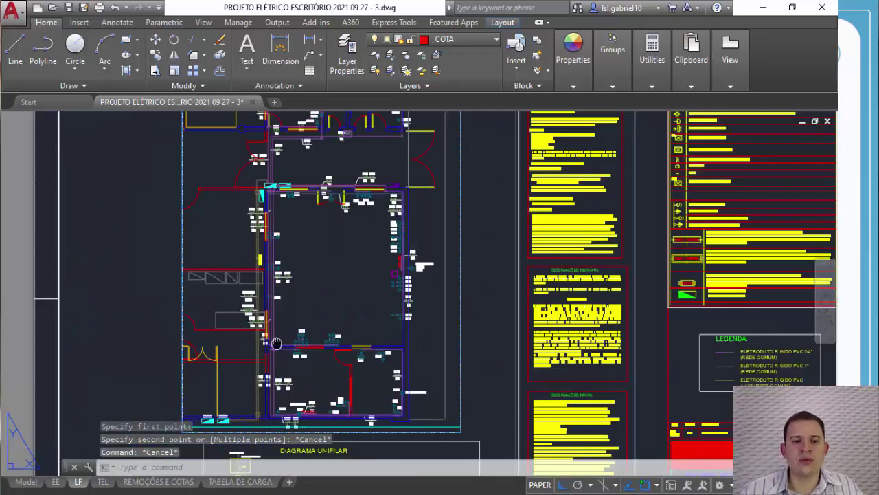
{"action": "middle_click_drag", "start_coordinate": [277, 345], "coordinate": [332, 230]}
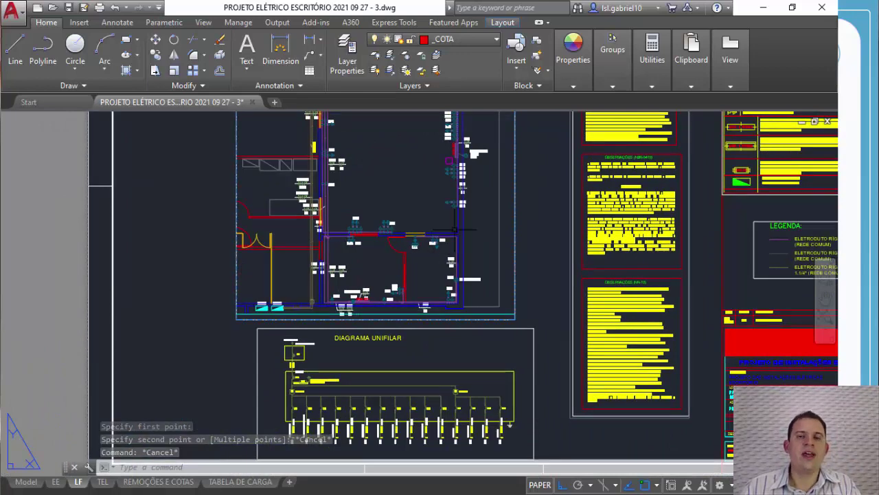
{"action": "middle_click_drag", "start_coordinate": [418, 194], "coordinate": [432, 280]}
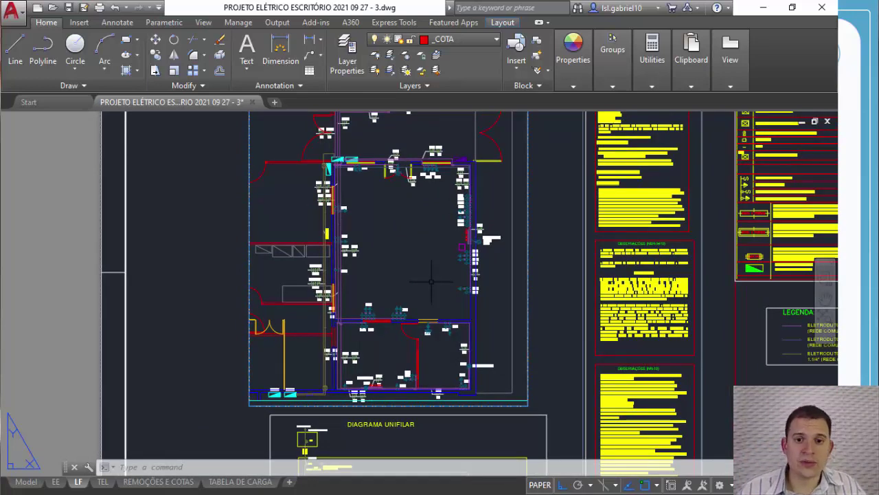
{"action": "middle_click_drag", "start_coordinate": [406, 232], "coordinate": [401, 395]}
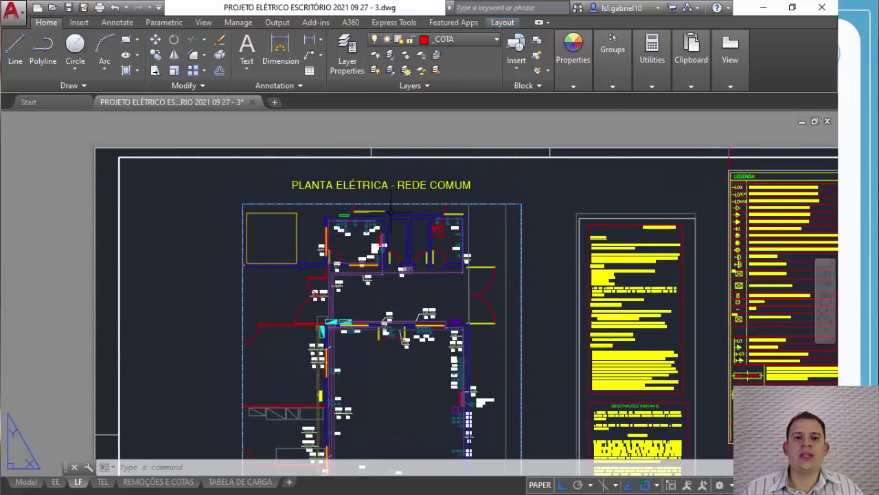
{"action": "left_click", "coordinate": [463, 191]}
{"action": "left_click", "coordinate": [452, 182]}
{"action": "type", "text": "p"}
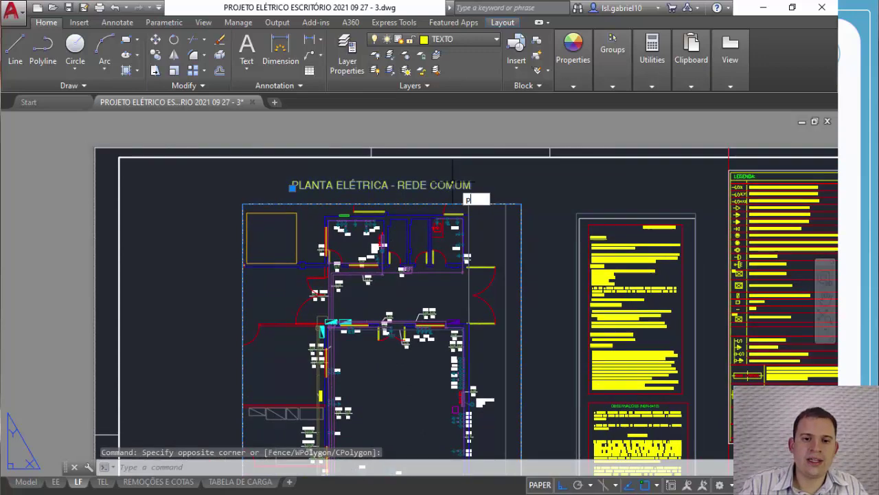
{"action": "type", "text": "r"}
{"action": "key", "text": "Return"}
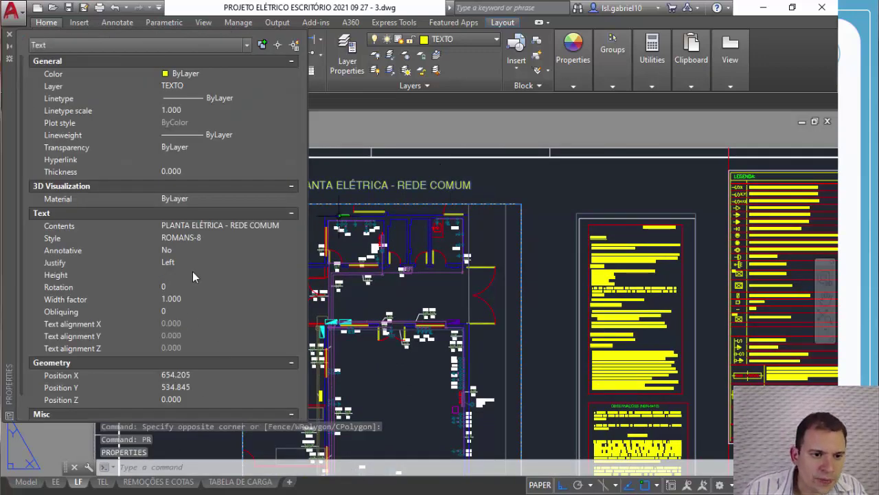
{"action": "left_click", "coordinate": [192, 273]}
{"action": "key", "text": "Escape"}
{"action": "key", "text": "Escape"}
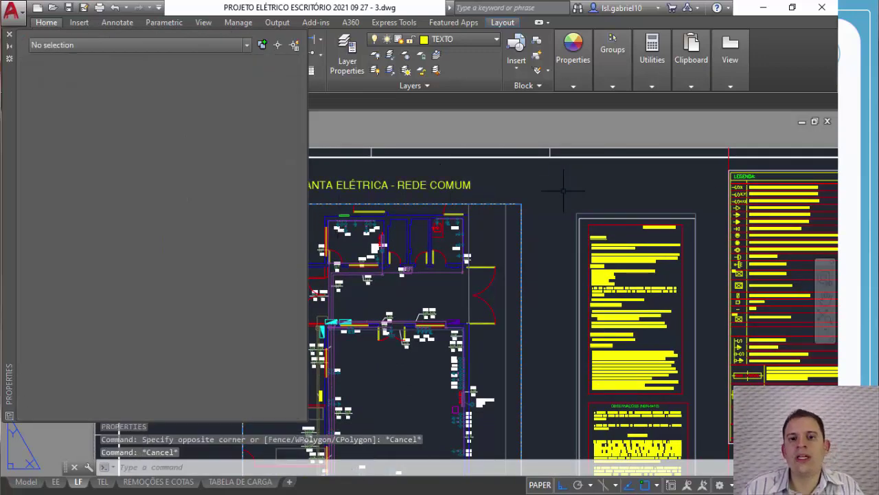
{"action": "left_click", "coordinate": [9, 34]}
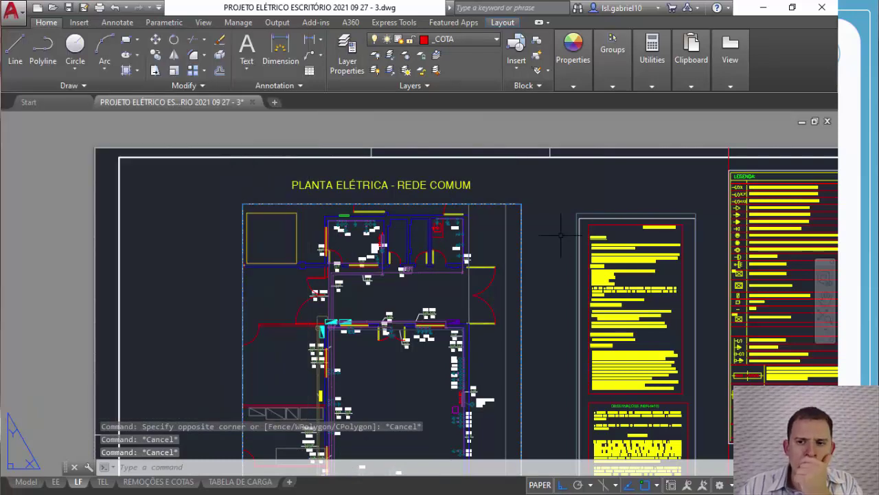
Step: Measure the text height of the LEGENDA title in the LF layout with the DIST command, with object snap off
{"action": "middle_click_drag", "start_coordinate": [565, 212], "coordinate": [417, 204]}
{"action": "middle_click_drag", "start_coordinate": [335, 394], "coordinate": [287, 428]}
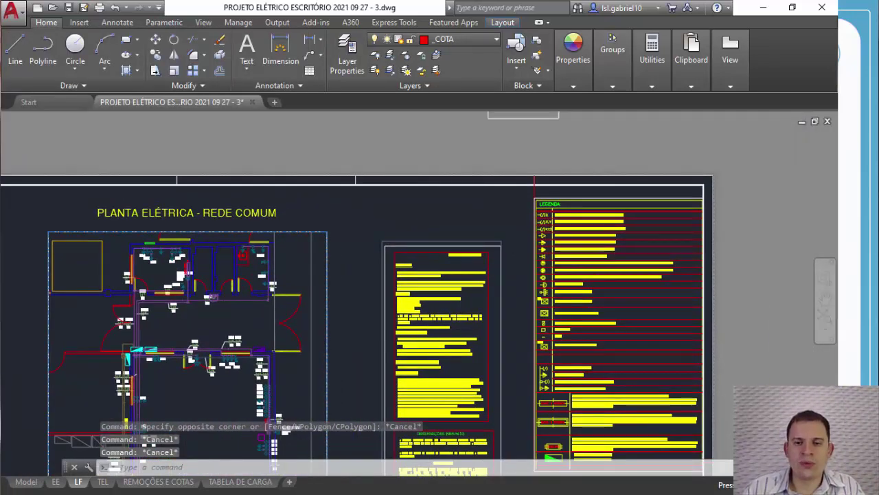
{"action": "type", "text": "dist"}
{"action": "key", "text": "Return"}
{"action": "scroll", "coordinate": [577, 213], "scroll_direction": "up", "scroll_amount": 10}
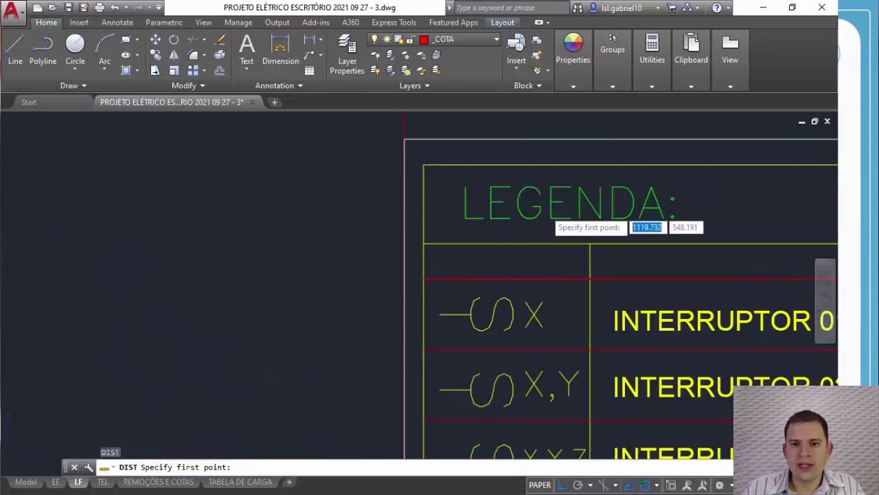
{"action": "key", "text": "F3"}
{"action": "left_click", "coordinate": [459, 171]}
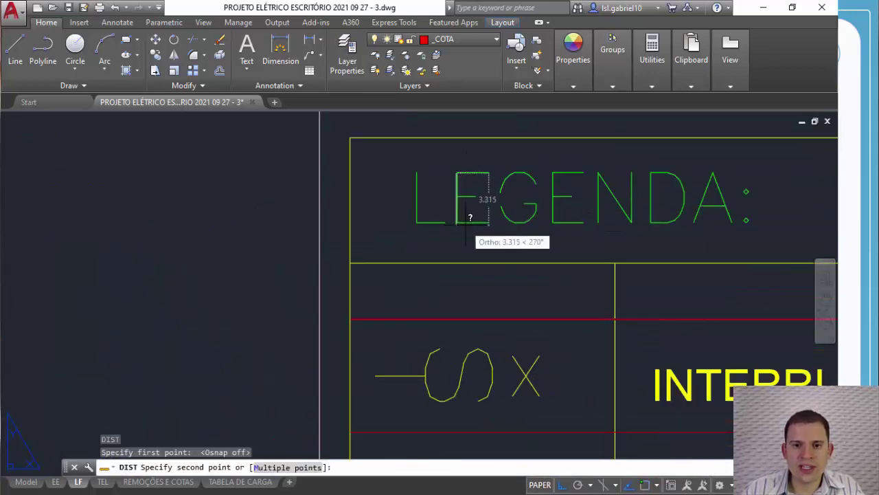
{"action": "left_click", "coordinate": [461, 223]}
{"action": "key", "text": "Escape"}
{"action": "key", "text": "Escape"}
{"action": "key", "text": "Escape"}
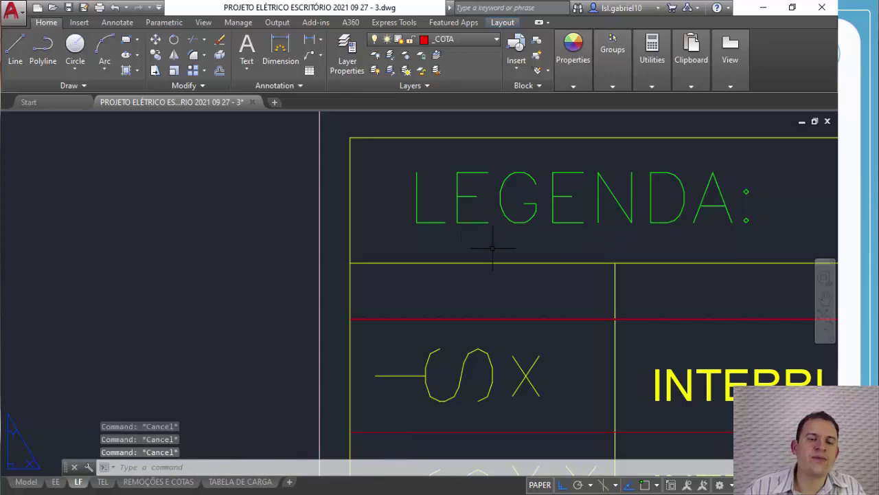
{"action": "scroll", "coordinate": [285, 244], "scroll_direction": "down", "scroll_amount": 2}
{"action": "scroll", "coordinate": [305, 446], "scroll_direction": "down", "scroll_amount": 10}
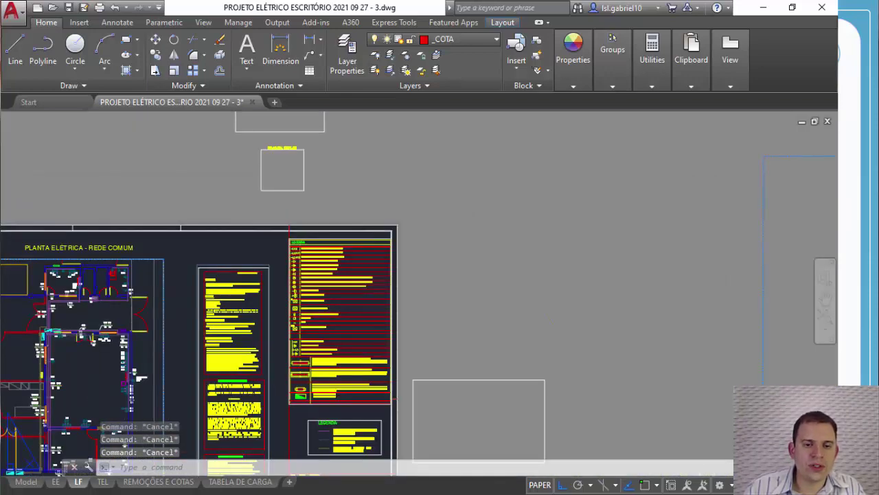
{"action": "middle_click_drag", "start_coordinate": [202, 267], "coordinate": [401, 193]}
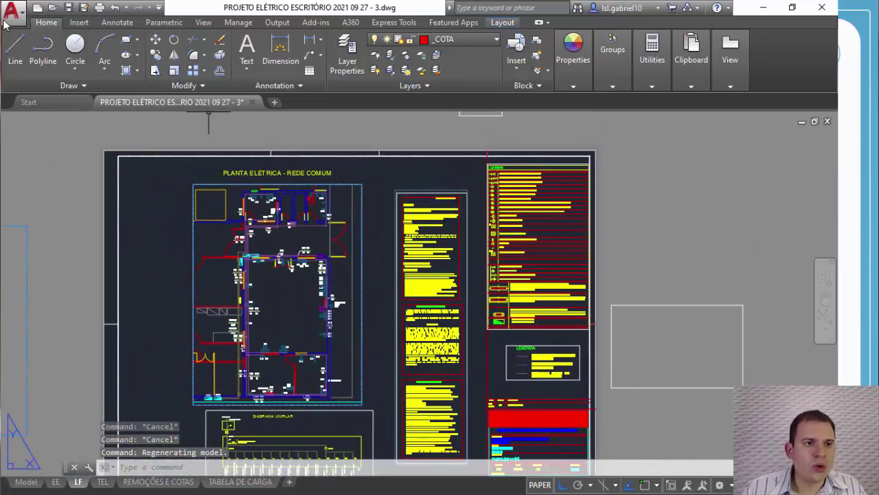
Step: Switch to File Explorer, open ELE-ESC-EE.pdf from the Projeto folder in Acrobat Reader, and collapse the tools pane
{"action": "key", "text": "alt+Tab"}
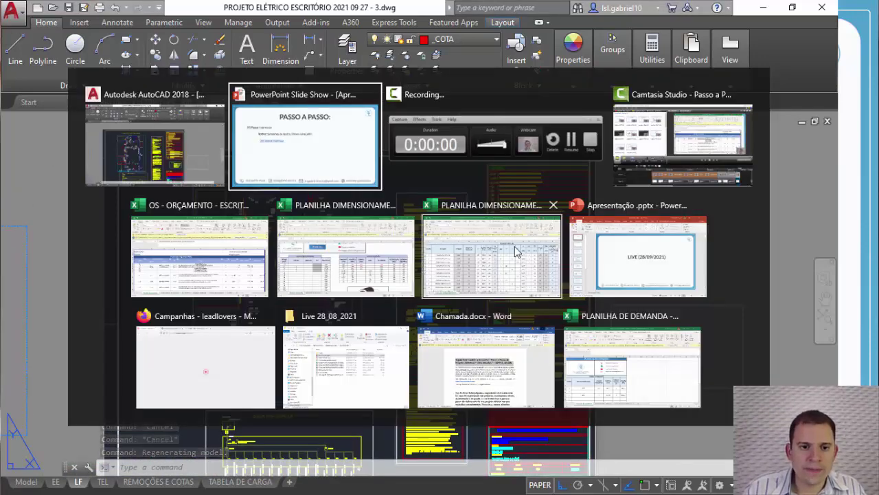
{"action": "left_click", "coordinate": [354, 364]}
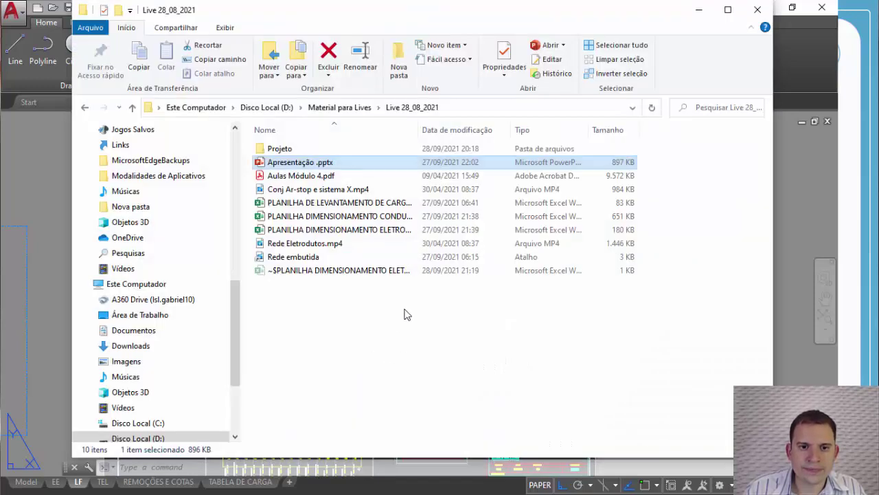
{"action": "double_click", "coordinate": [348, 149]}
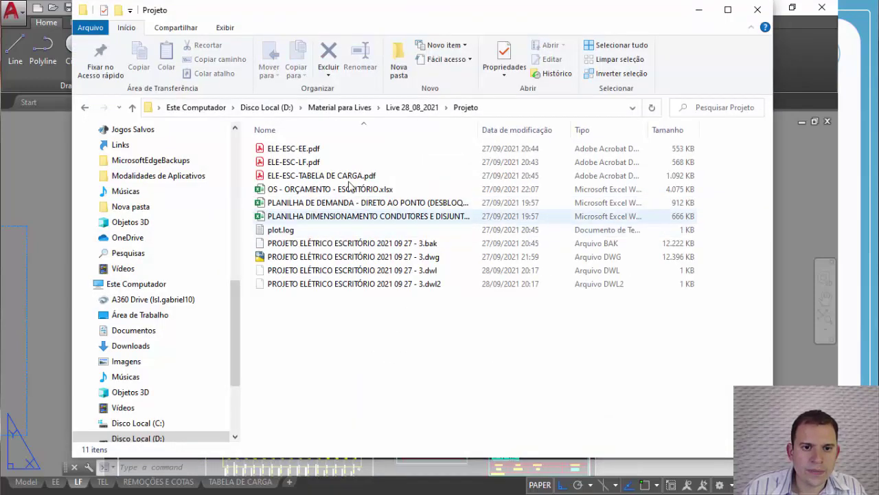
{"action": "double_click", "coordinate": [335, 153]}
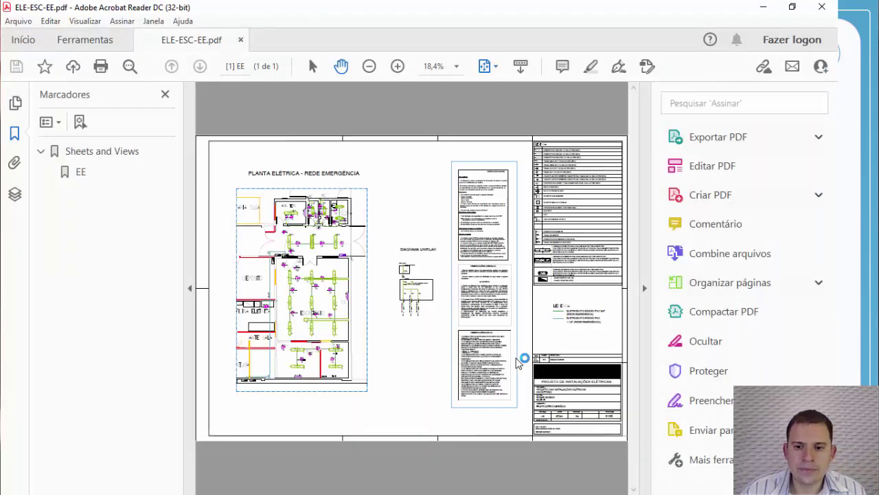
{"action": "left_click", "coordinate": [644, 287]}
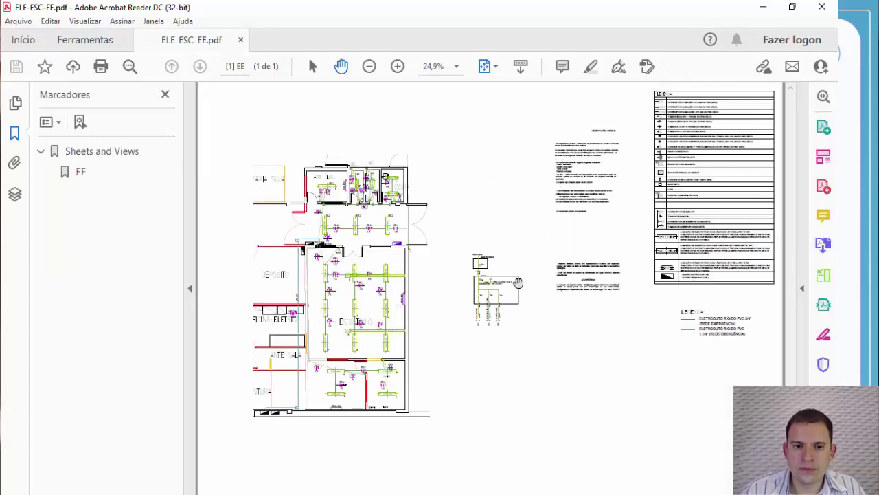
Step: Examine the EE.1 circuit labels and wiring from the QE-PM-1 panel to the office luminaires, with the comments pane collapsed
{"action": "scroll", "coordinate": [316, 255], "scroll_direction": "up", "scroll_amount": 2, "text": "ctrl"}
{"action": "scroll", "coordinate": [316, 256], "scroll_direction": "up", "scroll_amount": 10, "text": "ctrl"}
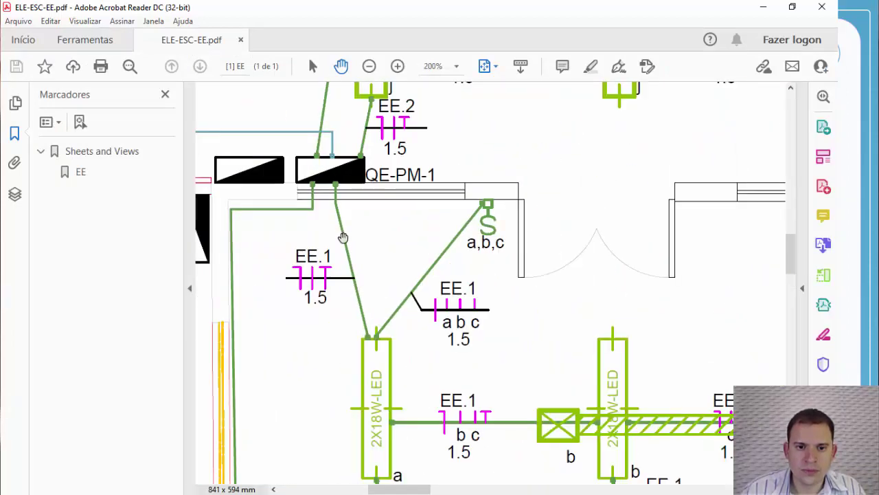
{"action": "left_click_drag", "start_coordinate": [486, 256], "coordinate": [477, 214]}
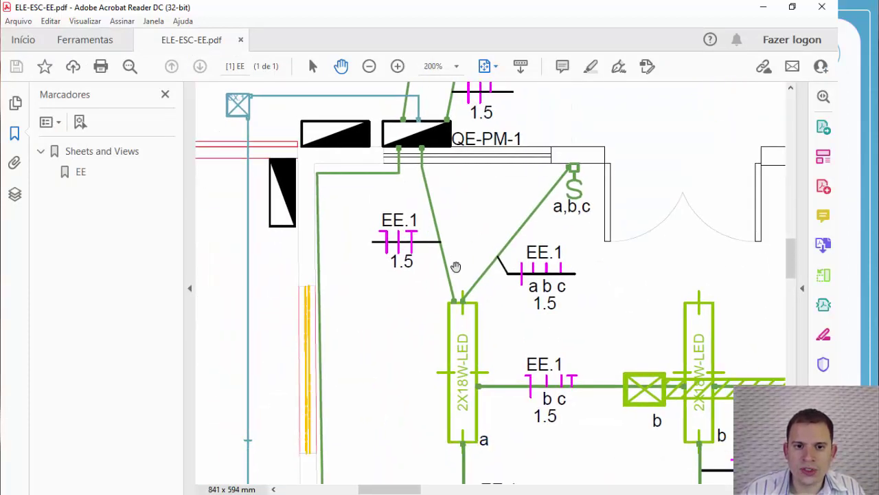
{"action": "left_click_drag", "start_coordinate": [412, 283], "coordinate": [385, 328]}
{"action": "left_click_drag", "start_coordinate": [460, 249], "coordinate": [427, 202]}
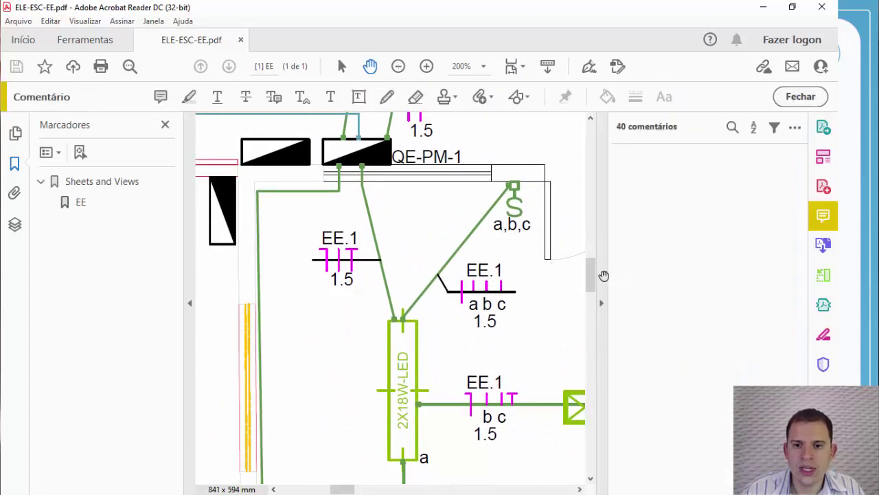
{"action": "left_click", "coordinate": [603, 297]}
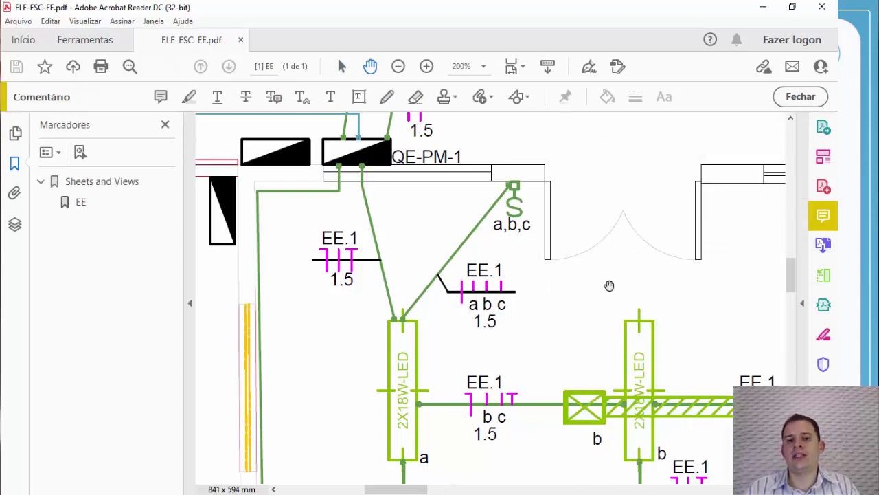
{"action": "mouse_move", "coordinate": [611, 288]}
{"action": "left_mouse_down"}
{"action": "mouse_move", "coordinate": [525, 237]}
{"action": "mouse_move", "coordinate": [503, 257]}
{"action": "mouse_move", "coordinate": [469, 343]}
{"action": "mouse_move", "coordinate": [514, 234]}
{"action": "left_mouse_up"}
{"action": "scroll", "coordinate": [552, 258], "scroll_direction": "down", "scroll_amount": 3, "text": "ctrl"}
{"action": "scroll", "coordinate": [470, 353], "scroll_direction": "up", "scroll_amount": 1, "text": "ctrl"}
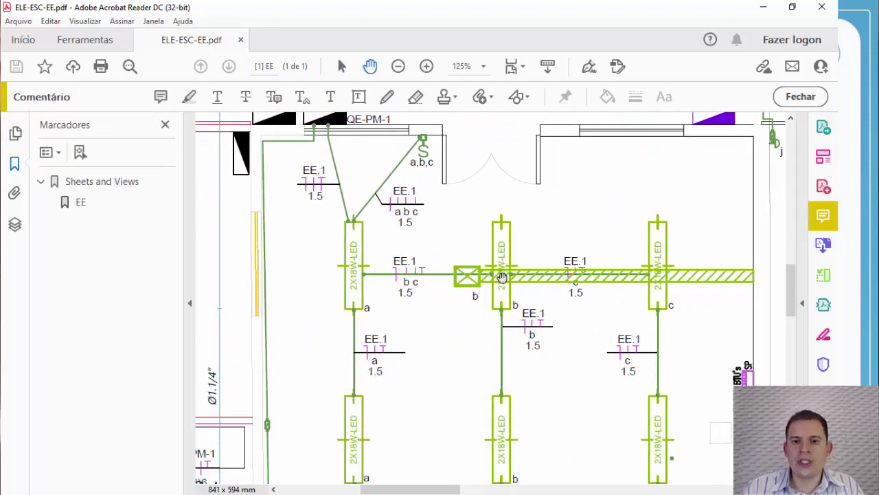
{"action": "scroll", "coordinate": [493, 265], "scroll_direction": "up", "scroll_amount": 1, "text": "ctrl"}
{"action": "scroll", "coordinate": [493, 264], "scroll_direction": "up", "scroll_amount": 1, "text": "ctrl"}
{"action": "scroll", "coordinate": [494, 304], "scroll_direction": "down", "scroll_amount": 3, "text": "ctrl"}
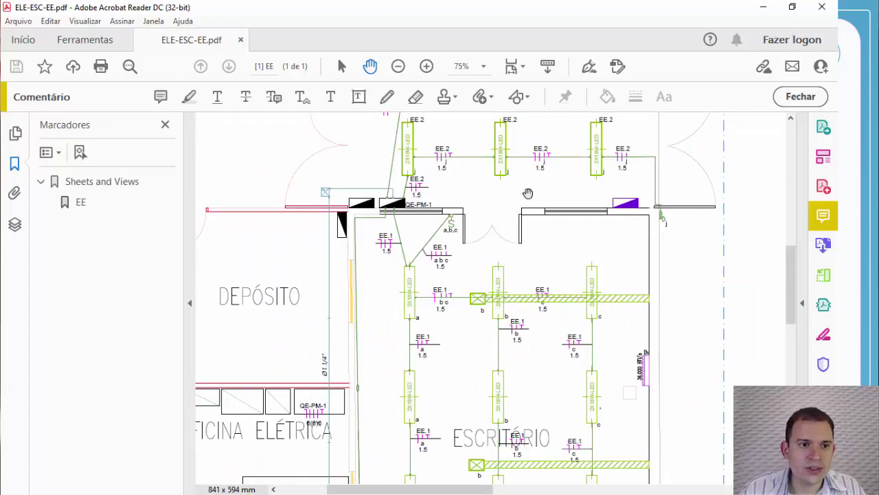
Step: Examine the EE.2 labels around ADM. TERC., WC and COPA, the EE.3 labels below ESCRITÓRIO, and the office's EE.1 labels
{"action": "left_click_drag", "start_coordinate": [524, 171], "coordinate": [530, 340]}
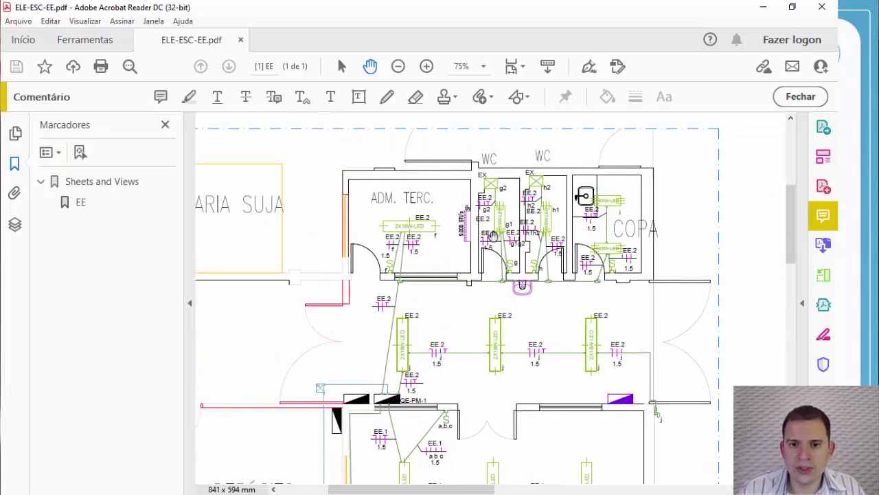
{"action": "scroll", "coordinate": [493, 225], "scroll_direction": "up", "scroll_amount": 2, "text": "ctrl"}
{"action": "scroll", "coordinate": [494, 224], "scroll_direction": "up", "scroll_amount": 1, "text": "ctrl"}
{"action": "scroll", "coordinate": [534, 243], "scroll_direction": "down", "scroll_amount": 2, "text": "ctrl"}
{"action": "left_click_drag", "start_coordinate": [607, 364], "coordinate": [571, 174]}
{"action": "left_click_drag", "start_coordinate": [516, 351], "coordinate": [505, 106]}
{"action": "left_click_drag", "start_coordinate": [467, 277], "coordinate": [507, 118]}
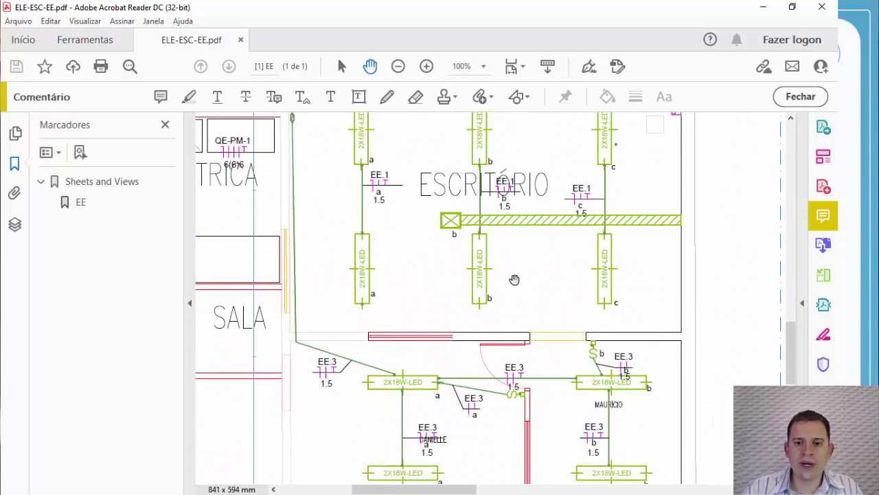
{"action": "left_click_drag", "start_coordinate": [515, 281], "coordinate": [560, 140]}
{"action": "scroll", "coordinate": [471, 312], "scroll_direction": "up", "scroll_amount": 1, "text": "ctrl"}
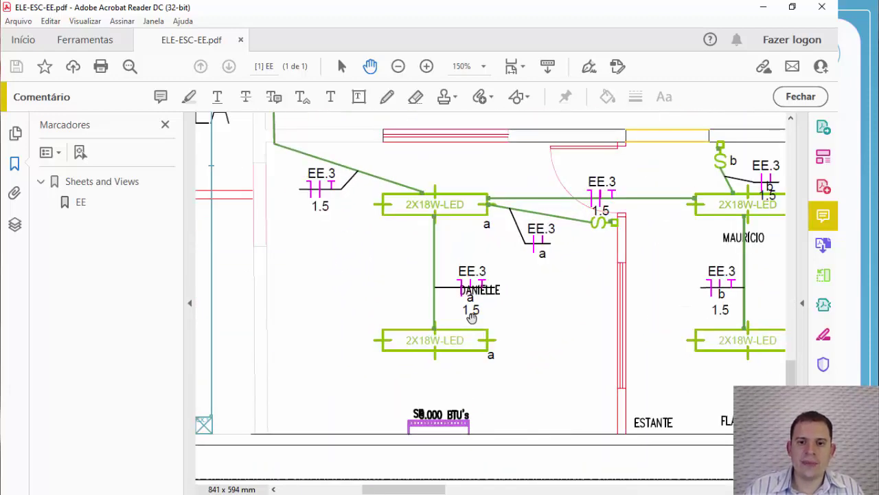
{"action": "scroll", "coordinate": [473, 316], "scroll_direction": "down", "scroll_amount": 1, "text": "ctrl"}
{"action": "left_click_drag", "start_coordinate": [487, 188], "coordinate": [473, 375]}
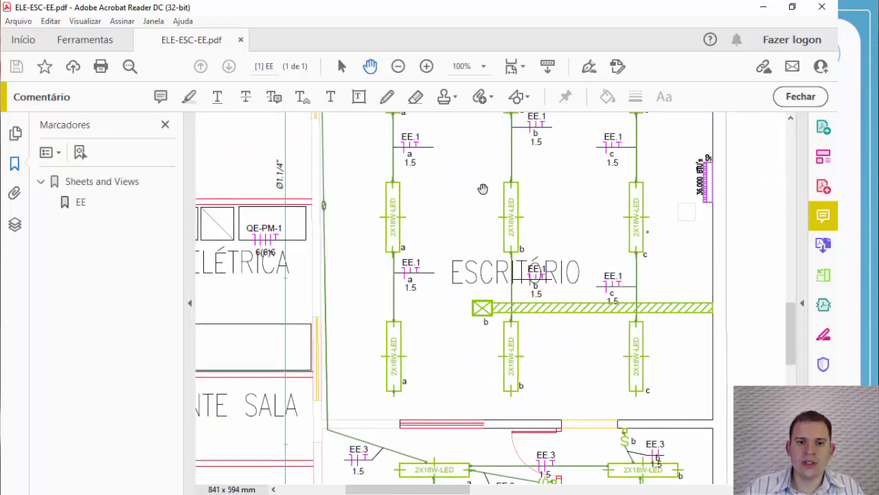
{"action": "left_click_drag", "start_coordinate": [483, 188], "coordinate": [486, 260]}
{"action": "left_click_drag", "start_coordinate": [559, 213], "coordinate": [542, 279]}
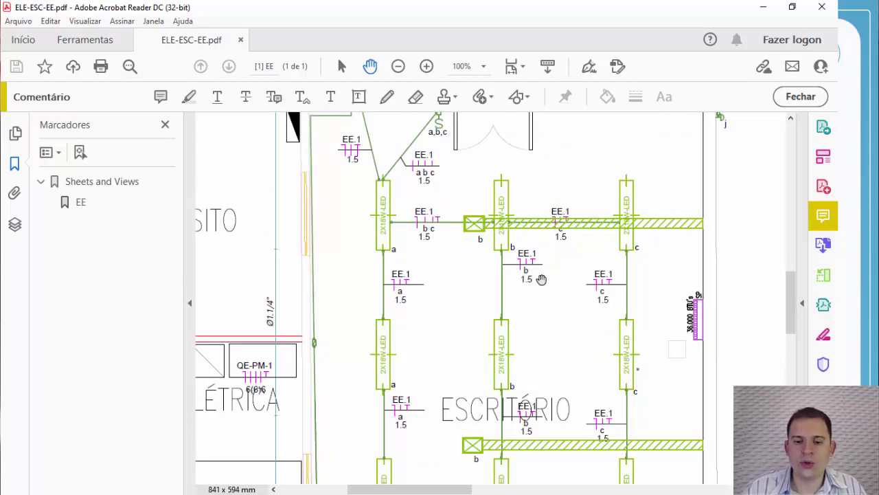